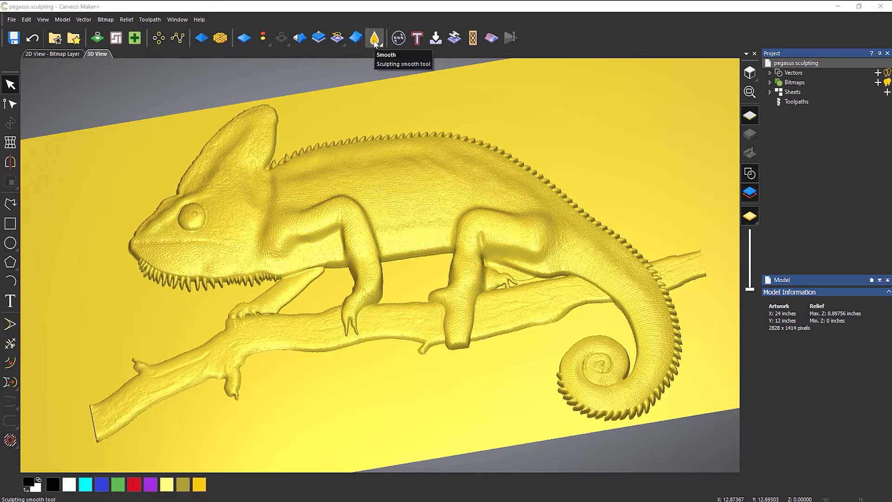
Open the sculpting Smooth tool, switch between it and the Eraser, and finish with Smooth active
left_click(375, 42)
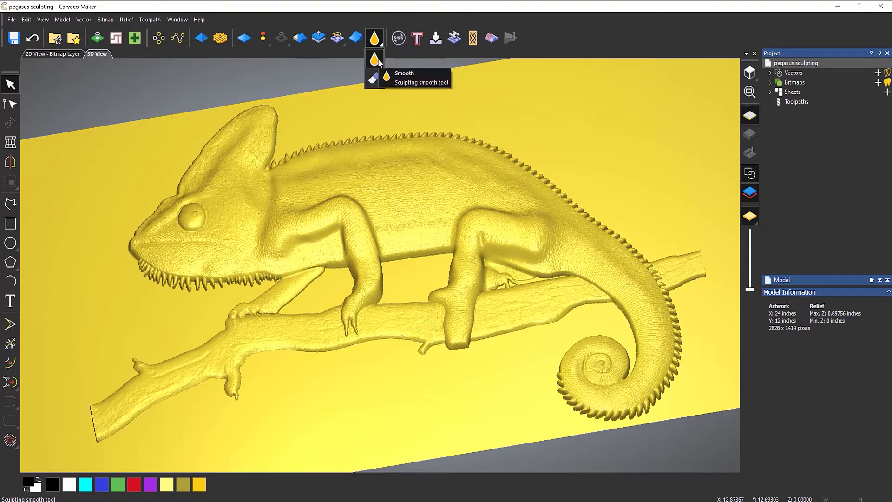
left_click(376, 60)
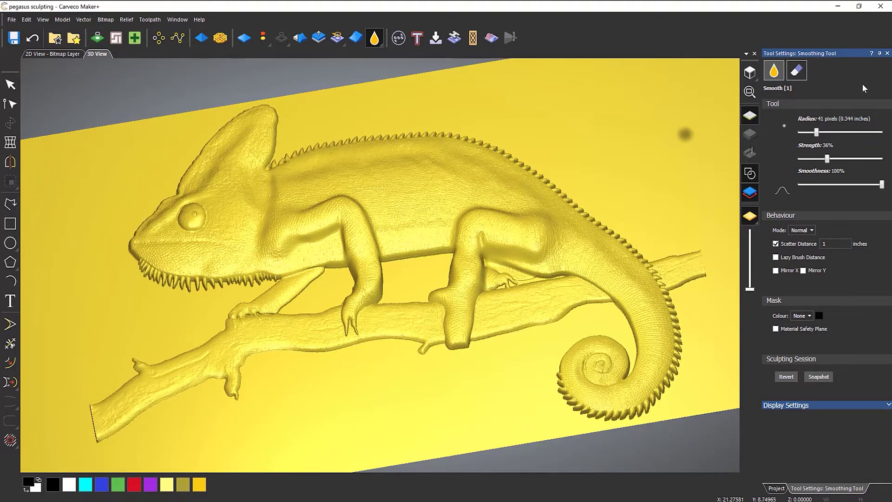
left_click(801, 76)
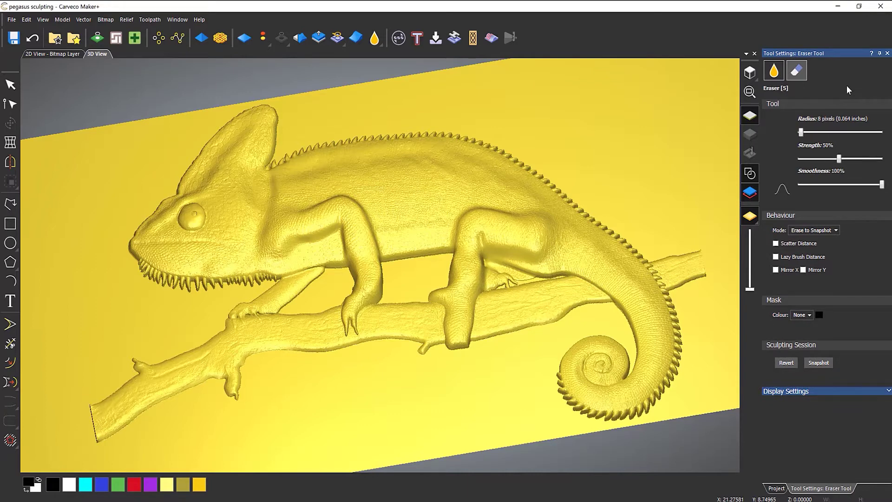
key("1")
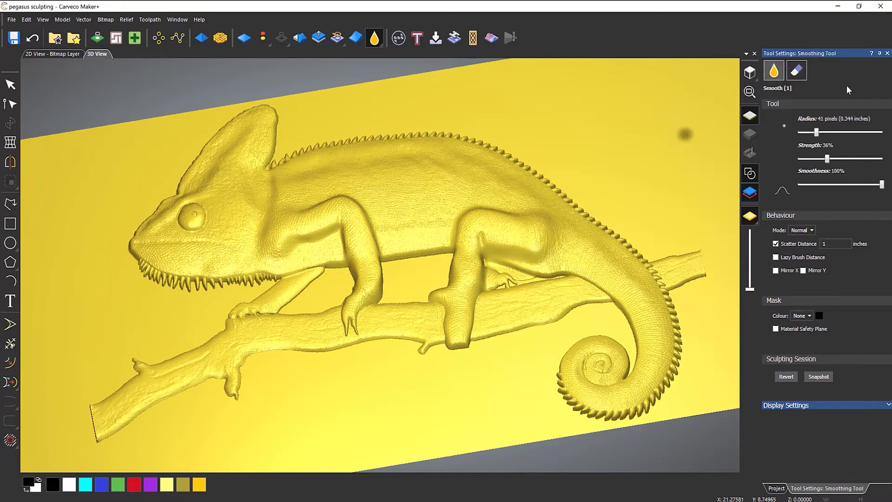
key("5")
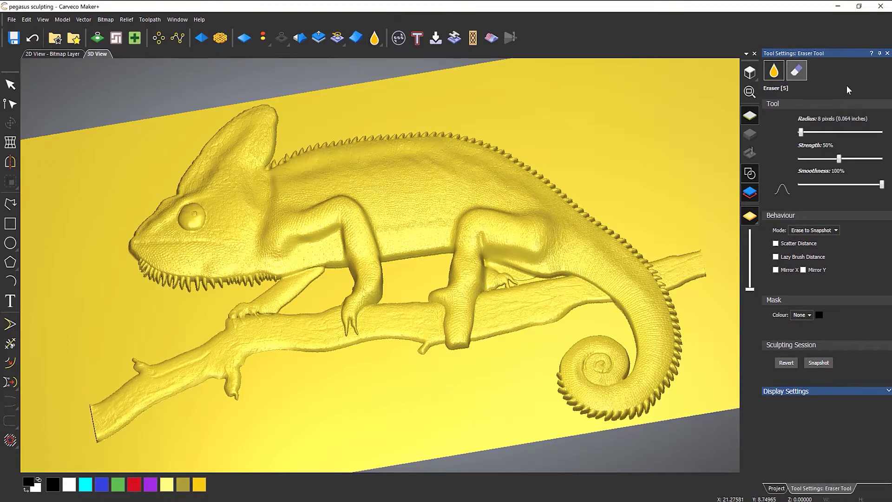
left_click(774, 71)
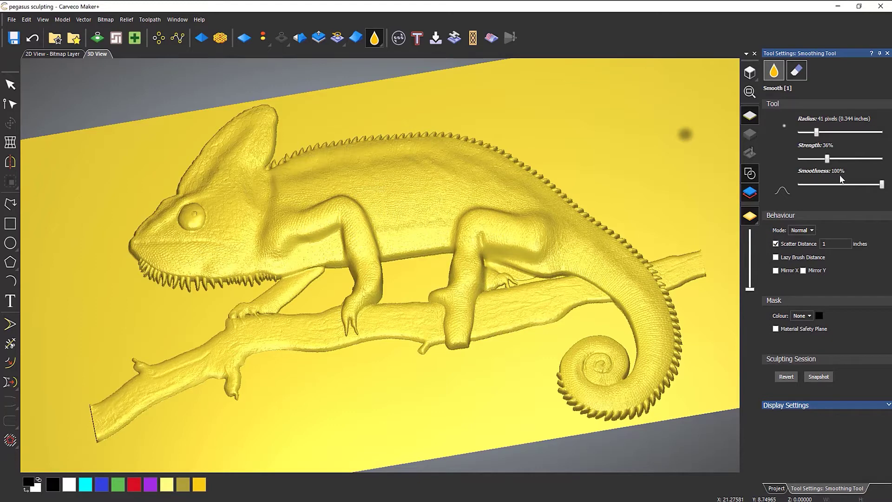
Turn off Scatter Distance and set the smoothing brush to a 400-pixel radius and 100% strength
left_click(775, 243)
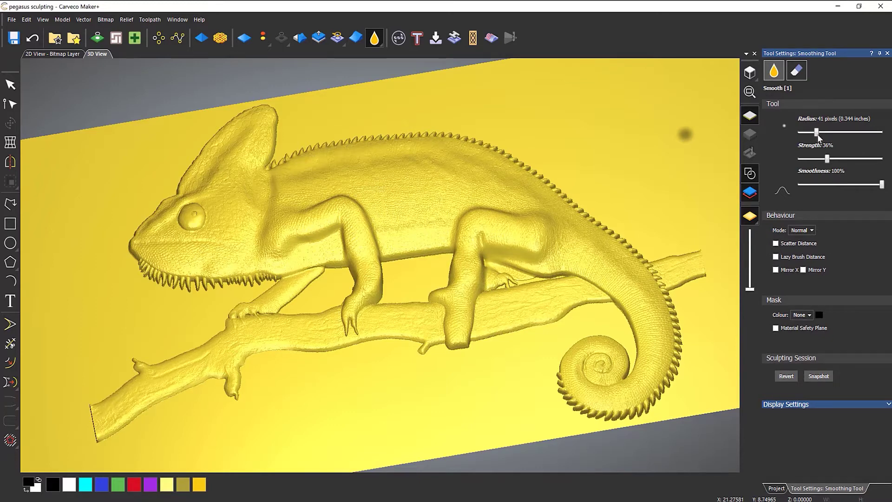
left_click_drag(855, 133, 882, 133)
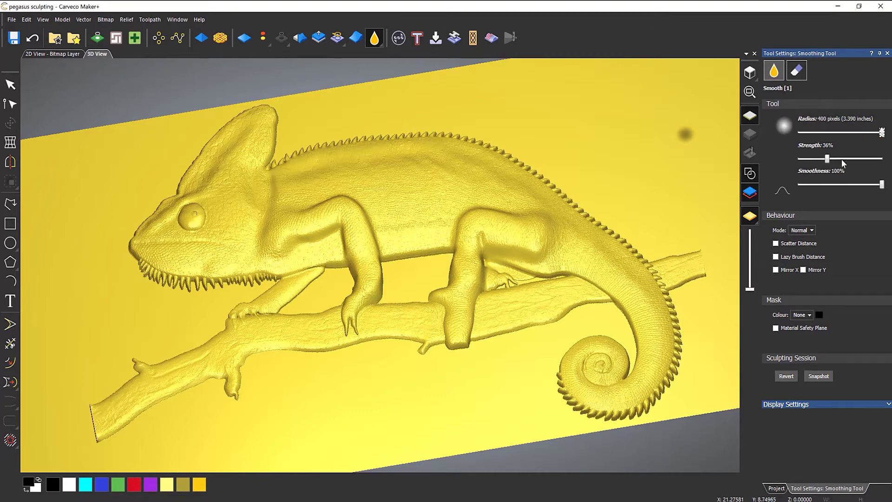
left_click_drag(828, 159, 882, 159)
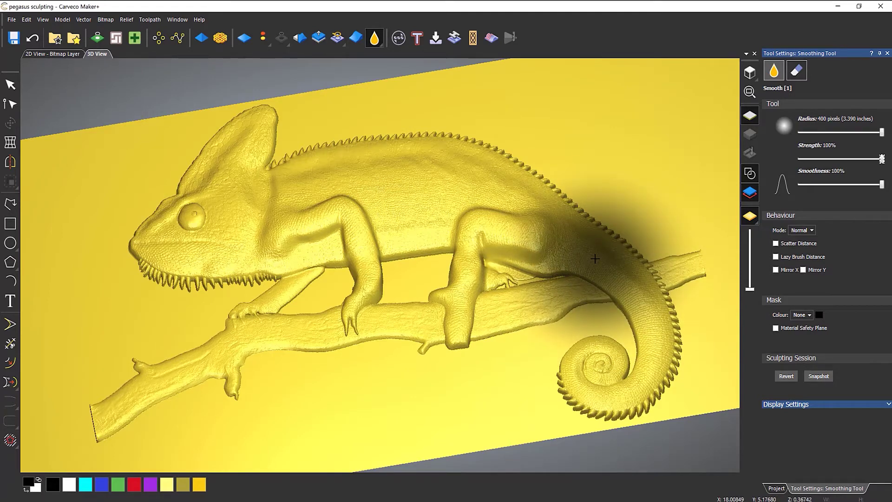
Smooth the chameleon's rear body, curled tail and the branch beneath it with broad strokes
mouse_move(590, 250)
left_mouse_down()
mouse_move(458, 205)
mouse_move(594, 224)
mouse_move(481, 188)
mouse_move(496, 199)
left_mouse_up()
mouse_move(627, 299)
left_mouse_down()
mouse_move(647, 299)
mouse_move(644, 342)
left_mouse_up()
left_click_drag(588, 382, 574, 362)
mouse_move(543, 323)
left_mouse_down()
mouse_move(299, 341)
mouse_move(351, 335)
left_mouse_up()
mouse_move(527, 315)
left_mouse_down()
mouse_move(644, 378)
mouse_move(626, 283)
mouse_move(664, 271)
left_mouse_up()
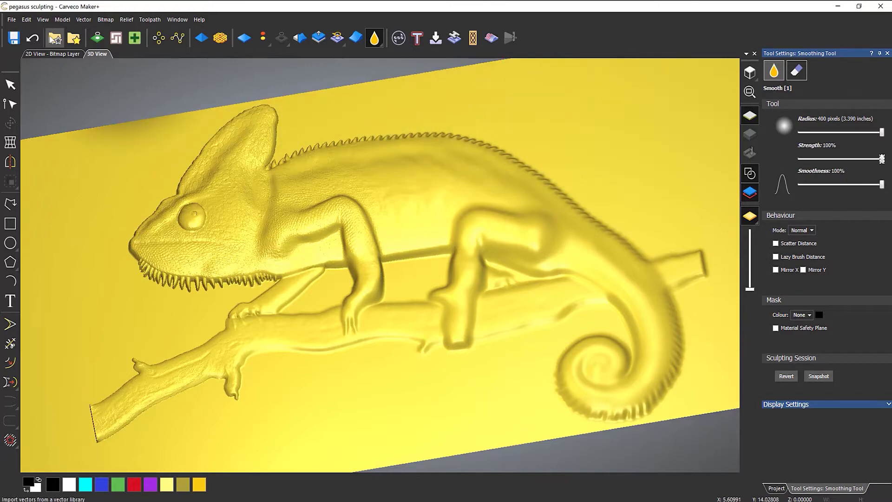
Undo the smoothing strokes on the body, tail and branch
left_click(32, 39)
left_click(33, 40)
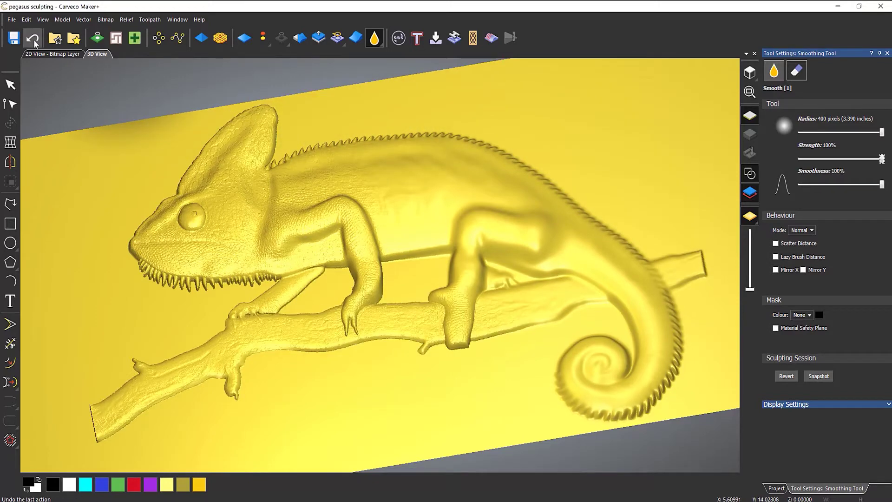
left_click(34, 40)
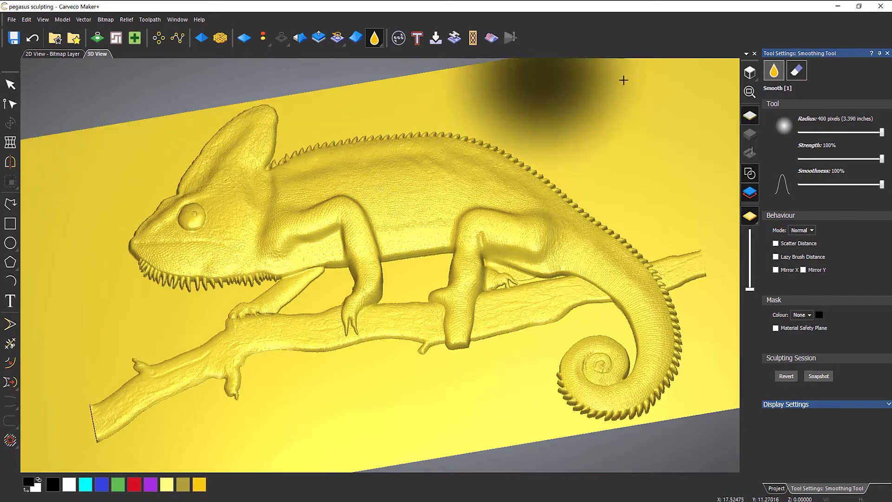
Reduce the smoothing brush radius to 44 pixels
left_click_drag(882, 134, 813, 133)
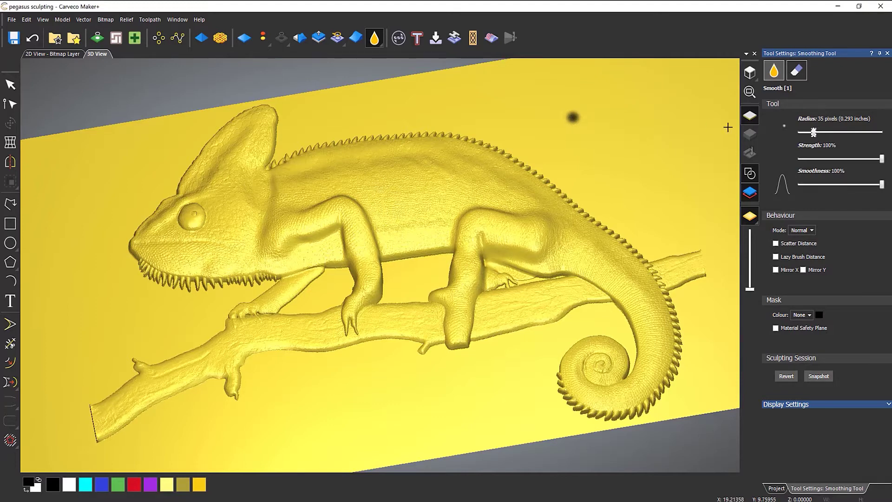
left_click_drag(814, 132, 844, 133)
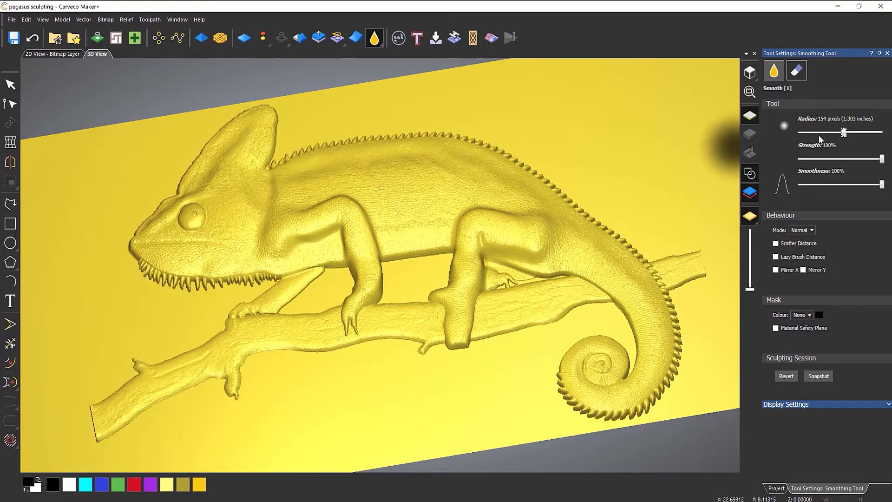
left_click_drag(844, 133, 817, 133)
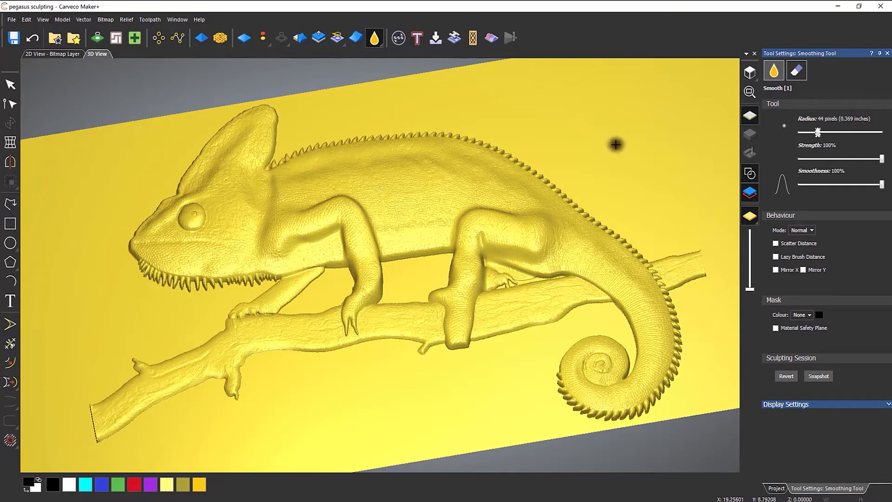
Try smoothing the scales on the upper hind leg at 100% strength and undo the stroke
mouse_move(881, 159)
left_mouse_down()
mouse_move(808, 166)
mouse_move(891, 161)
left_mouse_up()
scroll(508, 219, "up", 6)
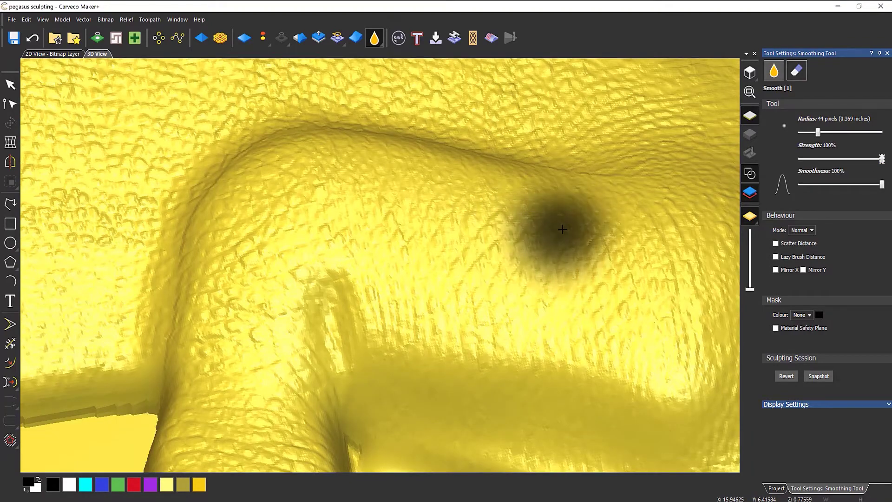
mouse_move(553, 225)
left_mouse_down()
mouse_move(448, 225)
mouse_move(370, 201)
mouse_move(377, 183)
mouse_move(319, 181)
mouse_move(288, 211)
mouse_move(254, 331)
mouse_move(394, 256)
mouse_move(536, 308)
mouse_move(657, 289)
mouse_move(609, 237)
mouse_move(601, 241)
left_mouse_up()
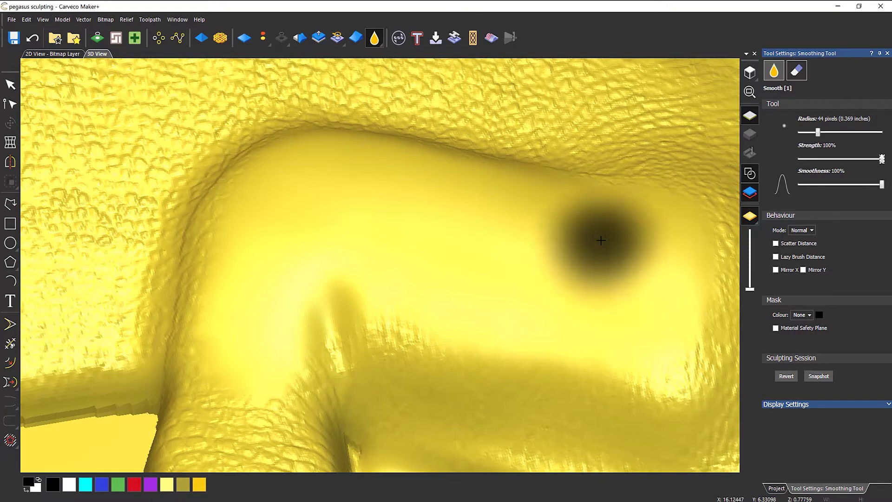
left_click(32, 38)
Try smoothing the upper hind leg at 18% strength and undo the strokes
left_click_drag(881, 160, 812, 160)
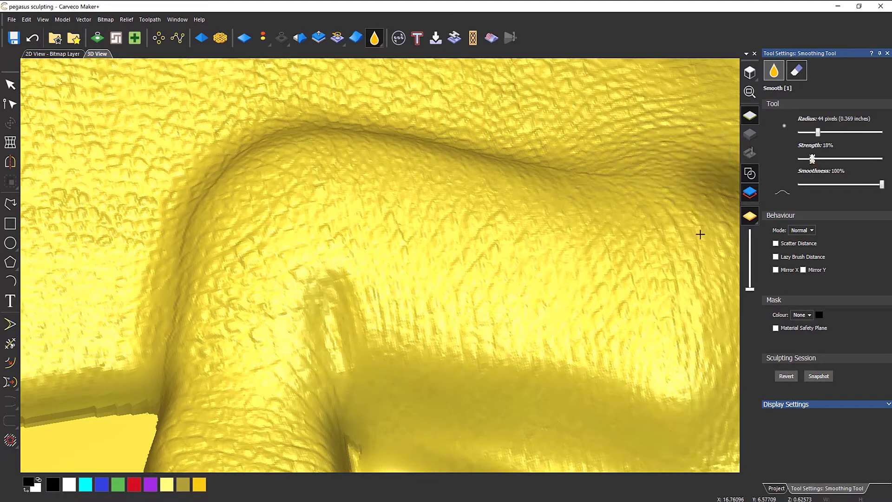
mouse_move(604, 250)
left_mouse_down()
mouse_move(355, 194)
mouse_move(260, 249)
mouse_move(243, 374)
mouse_move(339, 225)
mouse_move(492, 241)
mouse_move(406, 334)
mouse_move(667, 312)
mouse_move(685, 237)
mouse_move(130, 59)
left_mouse_up()
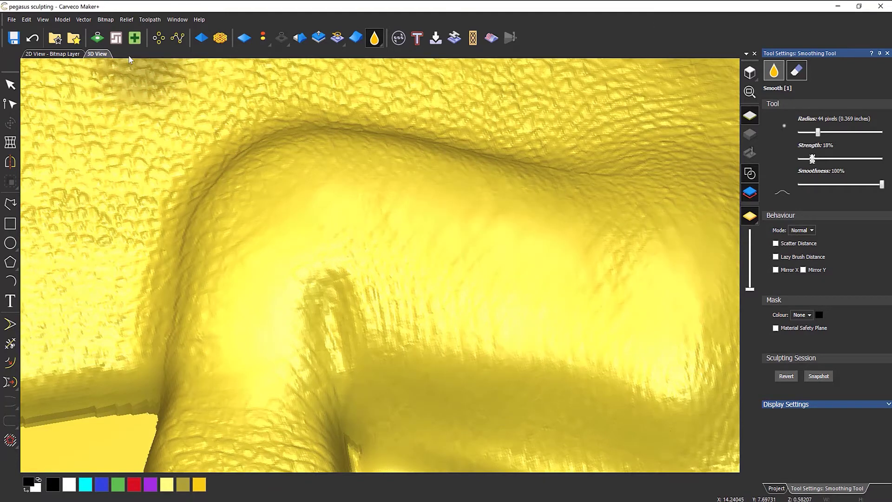
left_click(33, 39)
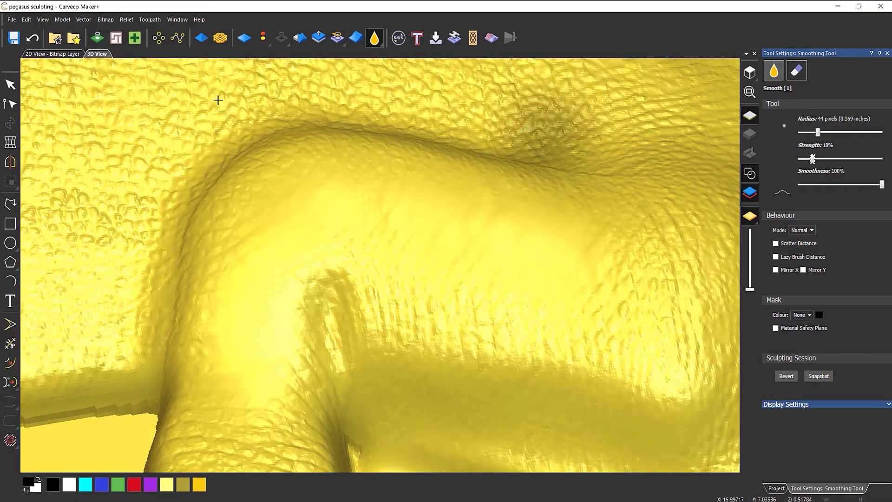
left_click(33, 39)
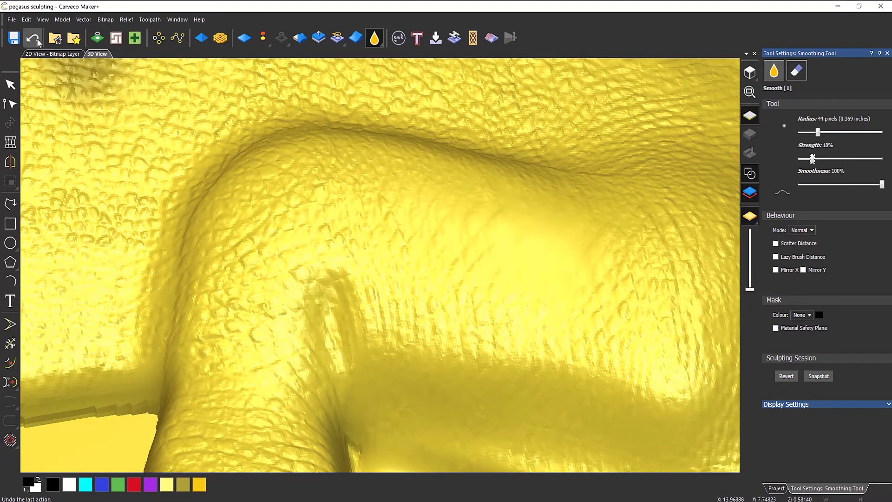
left_click(37, 39)
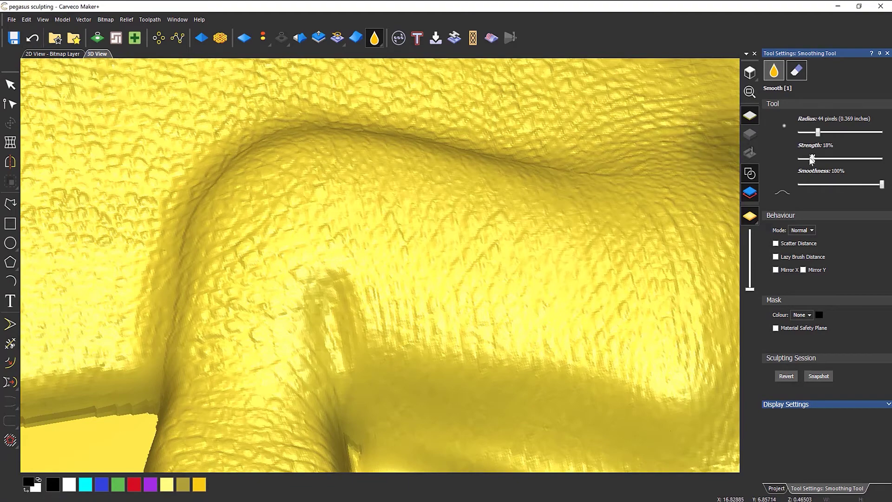
Set the smoothing strength to 4% and lightly smooth the scales on the upper hind leg
left_click_drag(812, 160, 800, 160)
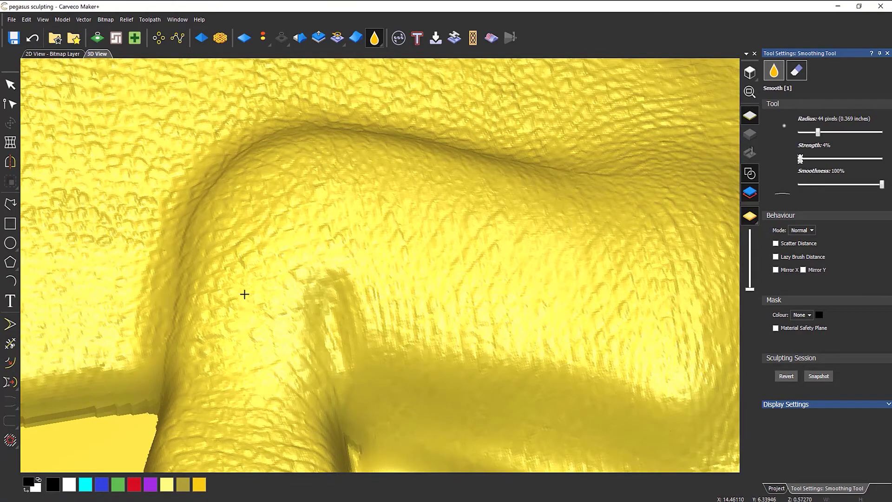
mouse_move(244, 294)
left_mouse_down()
mouse_move(345, 227)
mouse_move(530, 298)
mouse_move(656, 317)
mouse_move(409, 270)
mouse_move(608, 318)
mouse_move(376, 259)
mouse_move(612, 303)
mouse_move(621, 336)
left_mouse_up()
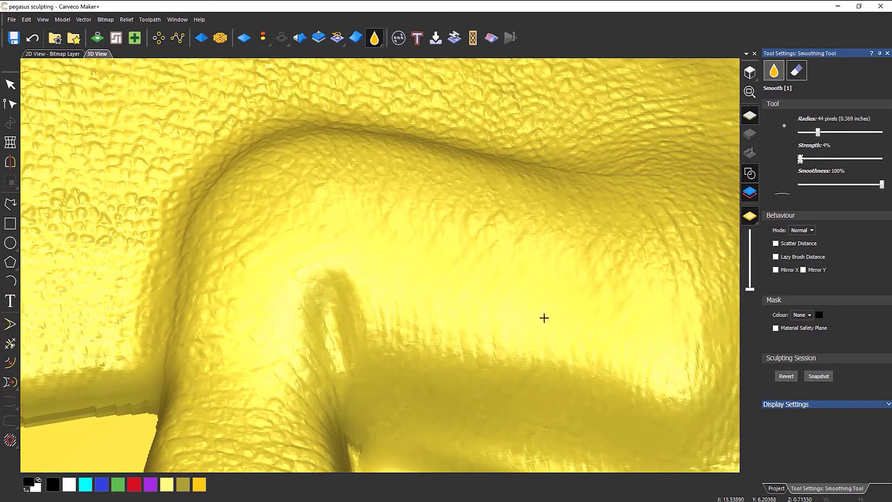
Lightly smooth the scales along the chameleon's front leg with the same 4% strength brush
scroll(462, 295, "down", 5)
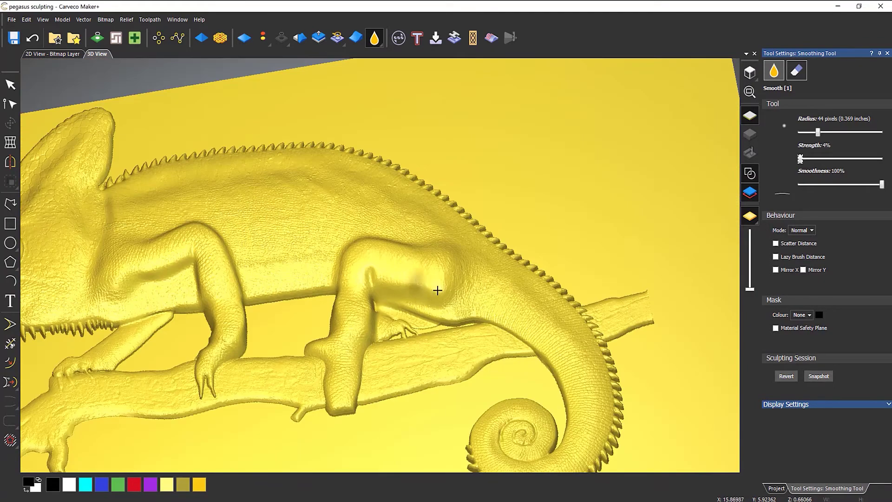
middle_click_drag(400, 318, 434, 267)
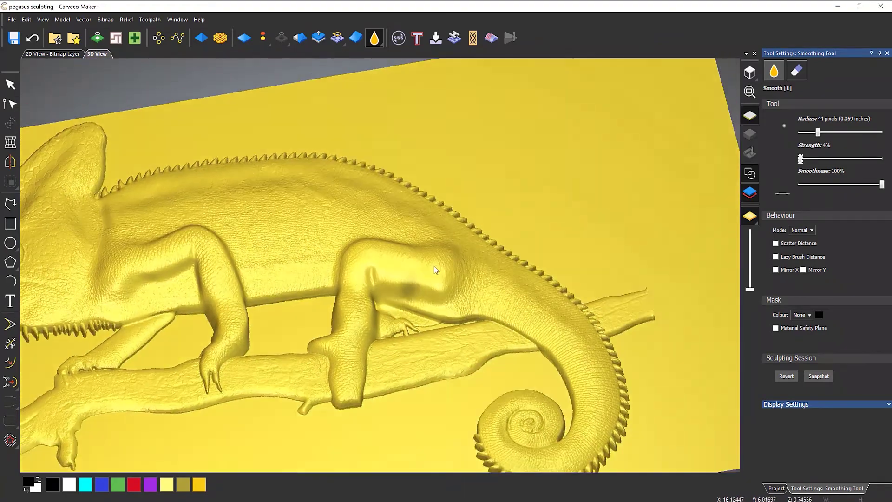
scroll(334, 275, "up", 5)
mouse_move(120, 263)
left_mouse_down()
mouse_move(175, 273)
mouse_move(224, 264)
left_mouse_up()
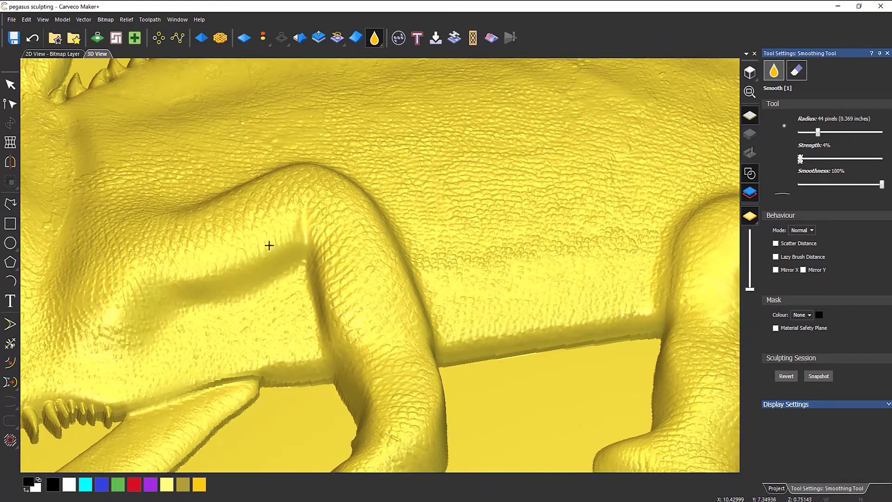
mouse_move(269, 246)
left_mouse_down()
mouse_move(198, 263)
mouse_move(259, 249)
mouse_move(211, 259)
mouse_move(281, 231)
mouse_move(219, 265)
mouse_move(343, 283)
mouse_move(328, 282)
mouse_move(351, 342)
mouse_move(334, 266)
mouse_move(389, 272)
mouse_move(402, 329)
mouse_move(373, 269)
mouse_move(379, 299)
mouse_move(370, 258)
mouse_move(392, 313)
mouse_move(362, 241)
mouse_move(395, 310)
left_mouse_up()
Set the smoothing strength to 100%
scroll(396, 311, "down", 5)
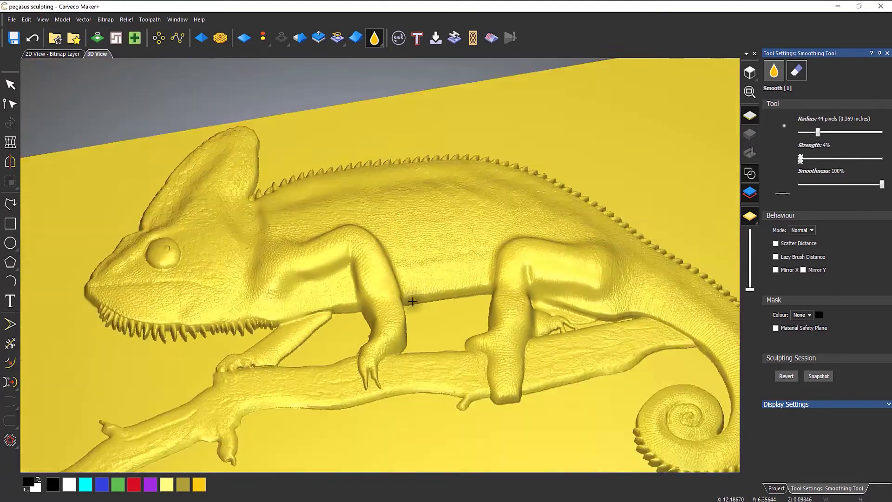
middle_click_drag(412, 302, 385, 374)
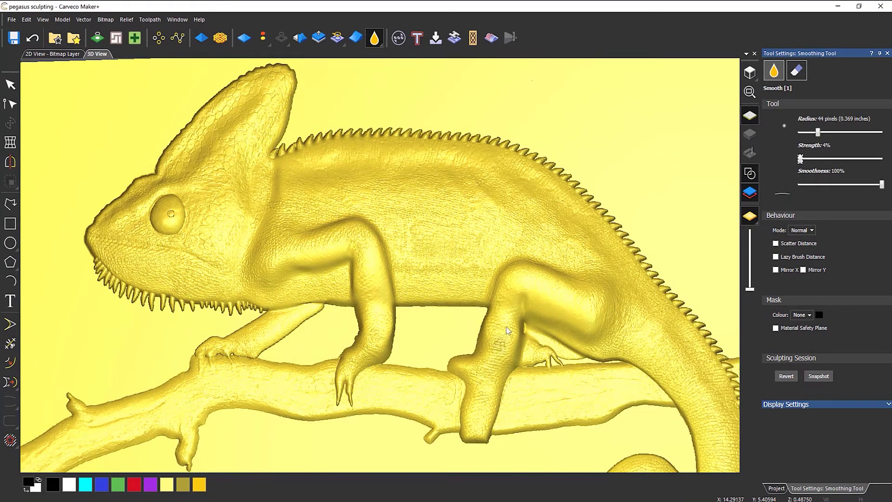
middle_click_drag(509, 330, 578, 278)
middle_click_drag(345, 358, 637, 233)
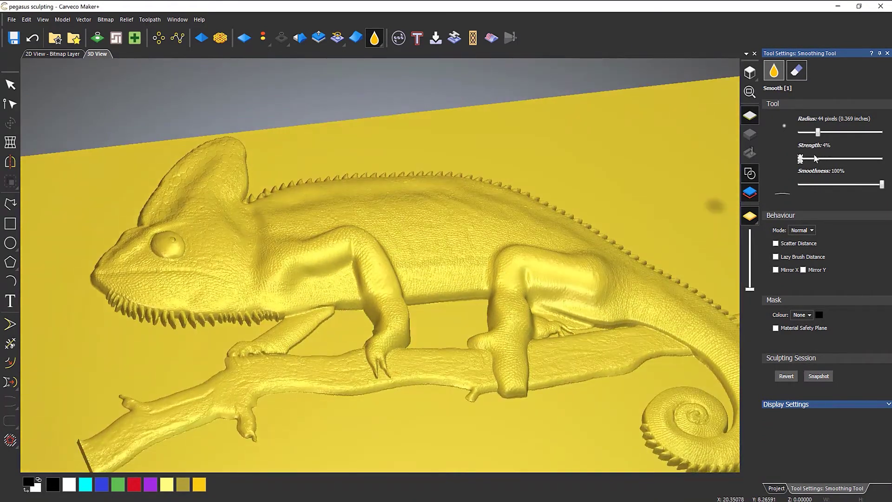
left_click_drag(801, 159, 882, 159)
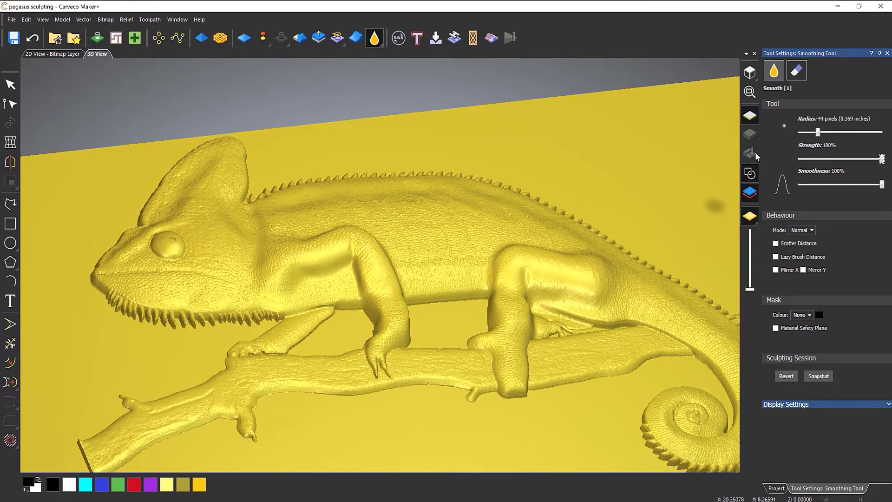
Hide the relief's zero plane and smooth along the row of spines beneath the chameleon's jaw
scroll(139, 298, "up", 5)
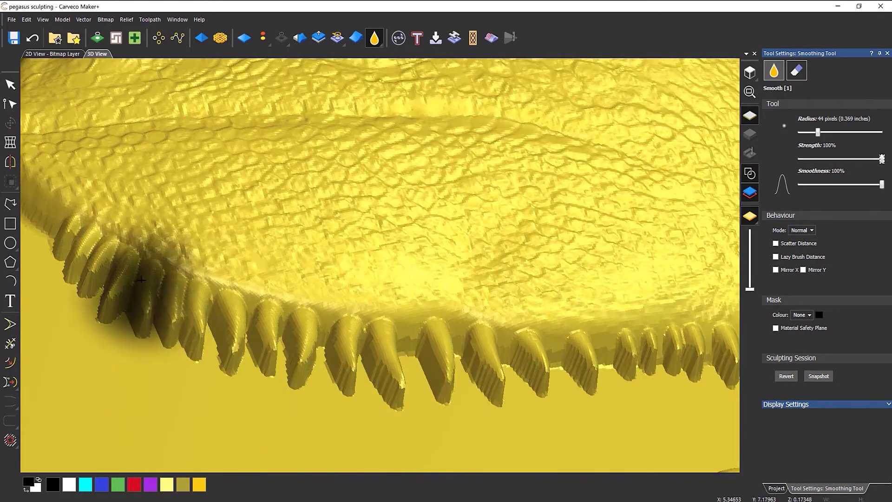
mouse_move(119, 259)
middle_mouse_down()
mouse_move(123, 316)
mouse_move(418, 251)
middle_mouse_up()
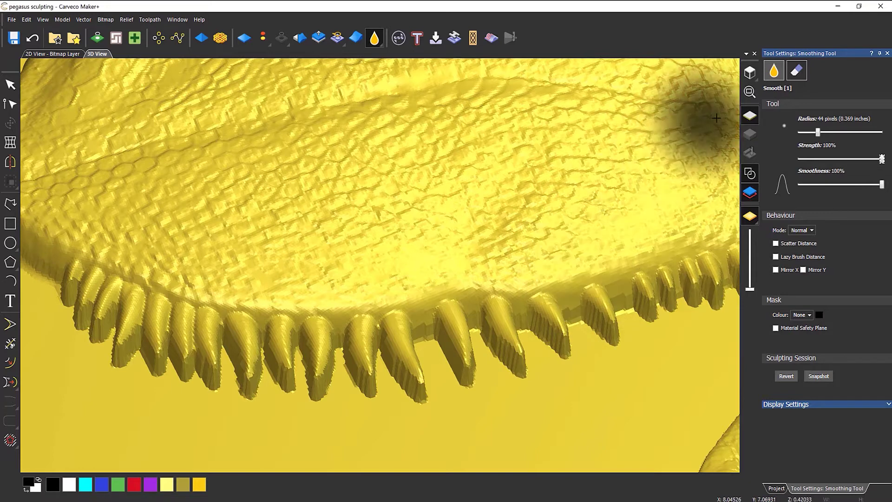
left_click(746, 120)
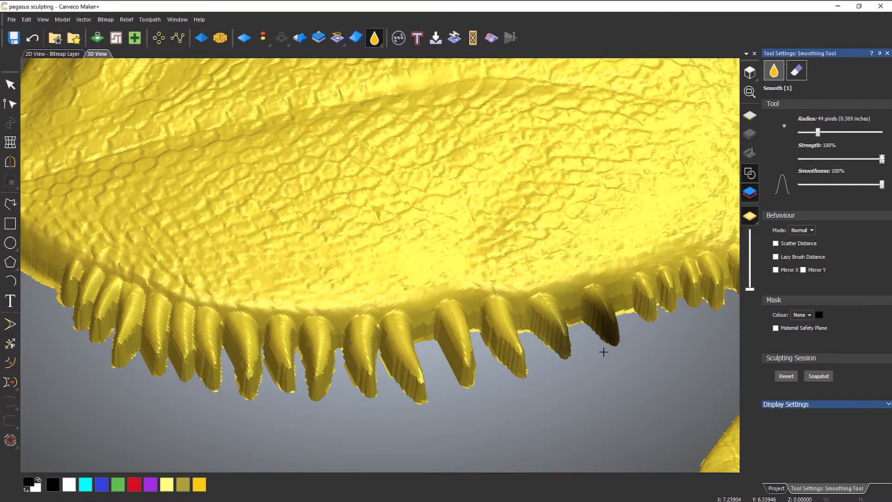
mouse_move(603, 351)
left_mouse_down()
mouse_move(590, 342)
mouse_move(259, 408)
mouse_move(144, 395)
mouse_move(64, 358)
mouse_move(15, 287)
left_mouse_up()
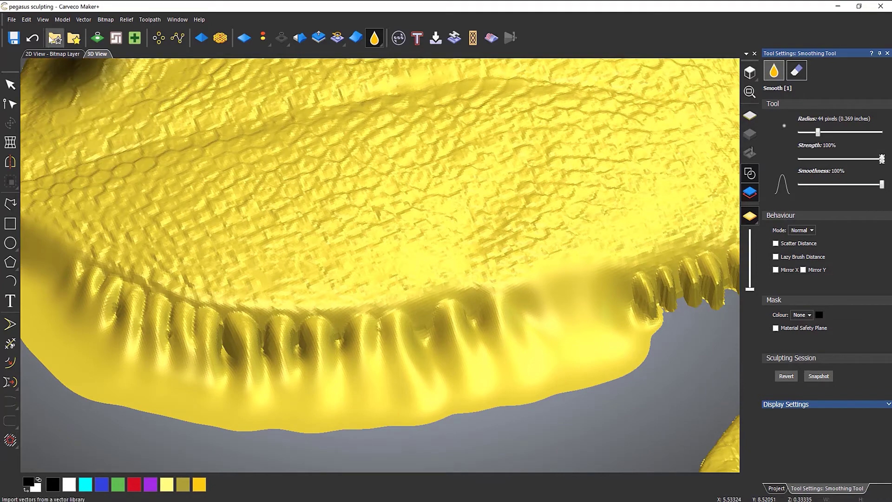
Undo the smoothing along the row of spines beneath the chameleon's jaw
left_click(32, 39)
scroll(291, 335, "down", 5)
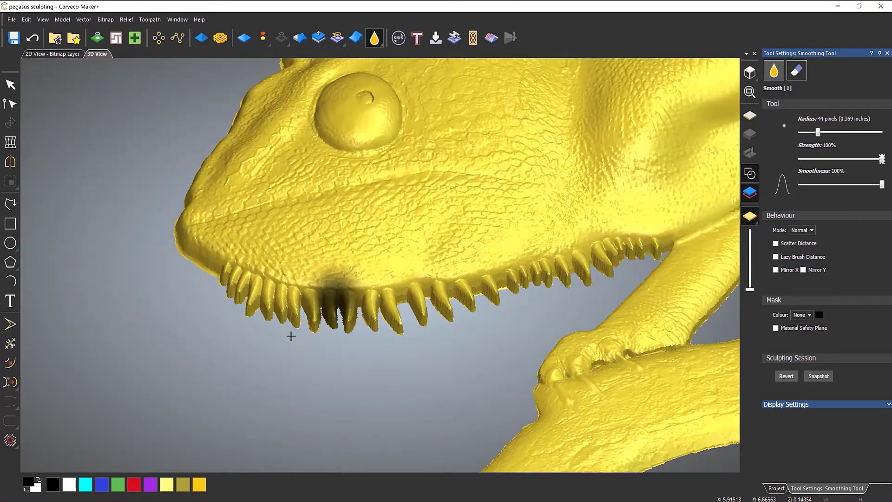
Smooth over the tip of the chameleon's snout with the 44-pixel brush at 100% strength and inspect the flared edge from a low angle
scroll(139, 260, "up", 4)
middle_click_drag(155, 246, 254, 260)
mouse_move(255, 262)
left_mouse_down()
mouse_move(180, 195)
mouse_move(175, 91)
mouse_move(166, 207)
mouse_move(226, 302)
mouse_move(152, 146)
mouse_move(160, 65)
mouse_move(181, 70)
left_mouse_up()
scroll(197, 319, "down", 4)
mouse_move(516, 294)
middle_mouse_down()
mouse_move(506, 230)
mouse_move(495, 266)
mouse_move(515, 222)
mouse_move(368, 255)
mouse_move(346, 203)
mouse_move(293, 299)
middle_mouse_up()
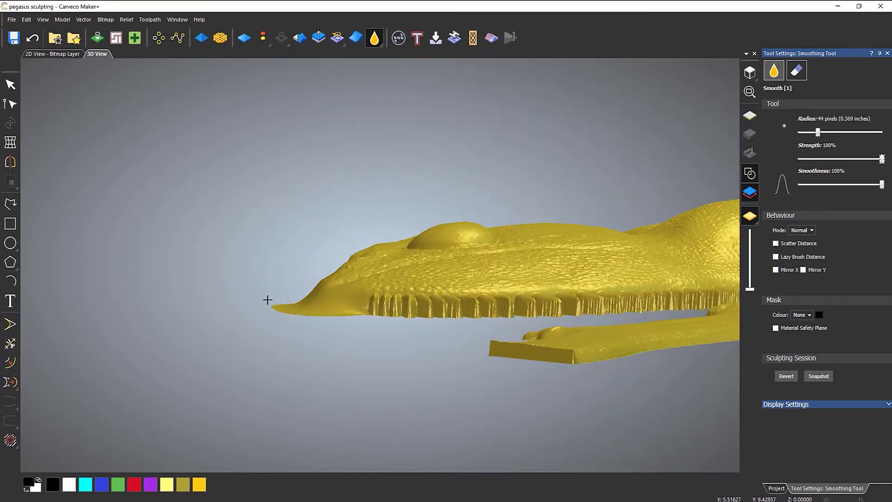
middle_click_drag(406, 253, 372, 358)
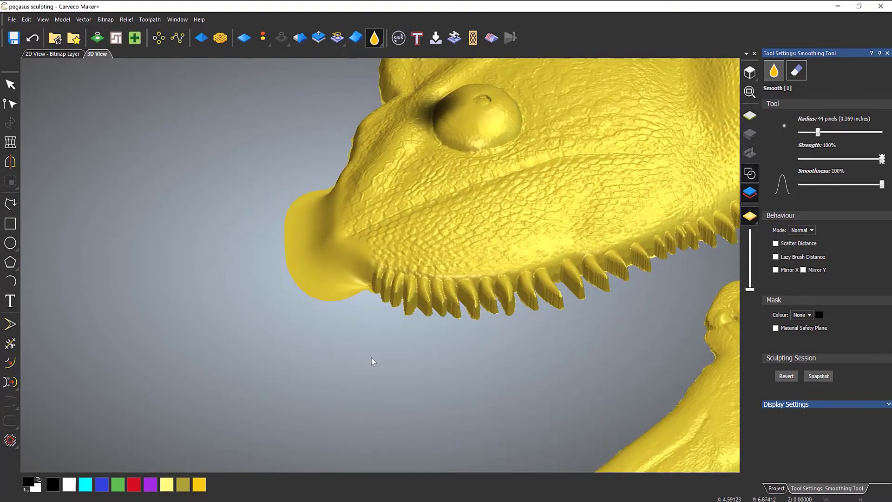
scroll(448, 269, "down", 5)
scroll(472, 238, "up", 5)
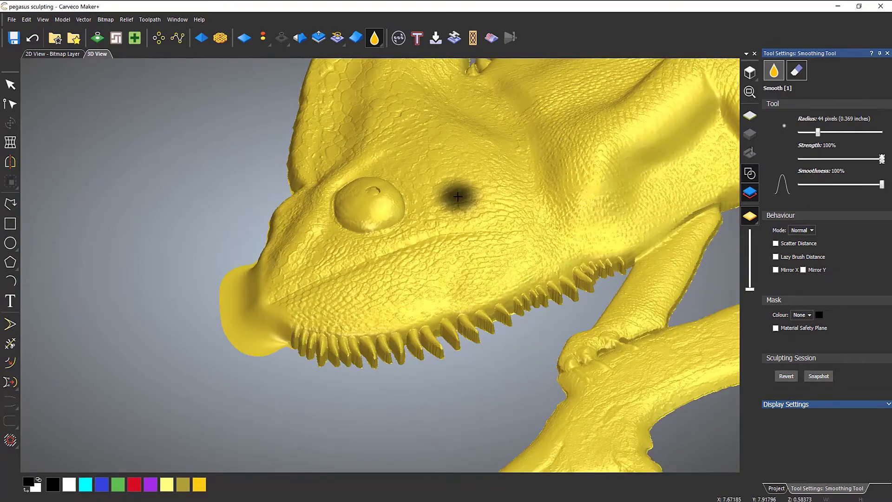
Show the relief's zero plane and smooth along the belly edge between the front and hind legs
left_click(750, 117)
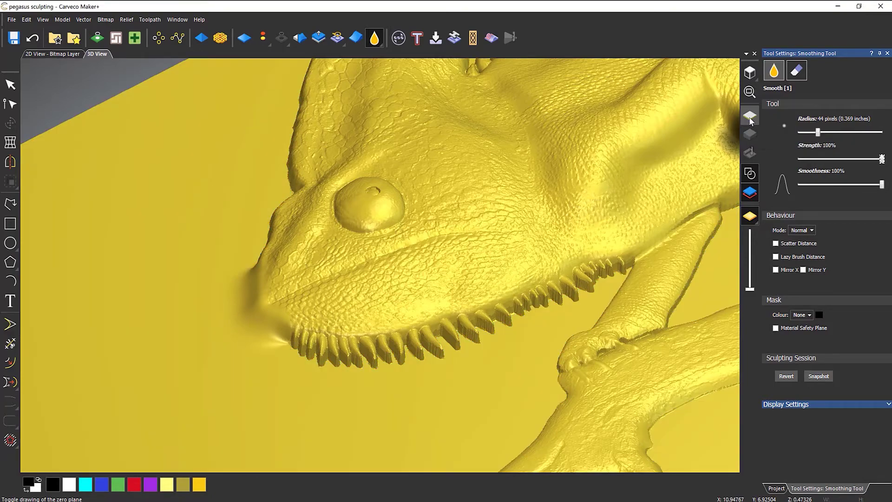
scroll(419, 369, "down", 5)
scroll(576, 324, "up", 4)
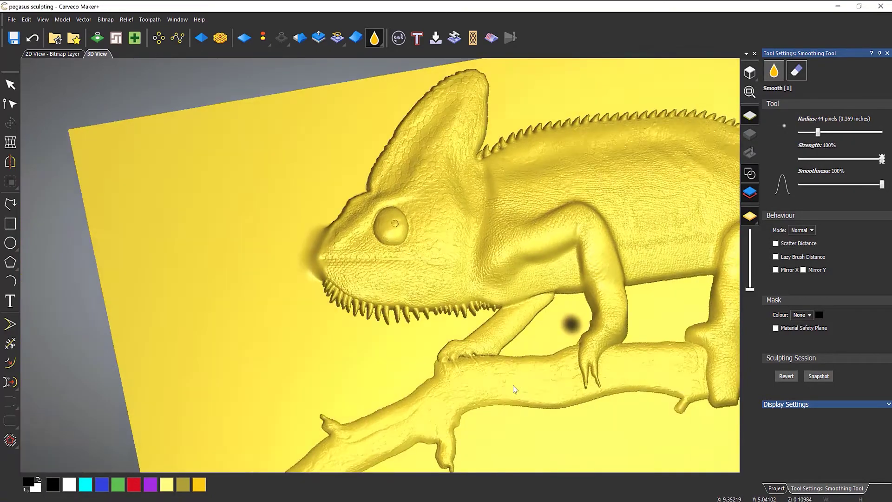
mouse_move(487, 287)
left_mouse_down()
mouse_move(541, 278)
mouse_move(463, 289)
left_mouse_up()
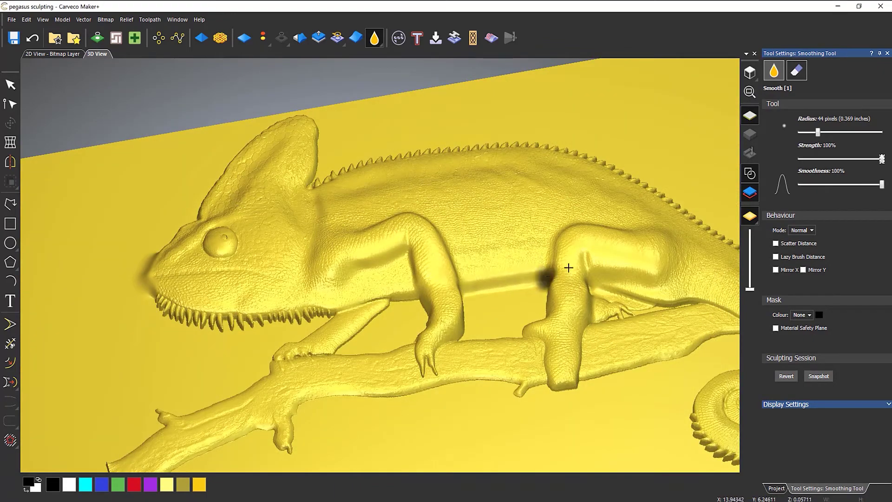
scroll(444, 298, "up", 2)
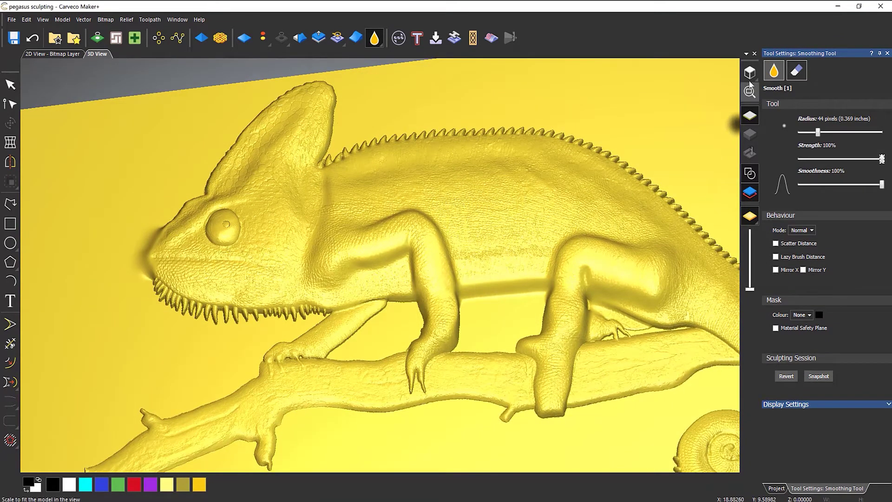
Hide the zero plane and inspect the smoothed belly edge between the legs from several angles
left_click(753, 119)
scroll(493, 318, "up", 3)
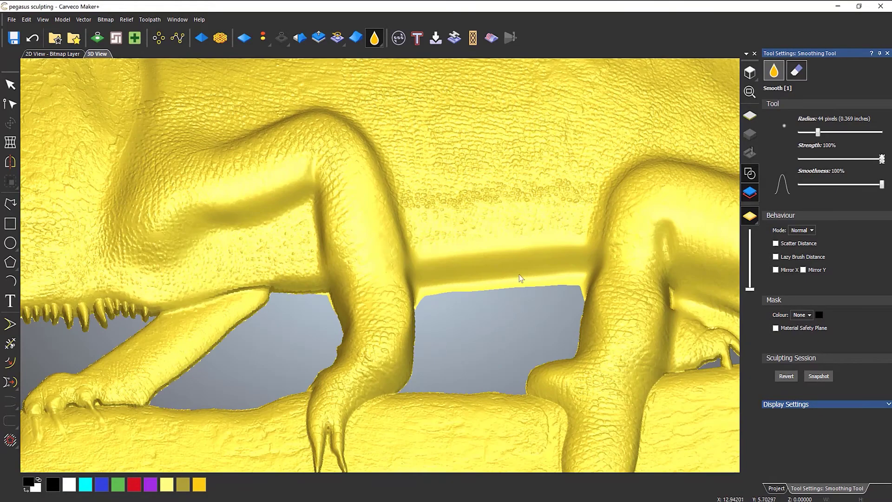
middle_click_drag(520, 275, 576, 183)
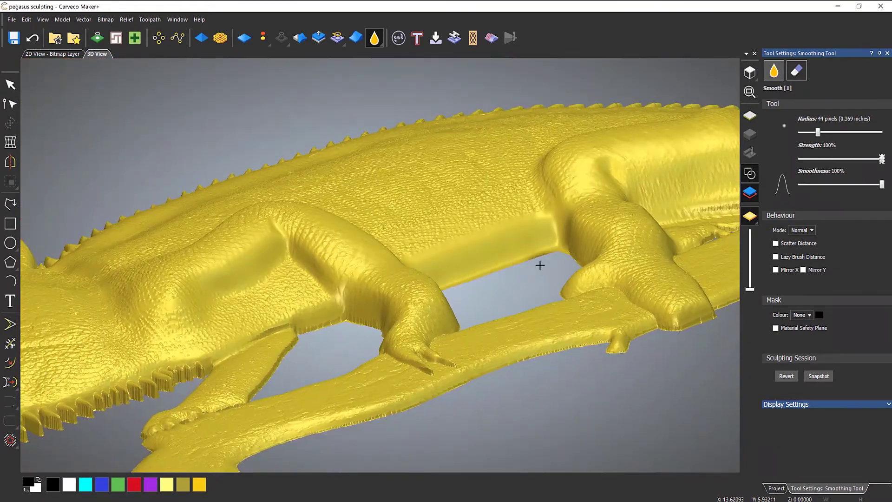
middle_click_drag(540, 265, 565, 247)
scroll(532, 321, "up", 6)
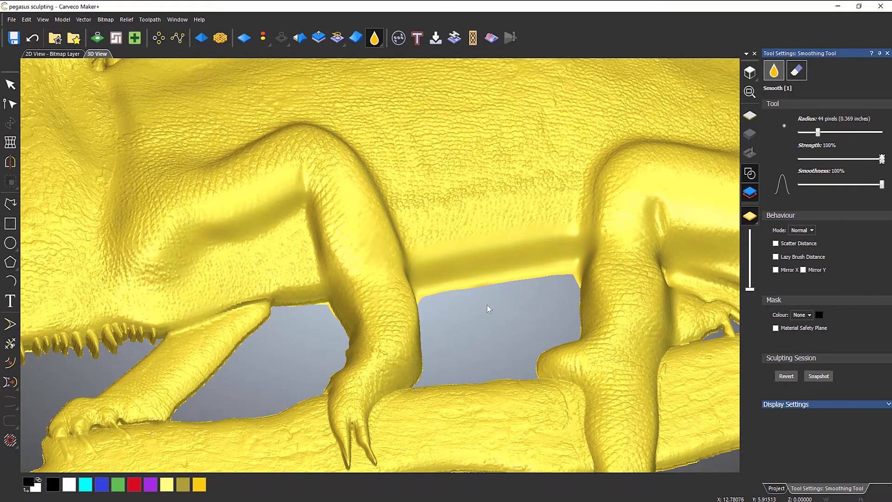
scroll(487, 305, "down", 5)
scroll(405, 226, "up", 1)
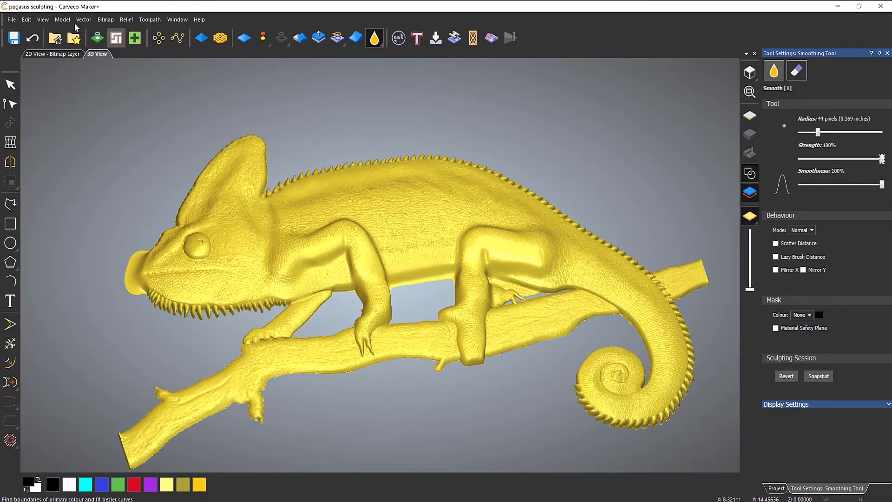
Undo the belly and snout smoothing and set the smoothing strength to 20%
left_click(34, 39)
left_click(33, 39)
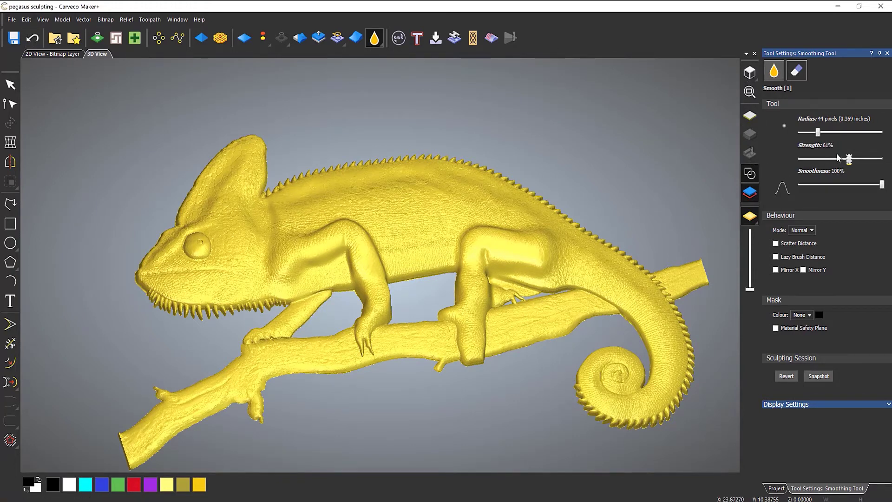
left_click_drag(813, 157, 834, 158)
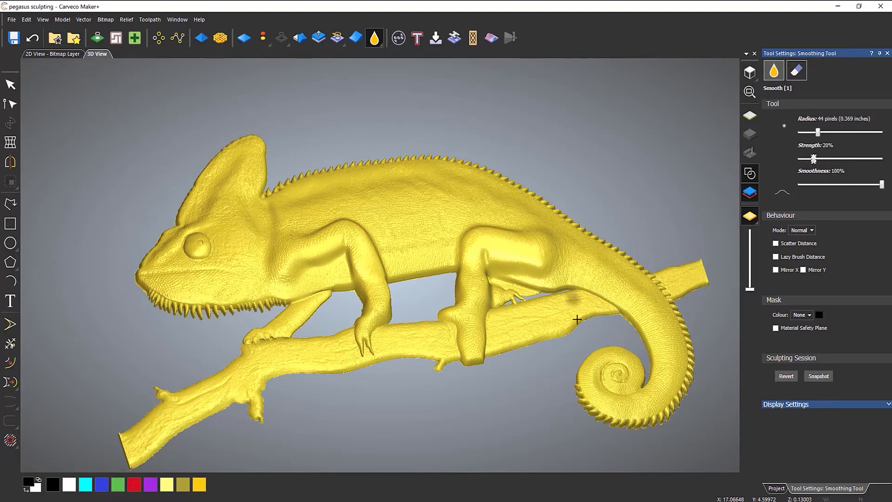
Try smoothing the lower edge of the branch between the hind leg and the tail at 20% strength, and undo it
scroll(578, 318, "up", 4)
scroll(524, 231, "up", 2)
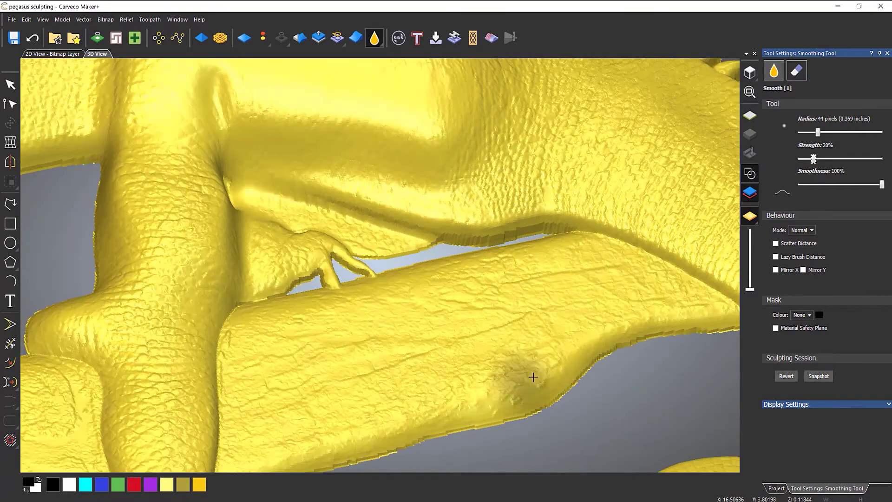
mouse_move(567, 349)
left_mouse_down()
mouse_move(538, 368)
mouse_move(338, 417)
left_mouse_up()
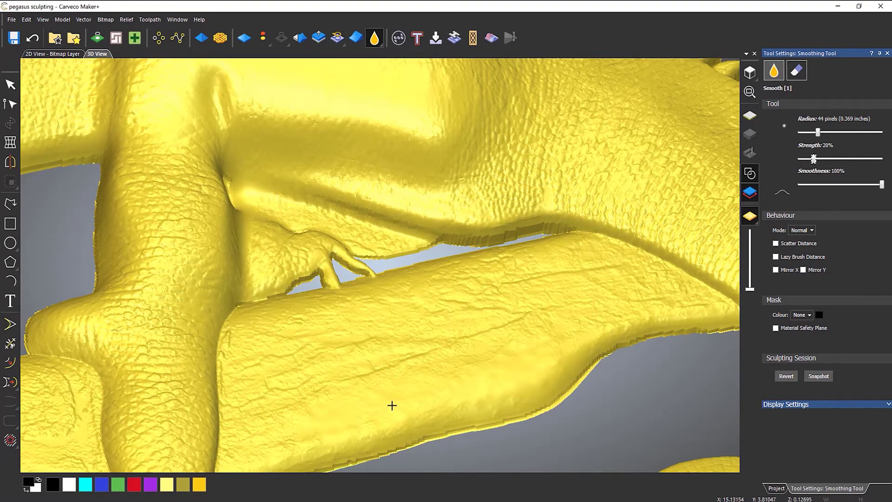
left_click(677, 302)
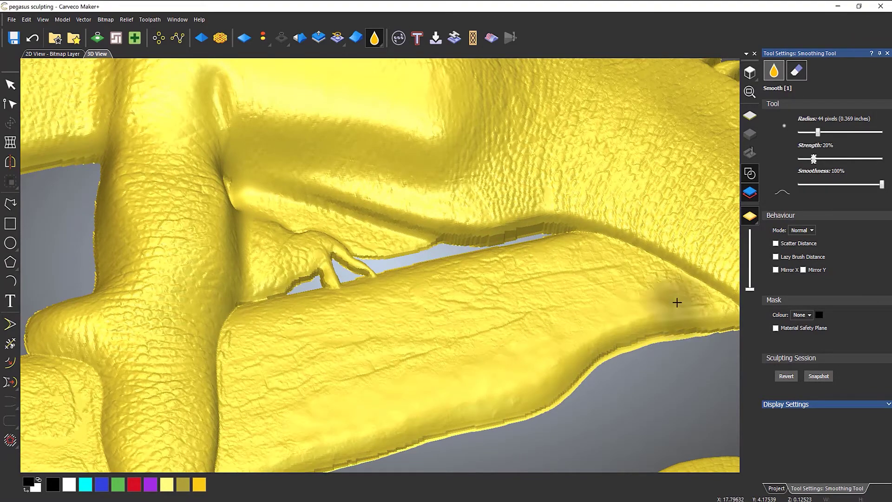
left_click(32, 38)
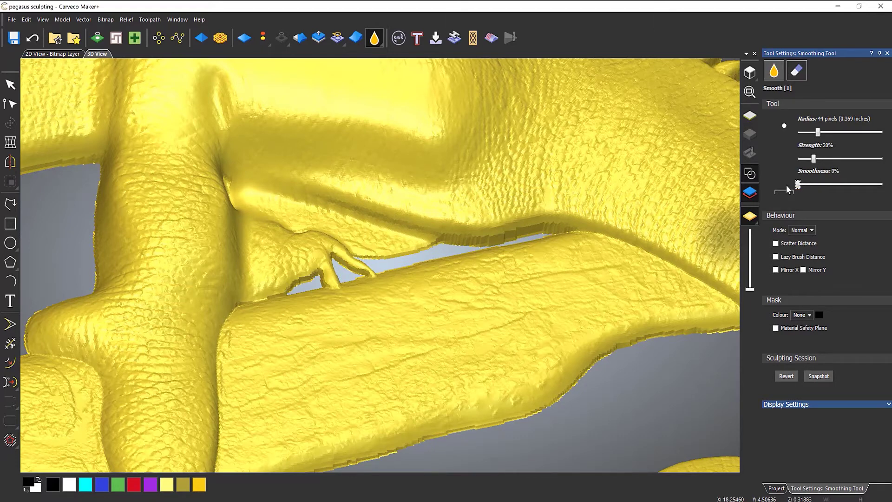
Try smoothing the branch and the base of the tail with the brush smoothness at 0%, and undo all of these strokes
mouse_move(576, 292)
left_mouse_down()
mouse_move(324, 352)
mouse_move(627, 277)
mouse_move(654, 221)
mouse_move(644, 129)
mouse_move(637, 285)
mouse_move(632, 223)
mouse_move(599, 109)
mouse_move(659, 183)
mouse_move(665, 129)
mouse_move(673, 202)
left_mouse_up()
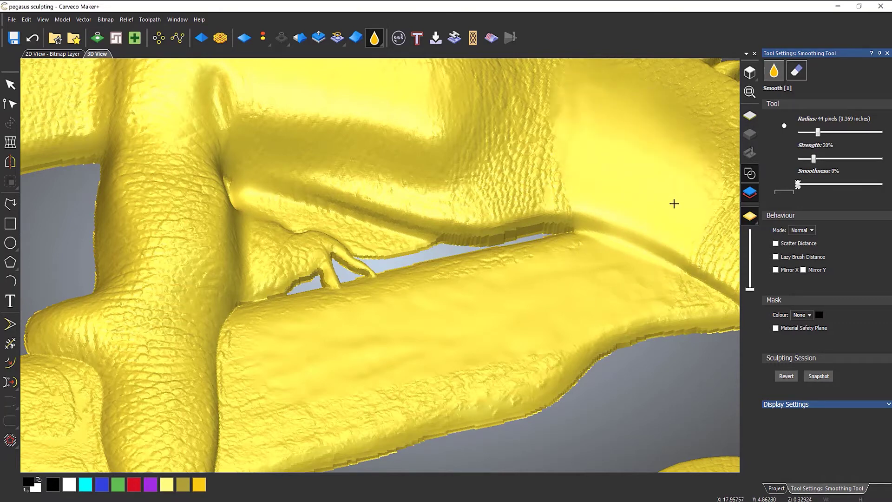
left_click(674, 248)
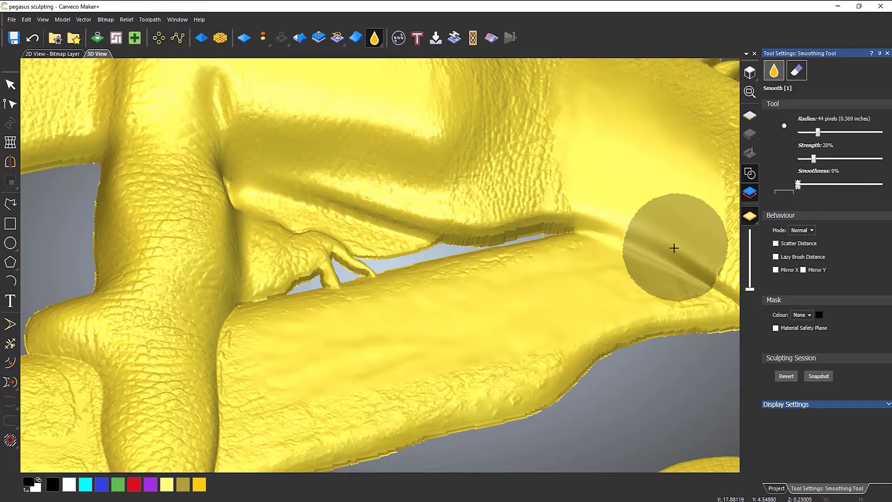
left_click_drag(675, 248, 529, 131)
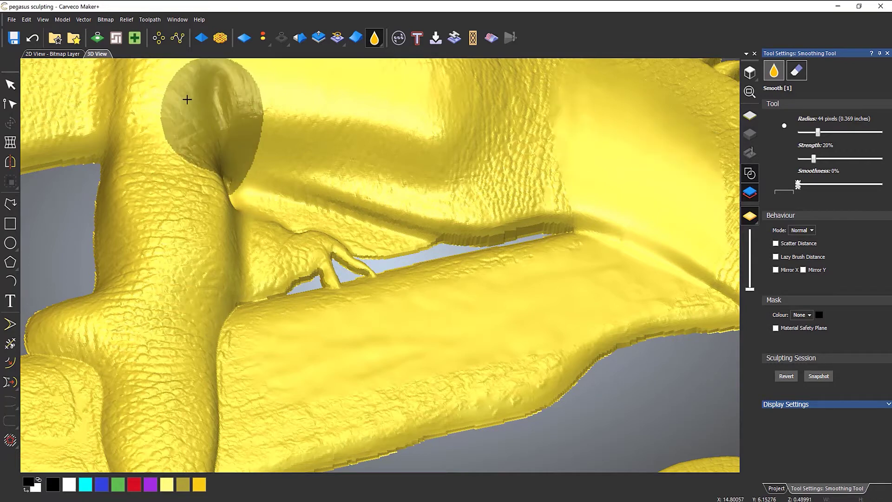
left_click(33, 39)
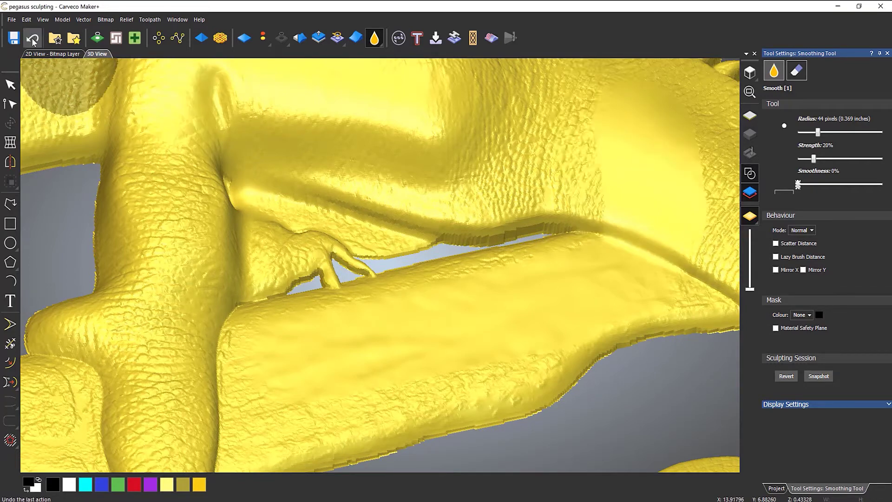
left_click(32, 40)
left_click(32, 40)
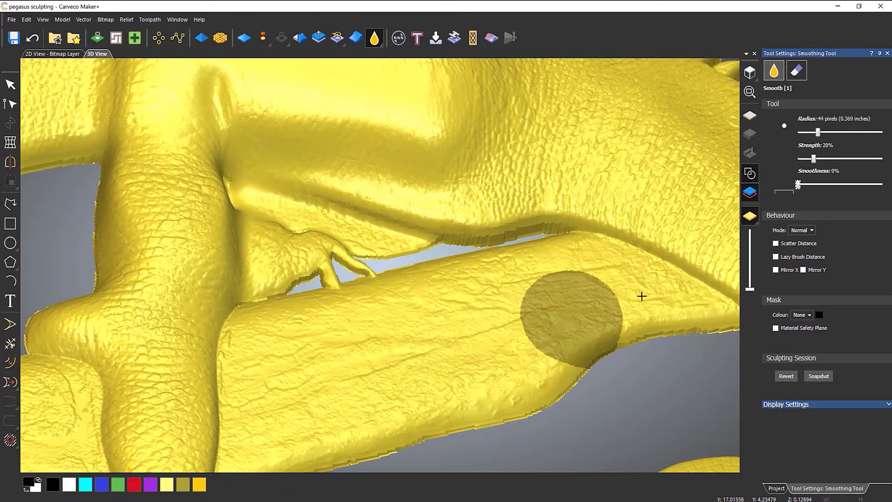
Try smoothing the edge where the tail crosses the branch with 100% smoothness and a 61-pixel radius, and undo it
left_click_drag(866, 185, 883, 184)
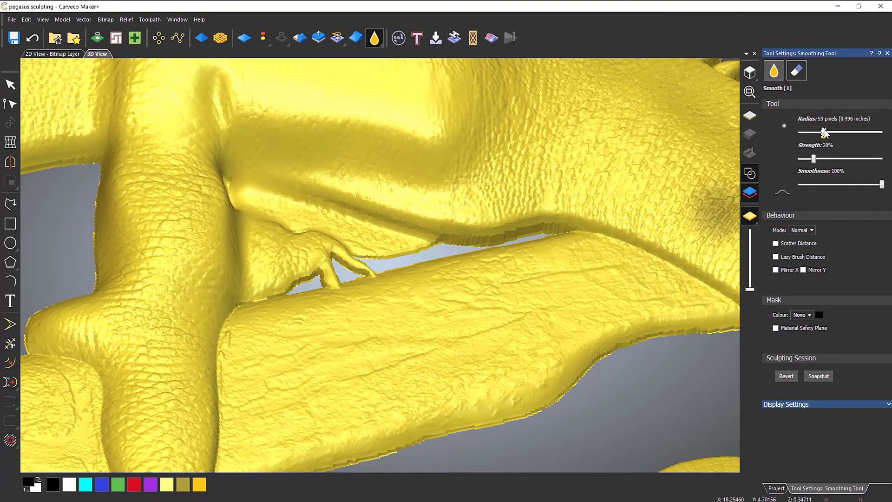
left_click_drag(825, 133, 826, 132)
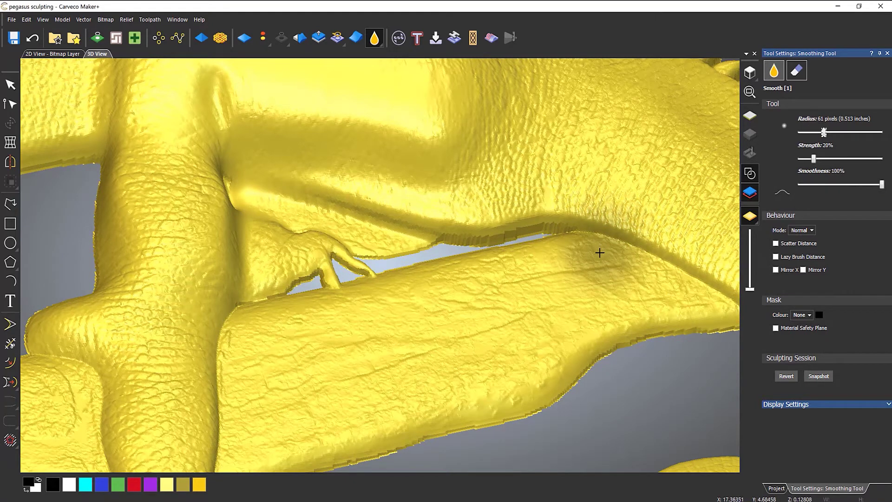
mouse_move(592, 256)
left_mouse_down()
mouse_move(665, 265)
mouse_move(706, 291)
mouse_move(568, 177)
mouse_move(579, 199)
mouse_move(720, 263)
left_mouse_up()
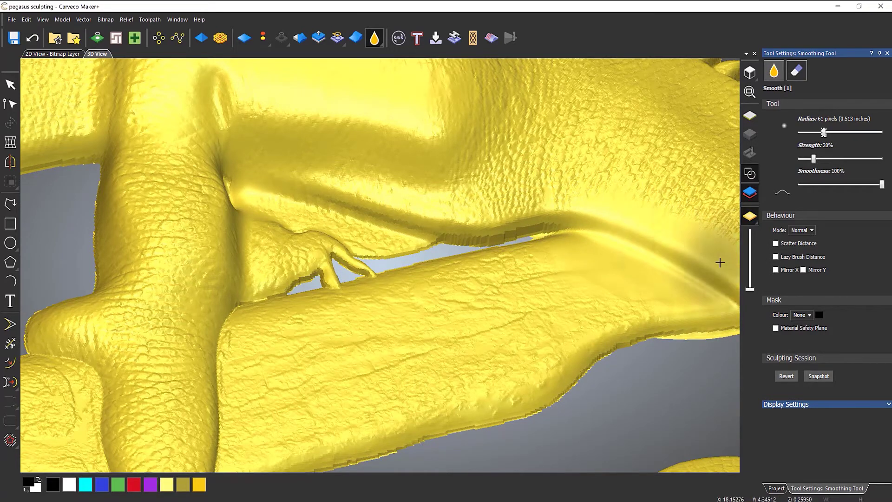
left_click(32, 37)
Set the brush to 0% smoothness and an 18-pixel radius, and smooth the bark of the branch beside the tail
scroll(696, 273, "down", 5)
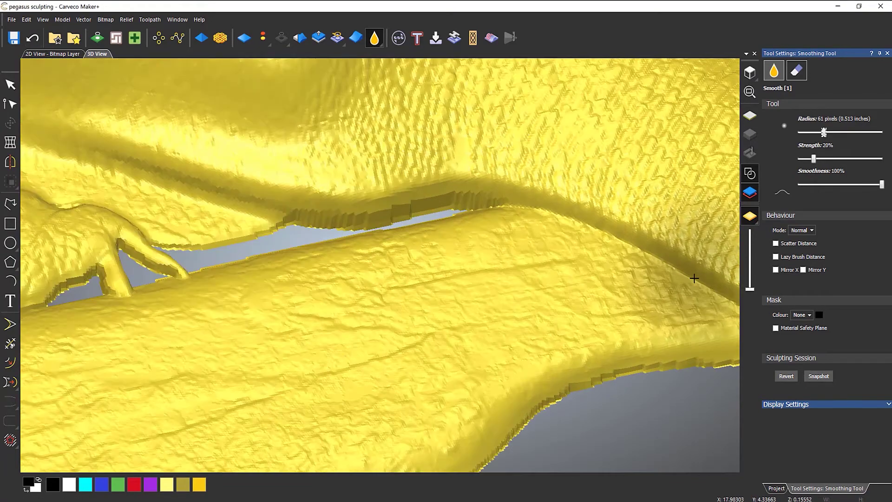
scroll(498, 278, "up", 5)
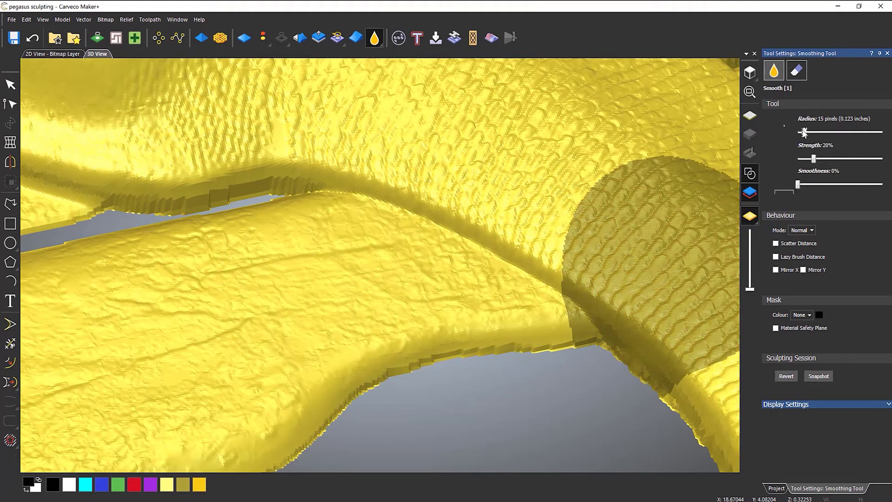
mouse_move(293, 226)
left_mouse_down()
mouse_move(353, 221)
mouse_move(536, 313)
mouse_move(415, 278)
left_mouse_up()
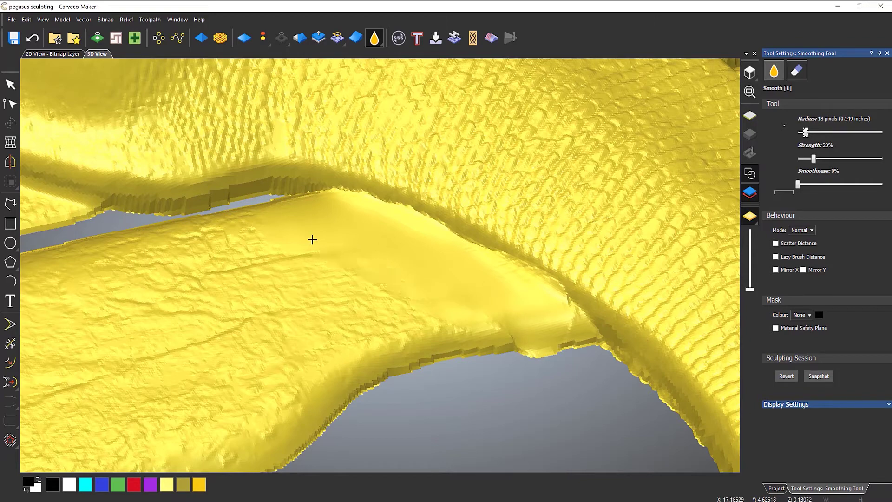
mouse_move(246, 228)
left_mouse_down()
mouse_move(171, 241)
mouse_move(316, 259)
left_mouse_up()
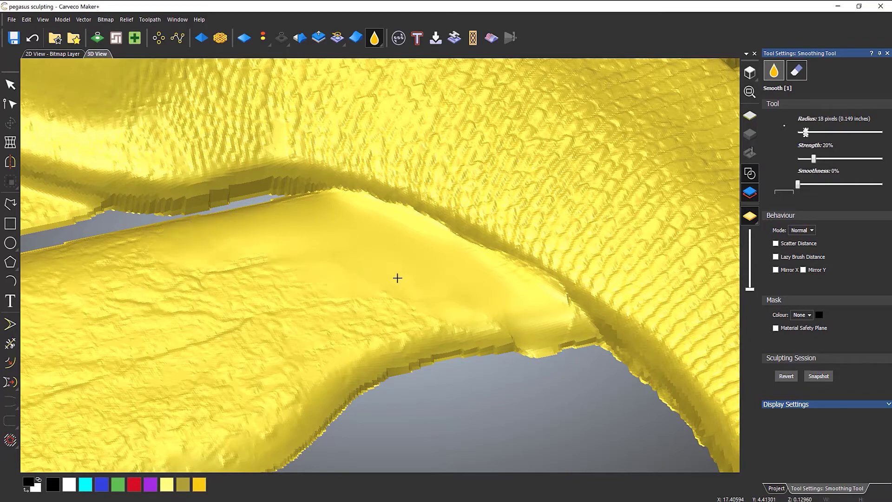
left_click_drag(472, 308, 437, 319)
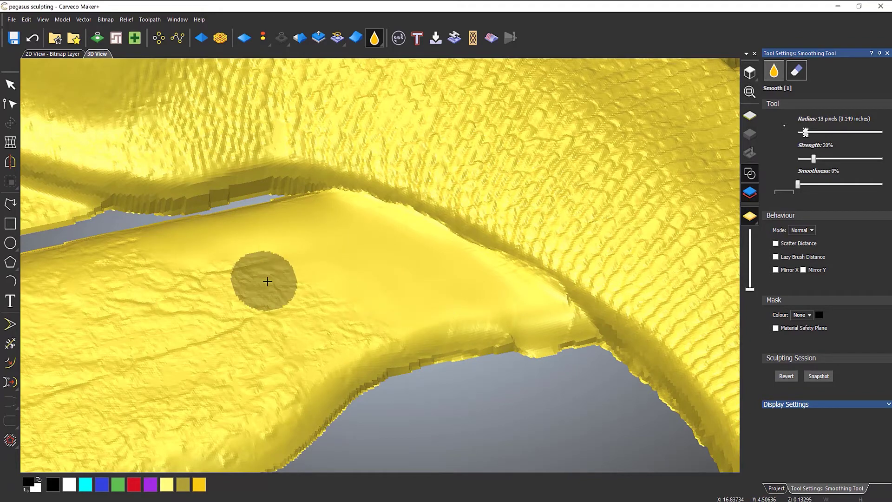
Undo the smoothing on the branch and set the brush smoothness to 100%
scroll(293, 290, "down", 3)
scroll(292, 290, "down", 5)
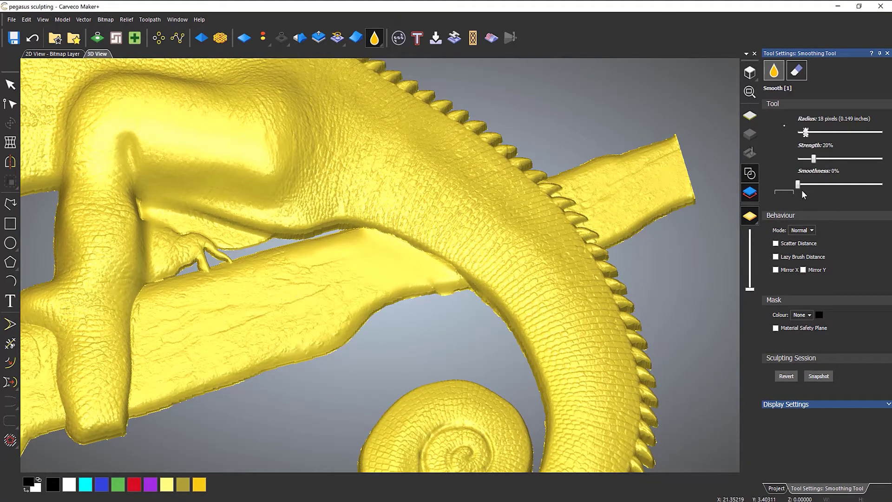
left_click(38, 40)
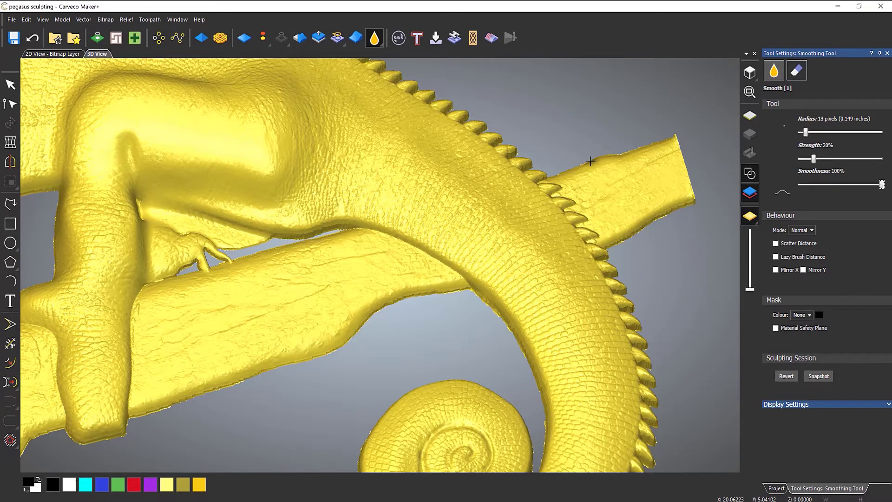
Review the available smoothing modes without changing the current one
left_click(812, 231)
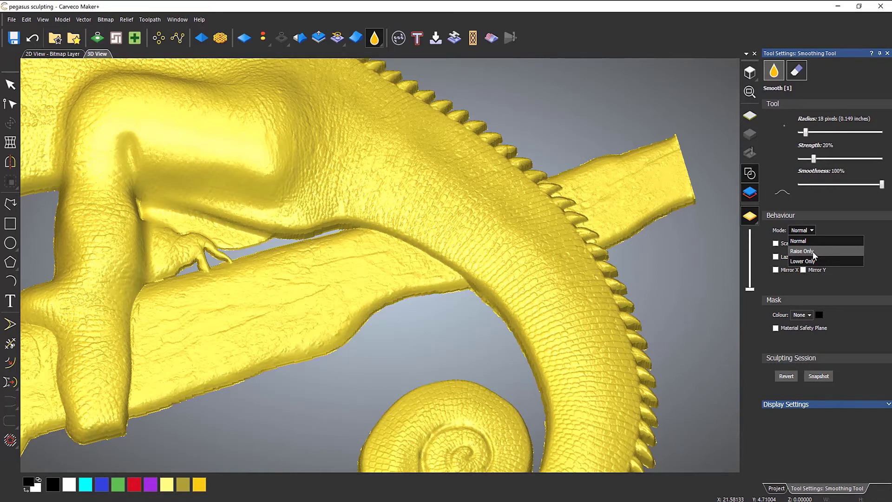
left_click(839, 219)
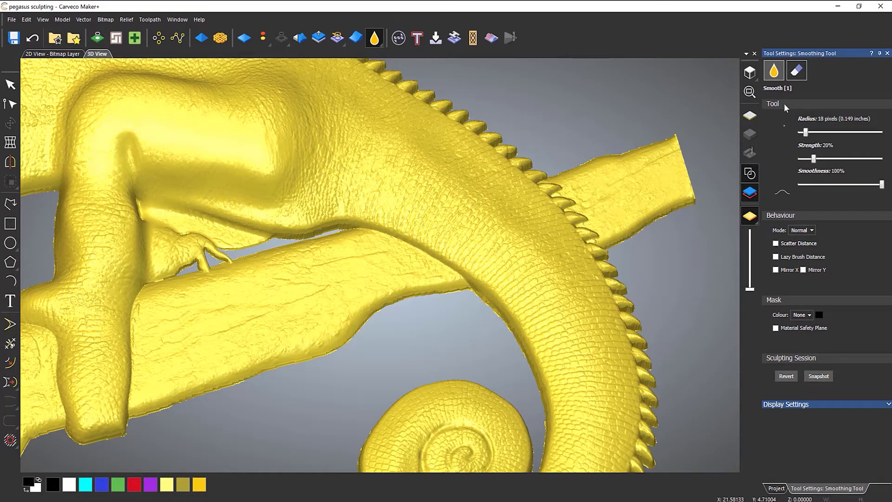
Check the sculpting Eraser's settings and return to the Smooth tool
left_click(796, 71)
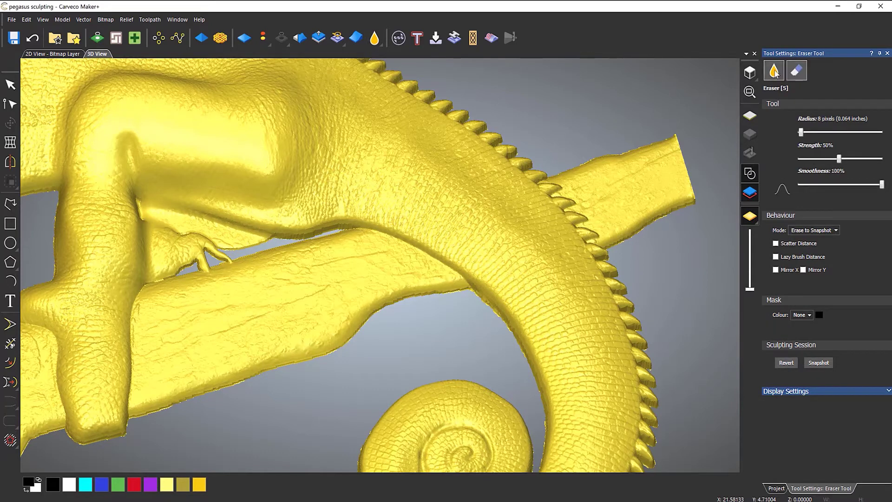
left_click(774, 71)
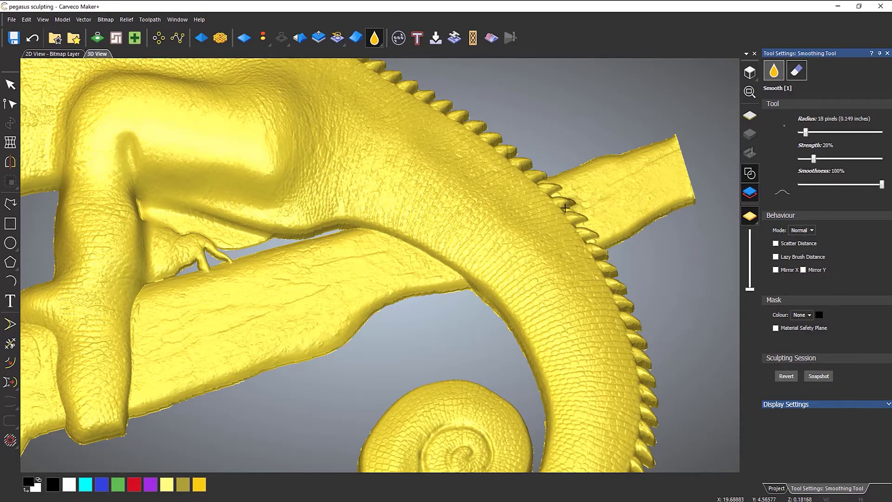
Enable Lazy Brush Distance, try smoothing the skin around the rim of the chameleon's eye, and undo it
left_click(776, 257)
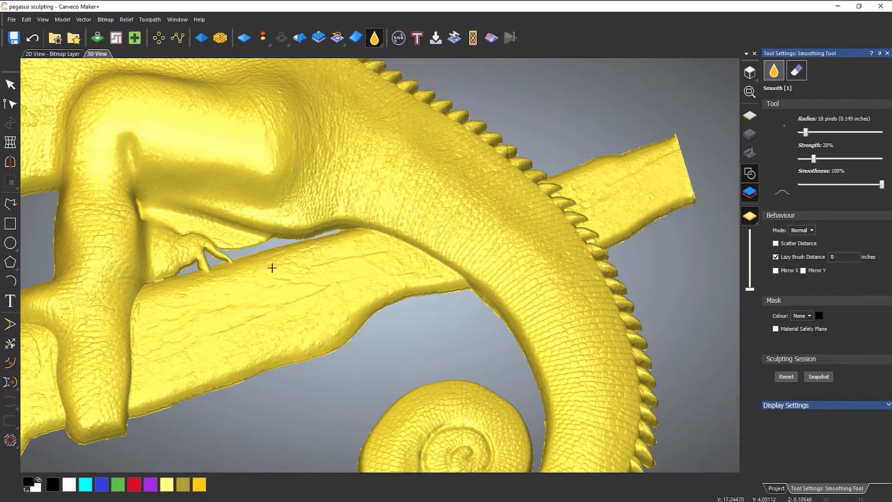
scroll(271, 267, "down", 5)
middle_click_drag(257, 259, 316, 266)
scroll(121, 225, "up", 8)
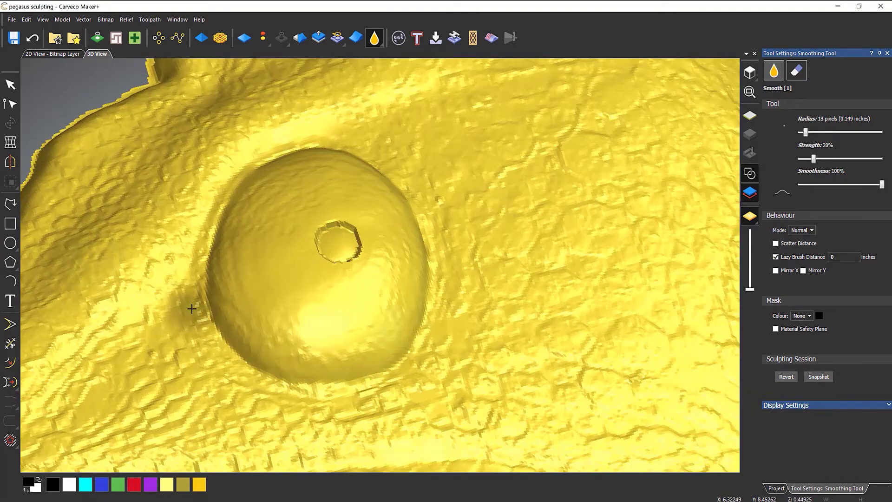
mouse_move(192, 309)
left_mouse_down()
mouse_move(183, 240)
mouse_move(308, 158)
mouse_move(424, 284)
mouse_move(324, 389)
mouse_move(199, 358)
mouse_move(172, 267)
mouse_move(186, 193)
mouse_move(215, 163)
mouse_move(260, 145)
mouse_move(223, 174)
mouse_move(197, 215)
mouse_move(191, 309)
mouse_move(207, 365)
mouse_move(237, 388)
mouse_move(185, 325)
mouse_move(184, 225)
mouse_move(239, 156)
mouse_move(287, 139)
mouse_move(362, 143)
mouse_move(415, 175)
mouse_move(442, 225)
mouse_move(460, 294)
mouse_move(434, 354)
mouse_move(379, 396)
mouse_move(263, 400)
left_mouse_up()
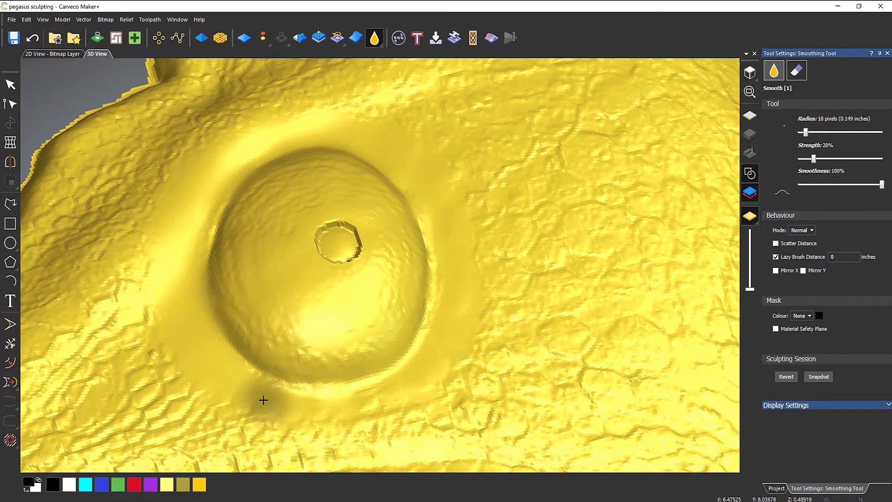
left_click(33, 37)
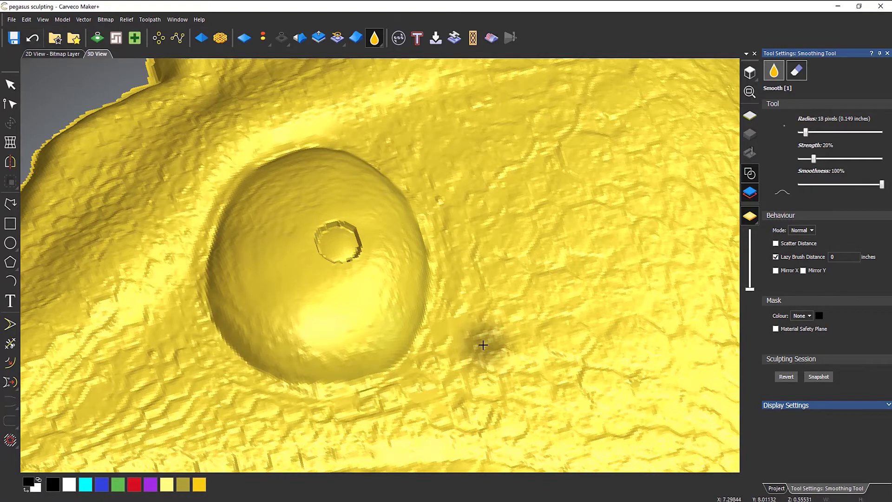
Set the lazy brush distance to 0.5 inches, try smoothing around the eye, and undo the stroke
left_click(841, 257)
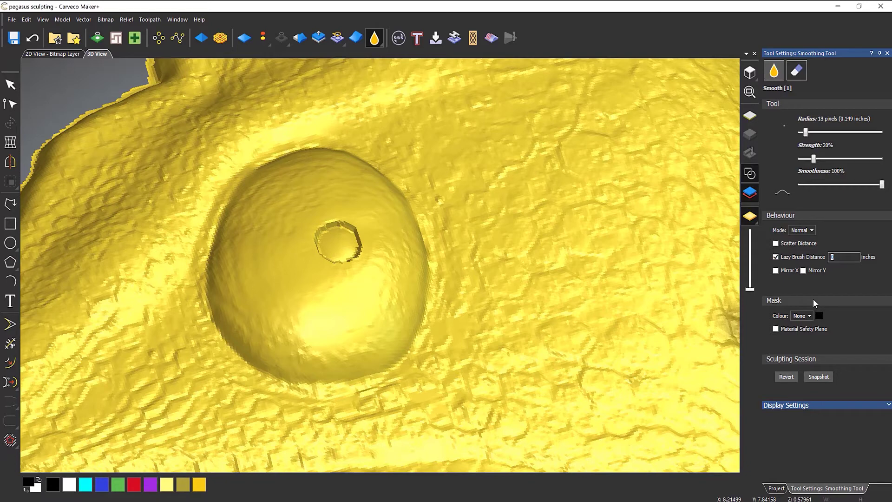
type("0.5")
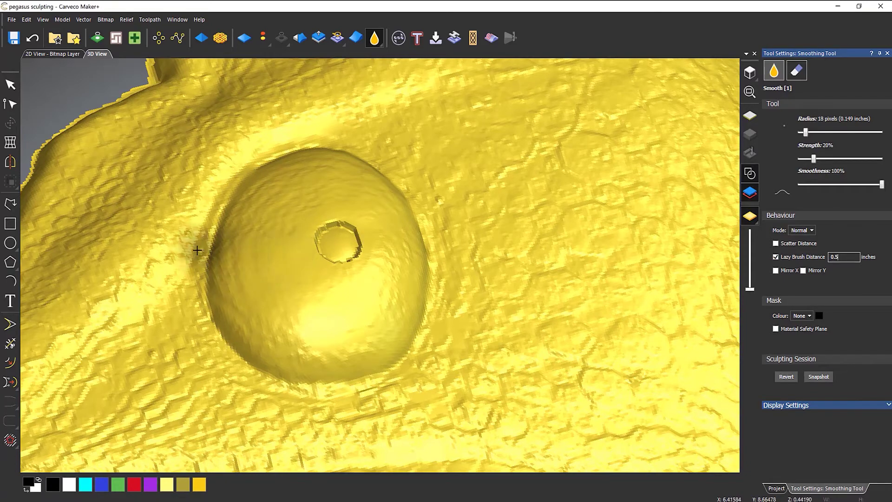
mouse_move(197, 251)
left_mouse_down()
mouse_move(203, 211)
mouse_move(229, 165)
mouse_move(312, 139)
mouse_move(361, 144)
mouse_move(392, 163)
mouse_move(436, 232)
mouse_move(442, 323)
mouse_move(404, 390)
mouse_move(279, 372)
mouse_move(149, 188)
mouse_move(154, 149)
left_mouse_up()
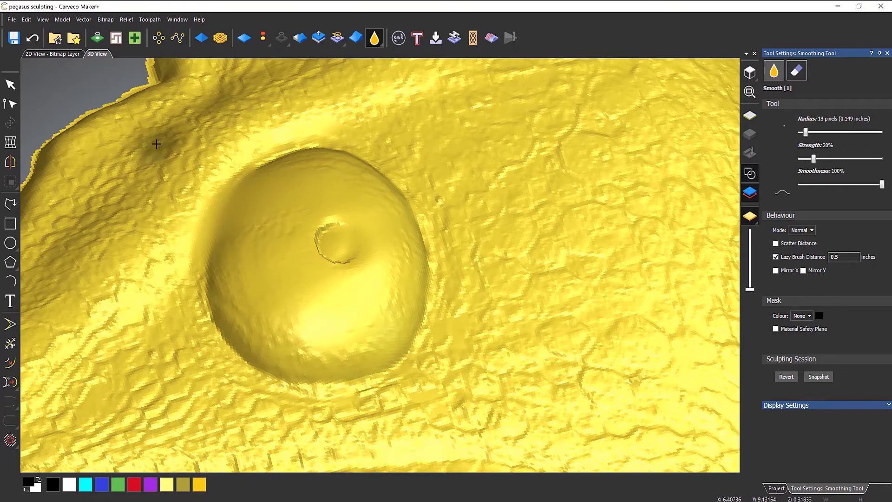
left_click(34, 41)
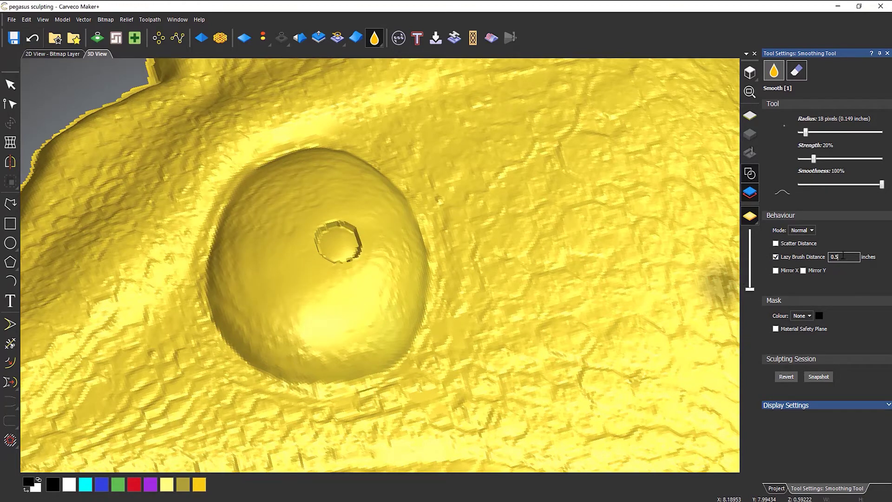
Smooth around the eye with a lazy brush distance of 0.1 inches, undo the stroke and disable Lazy Brush Distance
type("1")
mouse_move(206, 258)
left_mouse_down()
mouse_move(197, 245)
mouse_move(203, 202)
mouse_move(245, 149)
mouse_move(289, 138)
mouse_move(342, 140)
mouse_move(388, 156)
mouse_move(422, 188)
mouse_move(442, 241)
mouse_move(428, 348)
mouse_move(400, 384)
mouse_move(330, 400)
mouse_move(253, 388)
mouse_move(209, 354)
mouse_move(189, 300)
mouse_move(185, 221)
left_mouse_up()
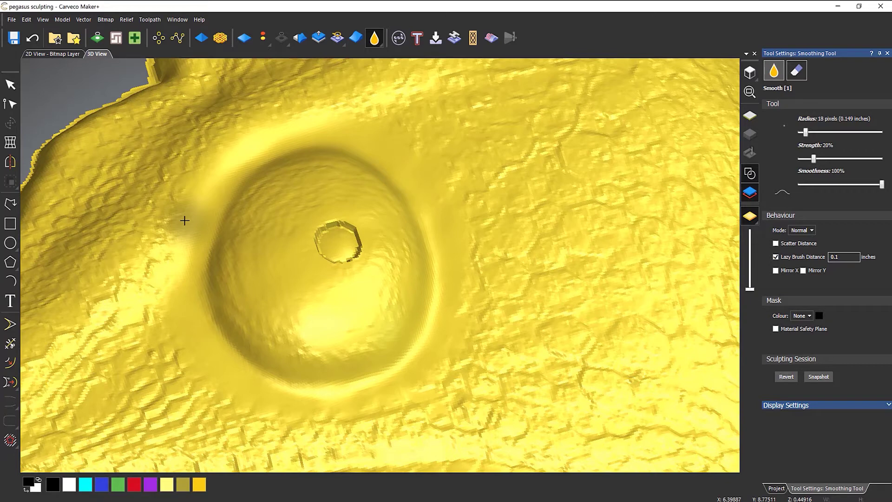
left_click(30, 40)
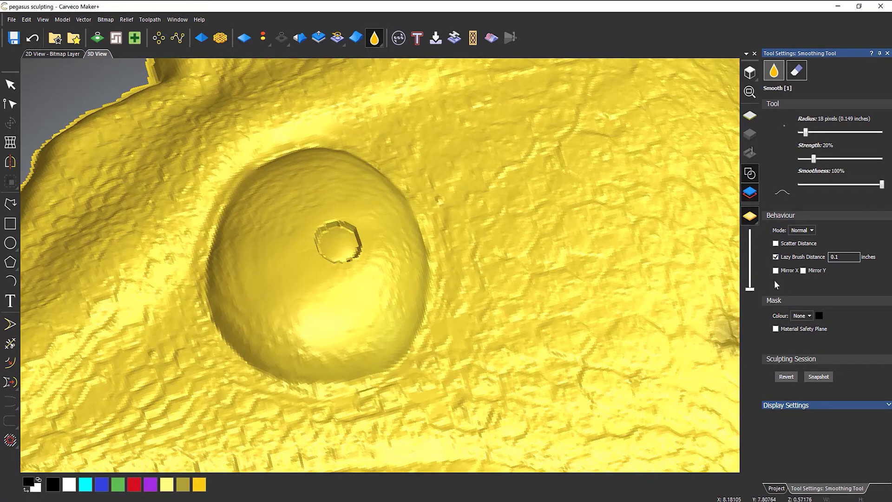
left_click(776, 256)
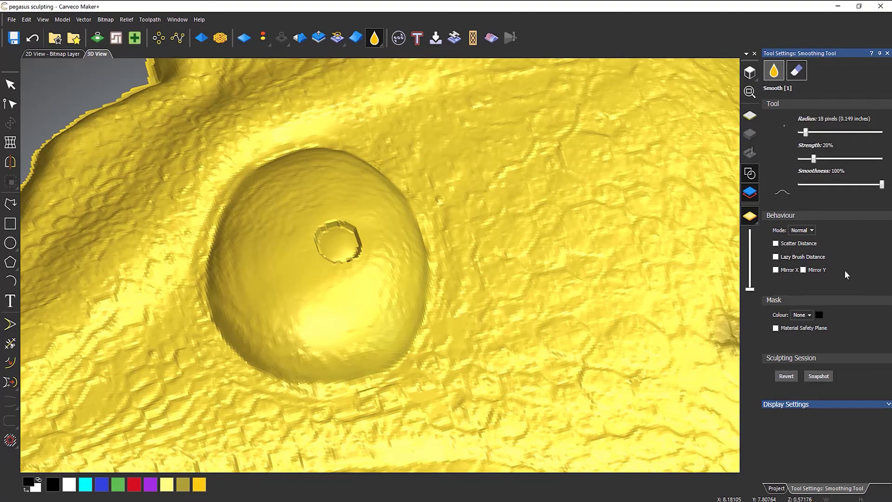
Try smoothing the skin behind the chameleon's head with Mirror X enabled, undo the smoothing and turn mirroring off
scroll(413, 302, "down", 5)
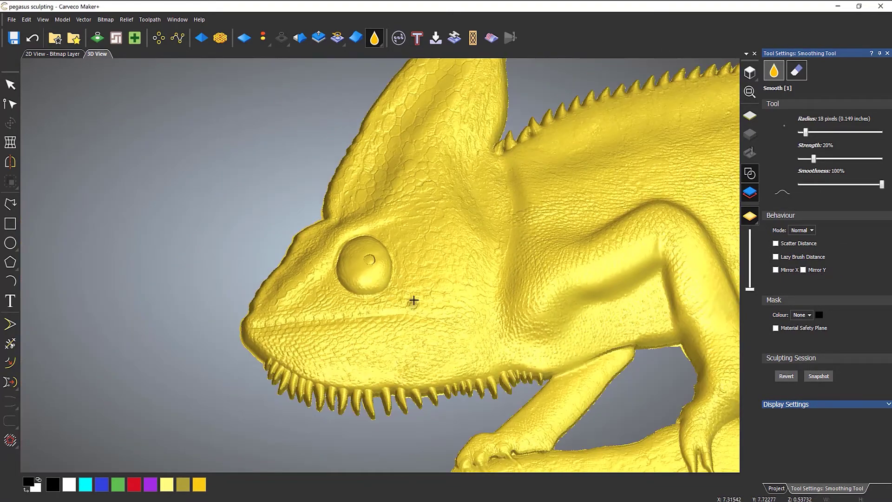
scroll(538, 213, "up", 3)
scroll(538, 213, "down", 5)
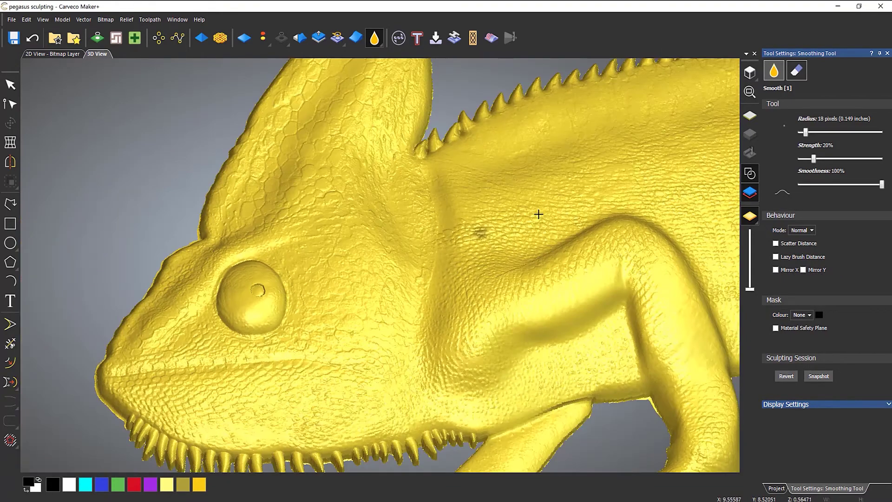
scroll(533, 260, "down", 3)
scroll(533, 260, "up", 5)
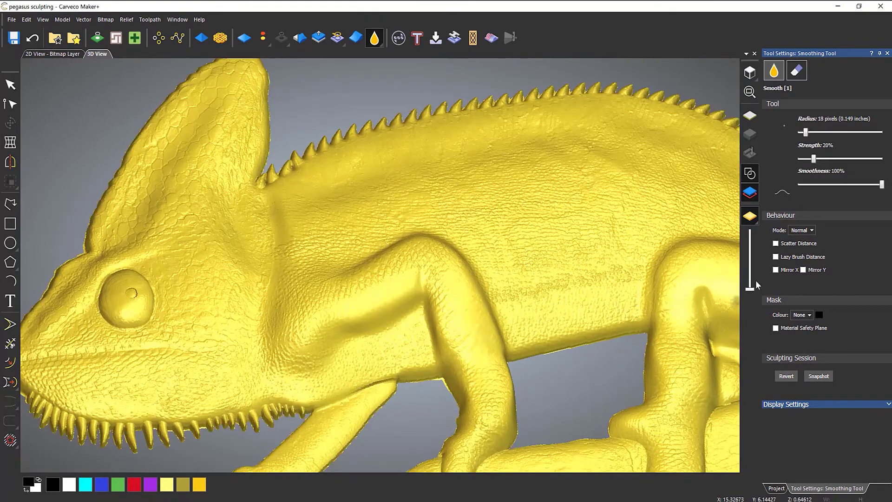
left_click(775, 270)
mouse_move(326, 287)
left_mouse_down()
mouse_move(306, 235)
mouse_move(333, 321)
mouse_move(293, 225)
mouse_move(305, 306)
mouse_move(294, 249)
mouse_move(253, 313)
mouse_move(287, 262)
mouse_move(313, 303)
mouse_move(329, 281)
mouse_move(338, 213)
mouse_move(367, 261)
mouse_move(338, 265)
mouse_move(336, 255)
left_mouse_up()
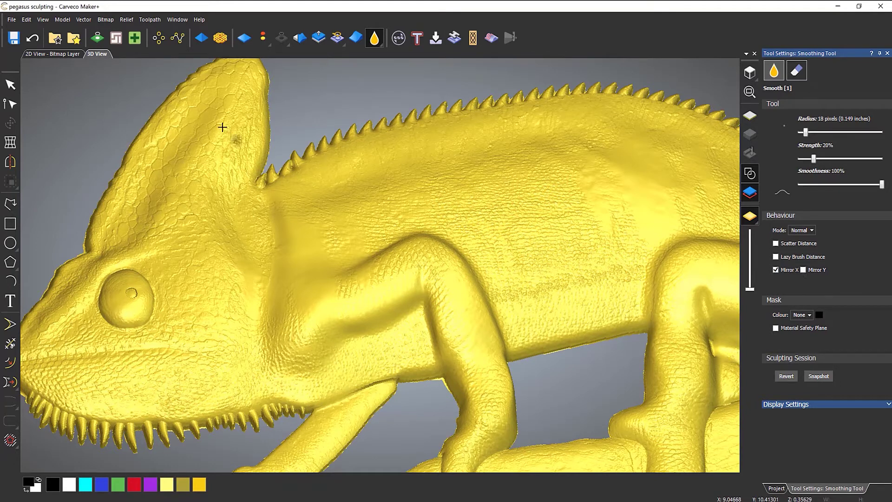
left_click(32, 38)
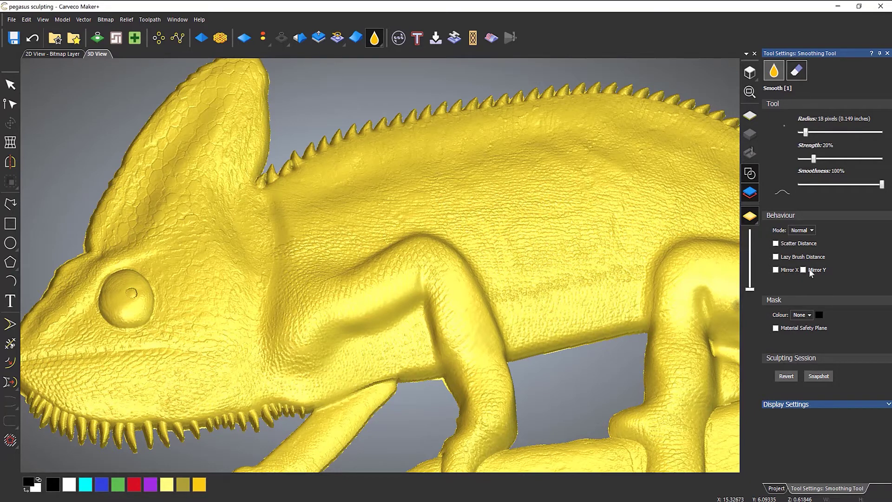
Review the available mask colour options without changing the current one
left_click(808, 316)
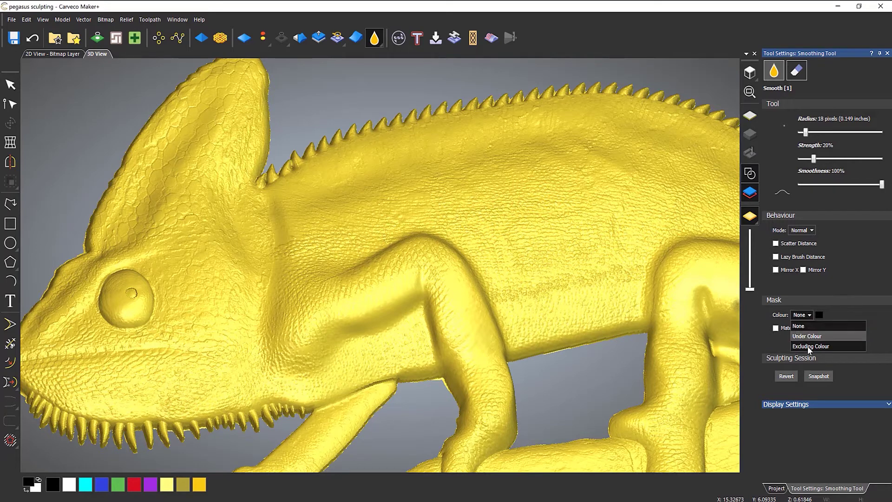
left_click(844, 290)
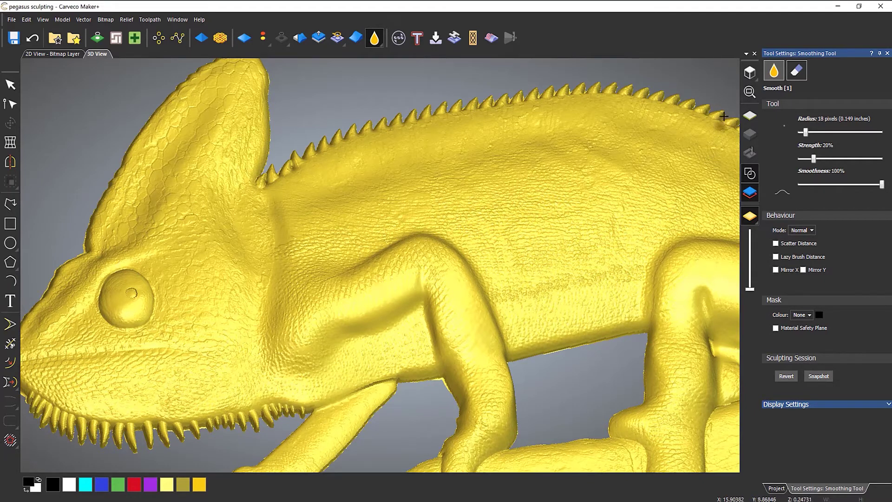
Show the relief's background plane and draw a circle vector about 0.97 inches across around the chameleon's eye
left_click(751, 72)
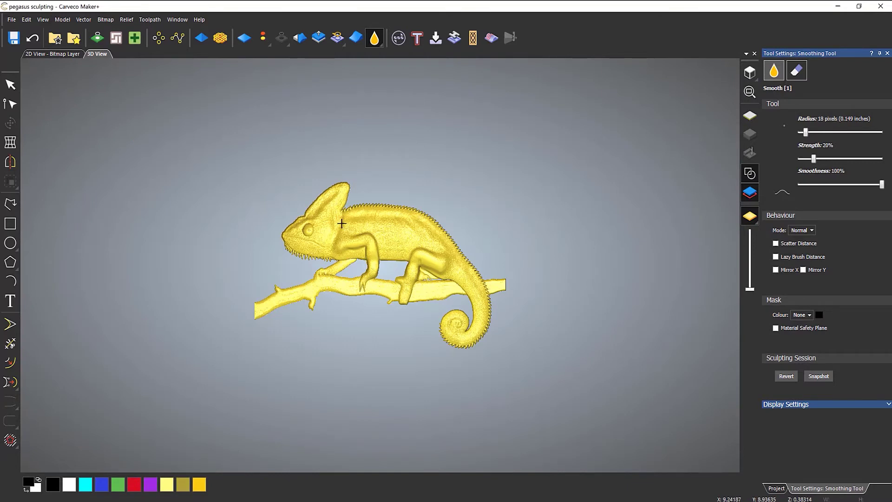
scroll(437, 257, "up", 3)
left_click(749, 115)
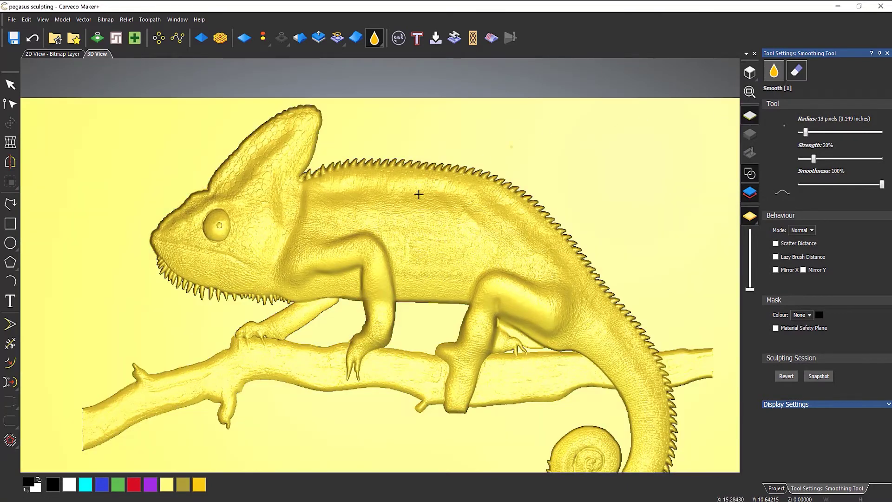
left_click(10, 243)
left_click_drag(217, 225, 223, 241)
key("Escape")
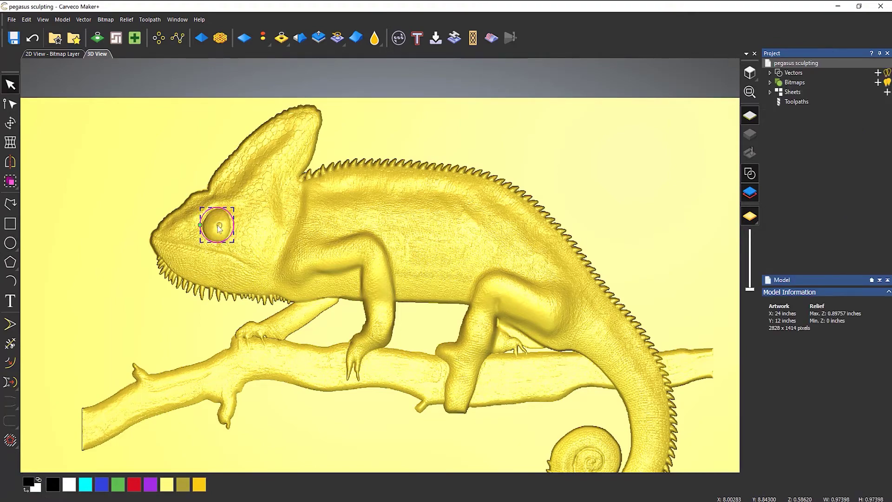
Flood fill the eye circle with red on the bitmap layer in the 2D view
scroll(200, 216, "up", 3)
scroll(238, 239, "up", 3)
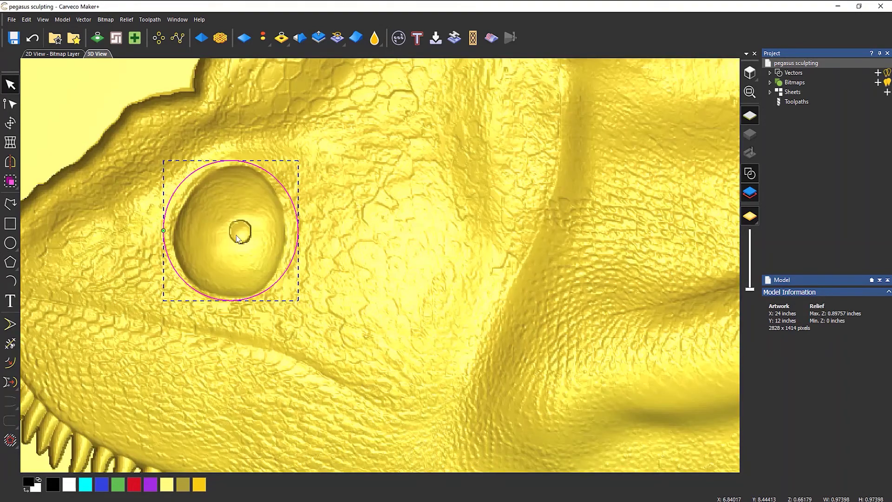
left_click(52, 54)
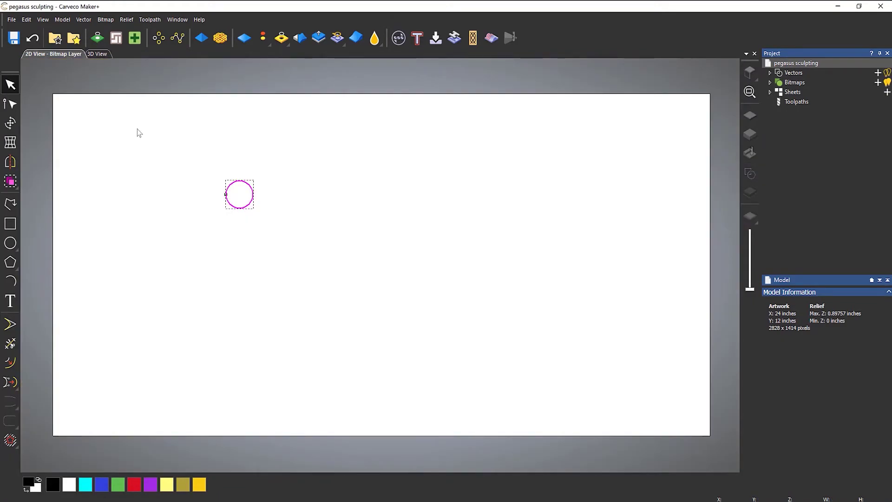
scroll(232, 216, "up", 8)
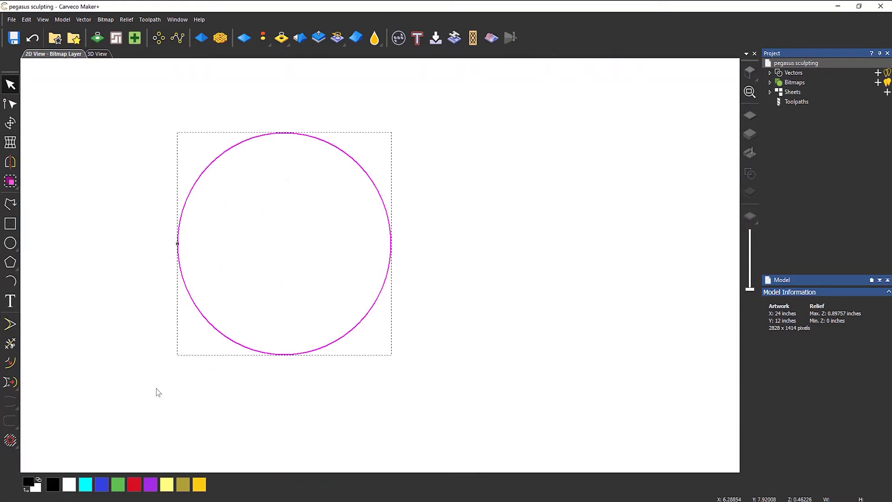
left_click(139, 485)
left_click(106, 20)
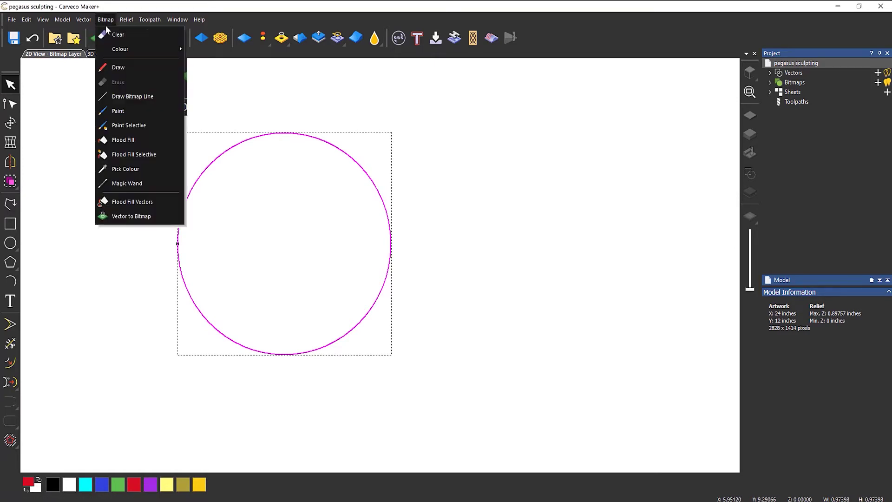
left_click(132, 202)
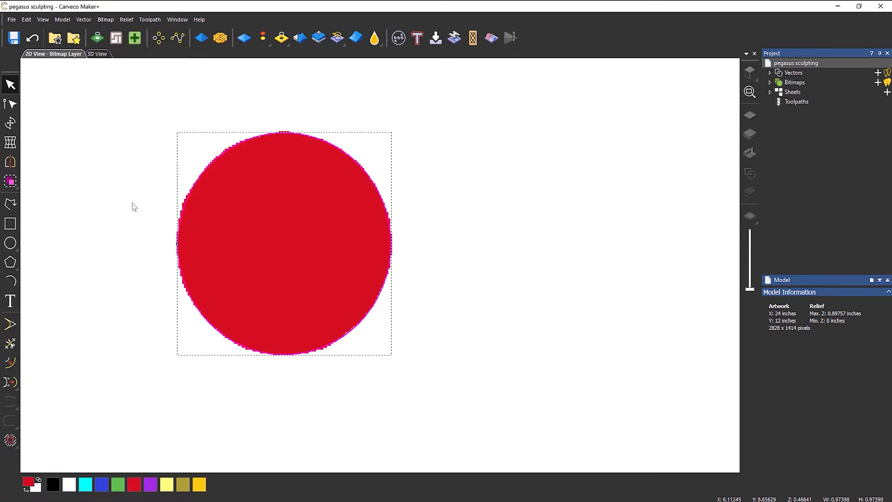
Display the bitmap colours on the 3D relief and hide the vectors to inspect the red area over the eye
left_click(97, 54)
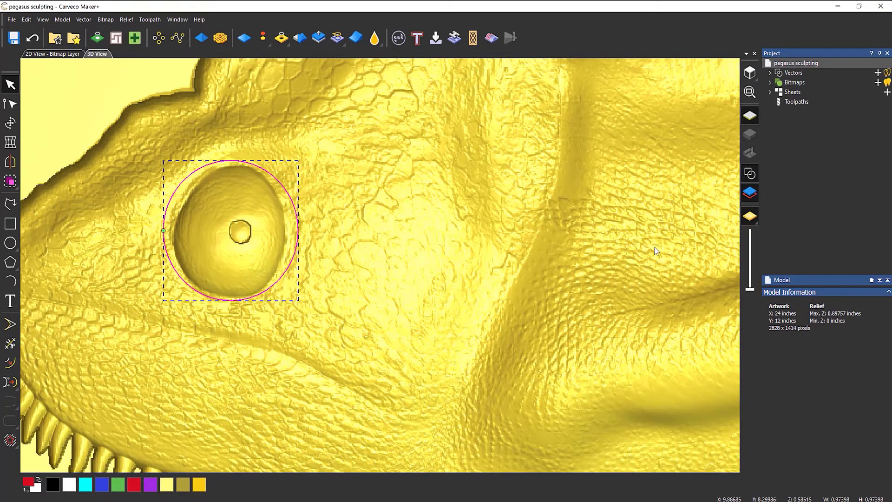
mouse_move(758, 219)
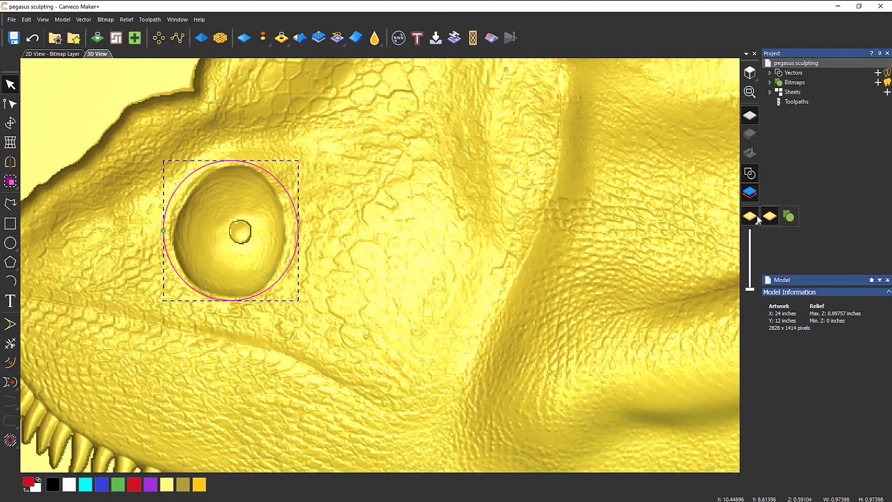
left_click(789, 216)
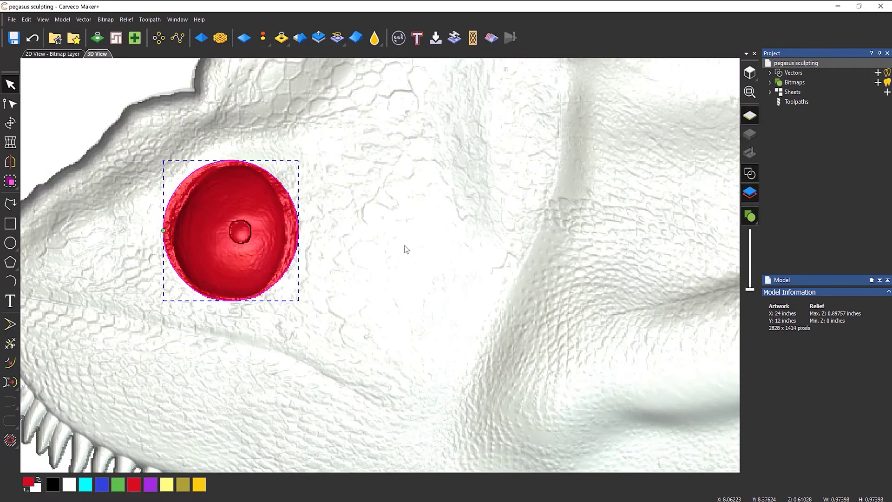
scroll(405, 248, "down", 5)
left_click_drag(601, 343, 564, 331)
left_click(750, 174)
scroll(338, 242, "up", 4)
scroll(346, 232, "up", 5)
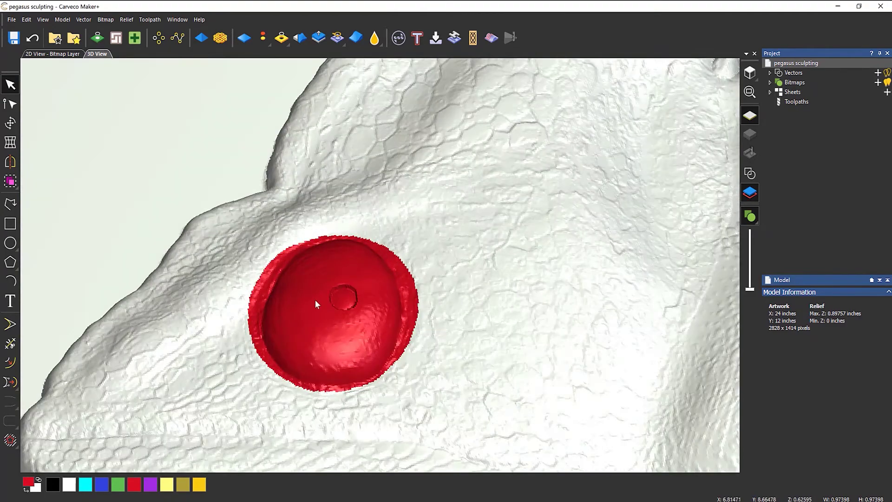
scroll(354, 386, "down", 1)
scroll(346, 397, "up", 2)
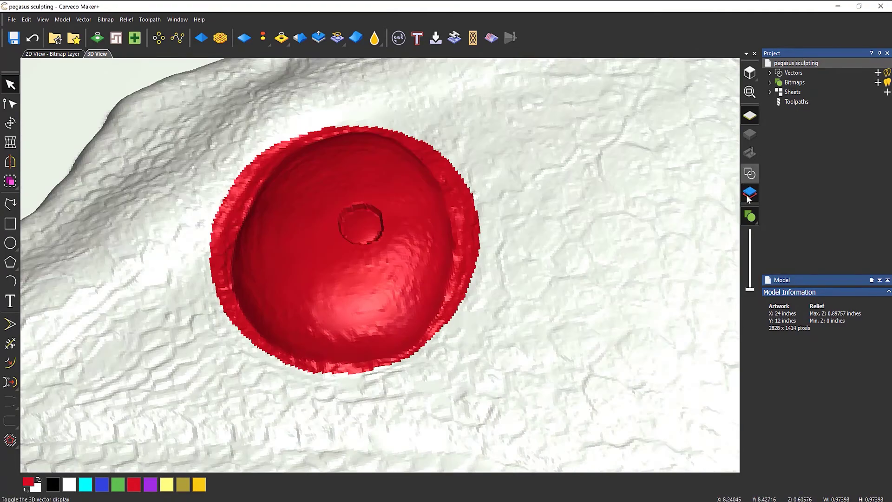
Switch the relief back to its gold material display and activate the Smooth tool
left_click(750, 216)
left_click(770, 216)
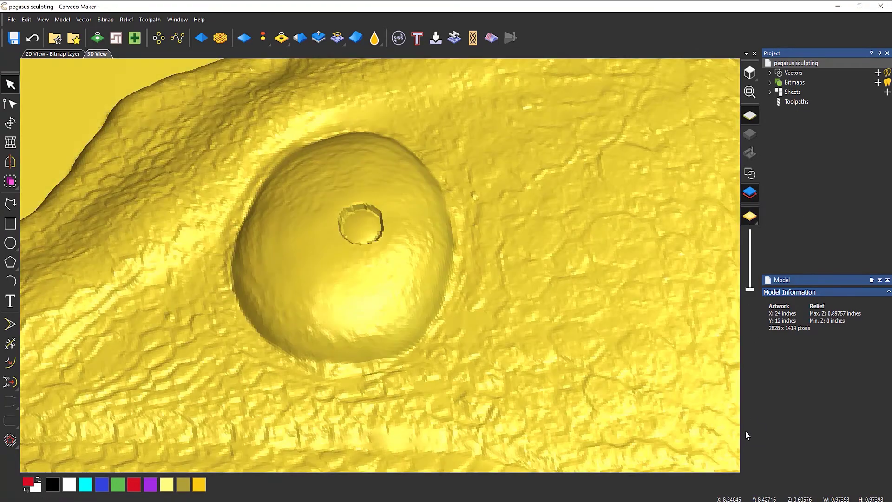
left_click(375, 38)
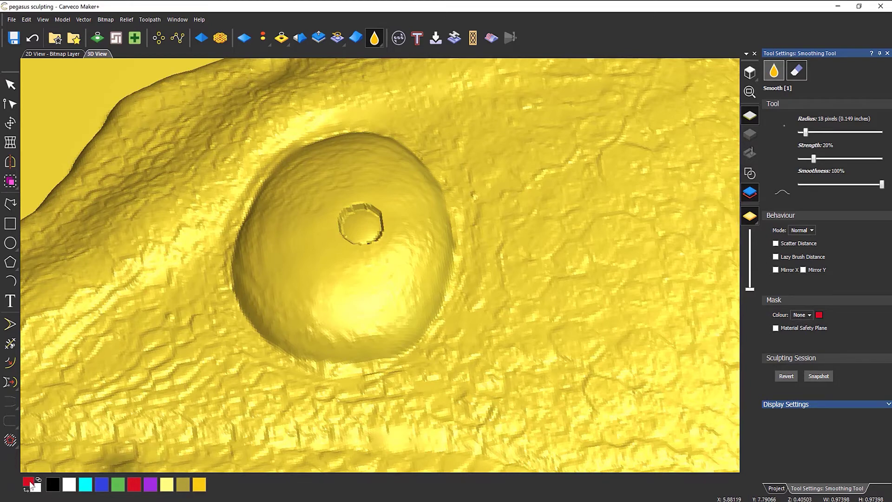
Set the Smooth tool's colour mask to Under Colour, its radius to 30 pixels and its strength to 83%
left_click(810, 315)
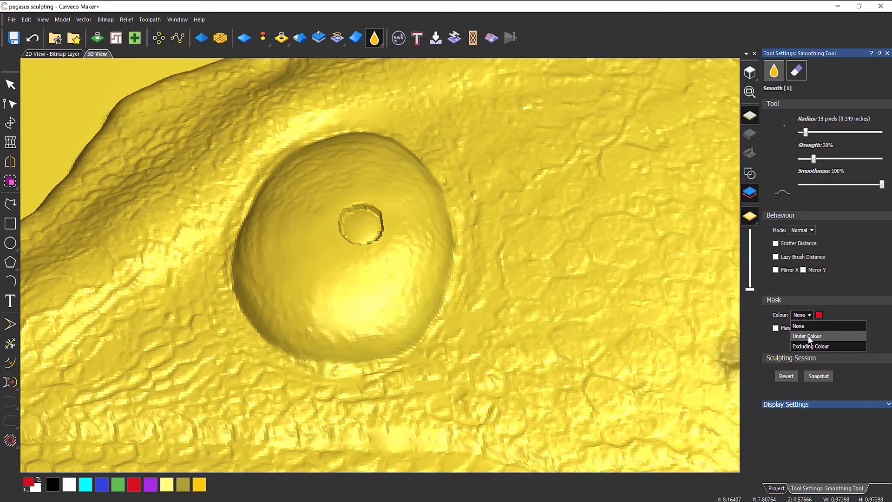
left_click(810, 336)
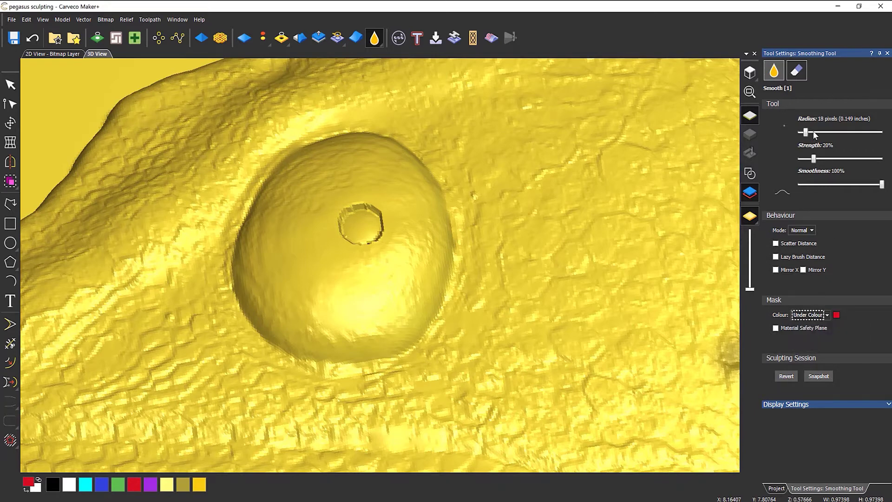
mouse_move(807, 134)
left_mouse_down()
mouse_move(839, 133)
mouse_move(813, 134)
left_mouse_up()
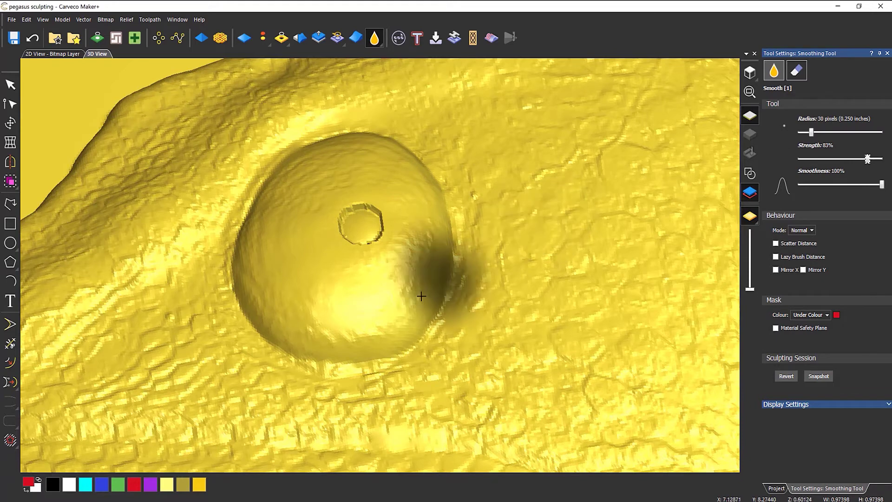
Smooth across the chameleon's eye and brush the skin behind it with the Under Colour mask, and undo the smoothing
mouse_move(421, 296)
left_mouse_down()
mouse_move(384, 265)
mouse_move(360, 289)
mouse_move(382, 223)
left_mouse_up()
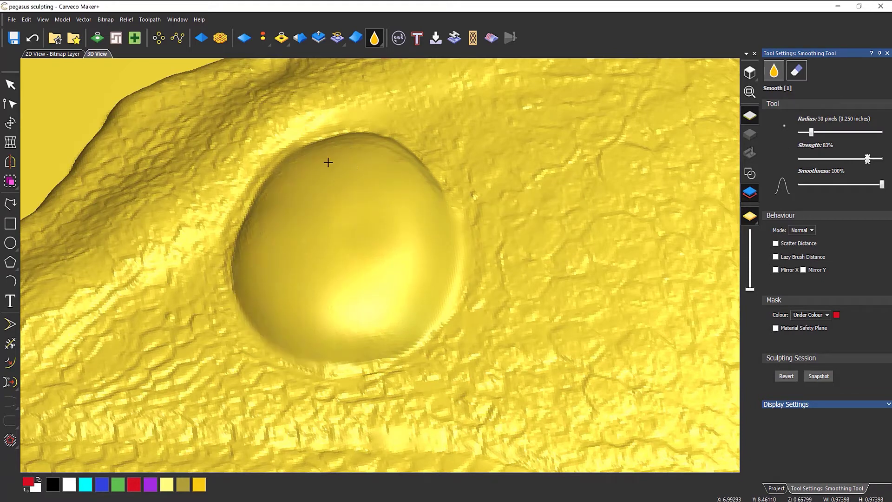
mouse_move(328, 162)
left_mouse_down()
mouse_move(278, 209)
mouse_move(161, 249)
mouse_move(263, 388)
mouse_move(424, 167)
mouse_move(269, 133)
left_mouse_up()
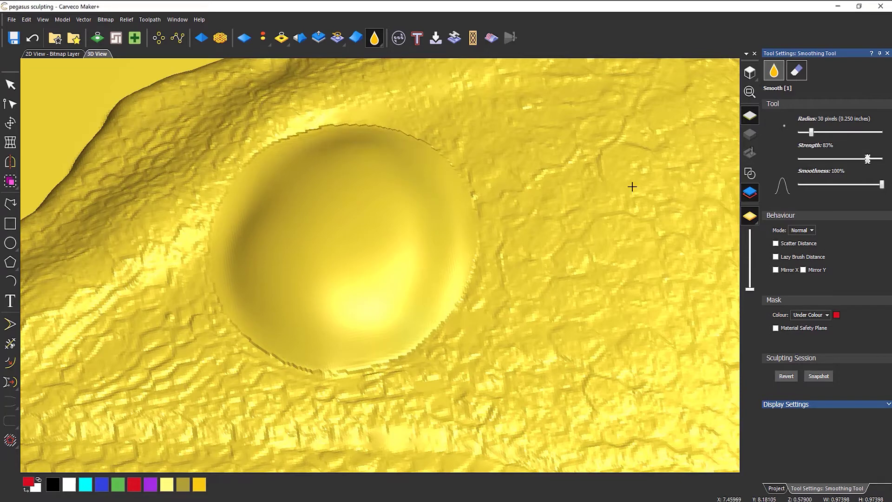
left_click_drag(660, 284, 655, 344)
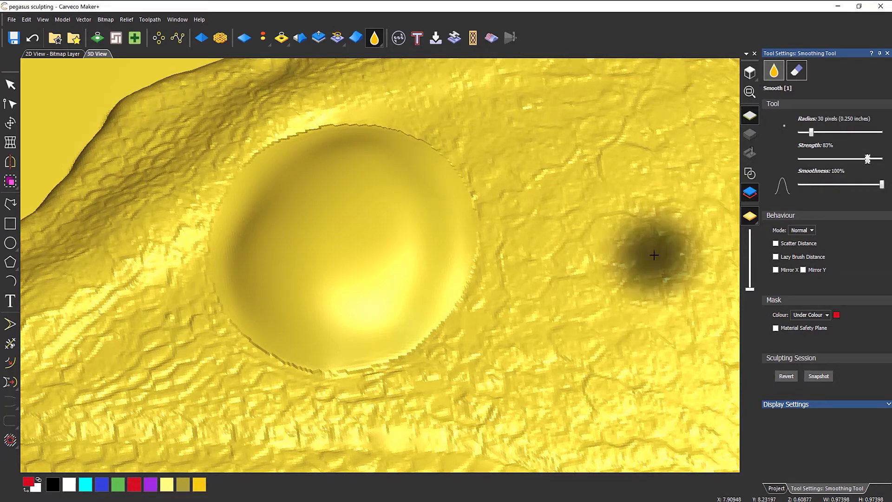
left_click(33, 39)
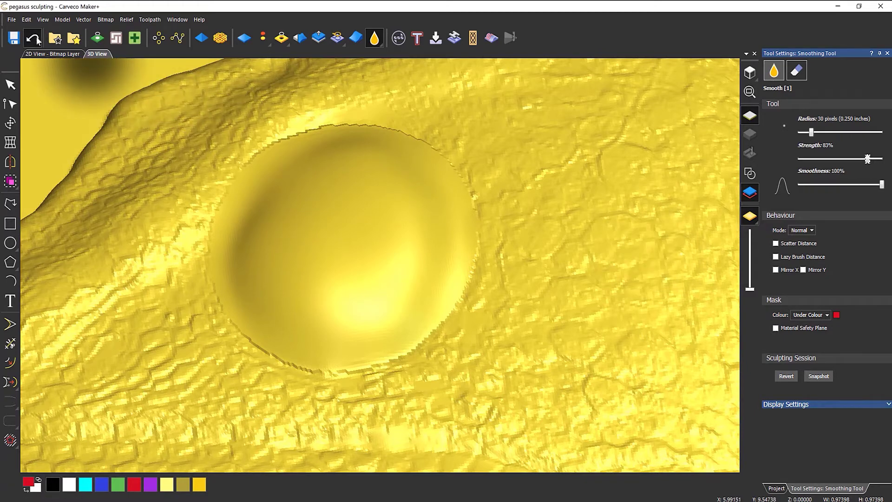
Switch the colour mask to Excluding Colour, smooth the skin all around the eye, and undo the smoothing
left_click(818, 317)
left_click(812, 345)
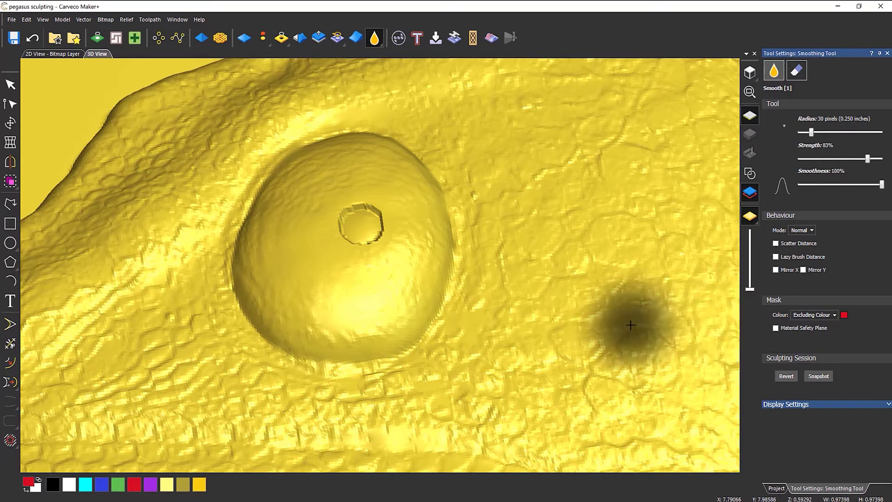
mouse_move(635, 283)
left_mouse_down()
mouse_move(657, 181)
mouse_move(691, 332)
mouse_move(615, 253)
mouse_move(487, 251)
mouse_move(408, 147)
mouse_move(298, 171)
left_mouse_up()
mouse_move(239, 283)
left_mouse_down()
mouse_move(237, 175)
mouse_move(209, 319)
mouse_move(347, 406)
mouse_move(494, 317)
mouse_move(468, 384)
mouse_move(202, 355)
mouse_move(152, 171)
mouse_move(385, 76)
mouse_move(482, 95)
left_mouse_up()
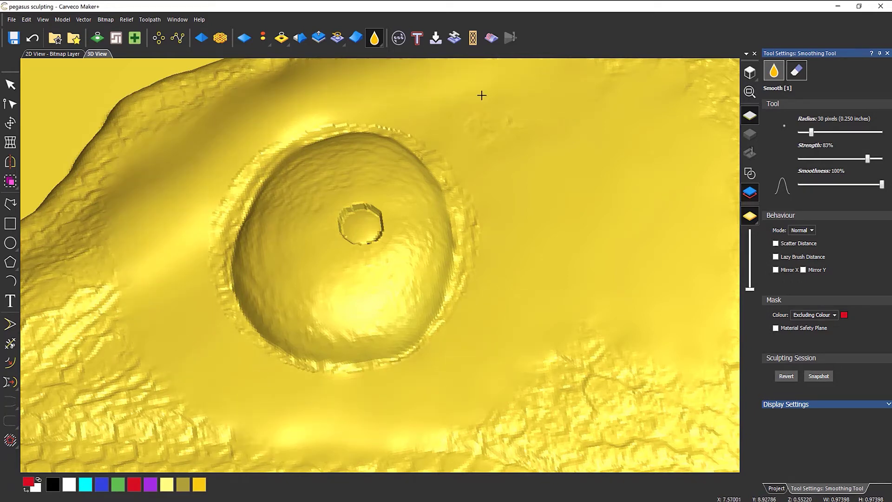
scroll(498, 256, "down", 5)
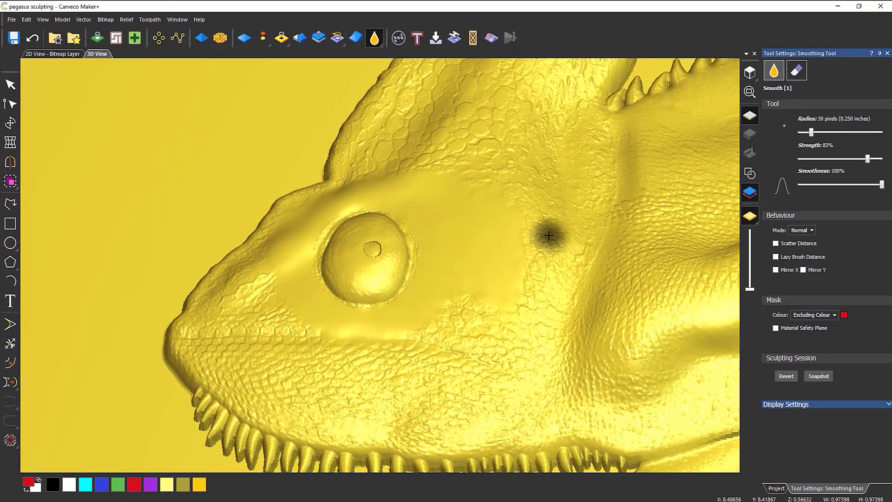
left_click(33, 39)
Set the colour mask to None and smooth the belly's lower edge between the front and back legs
left_click(821, 315)
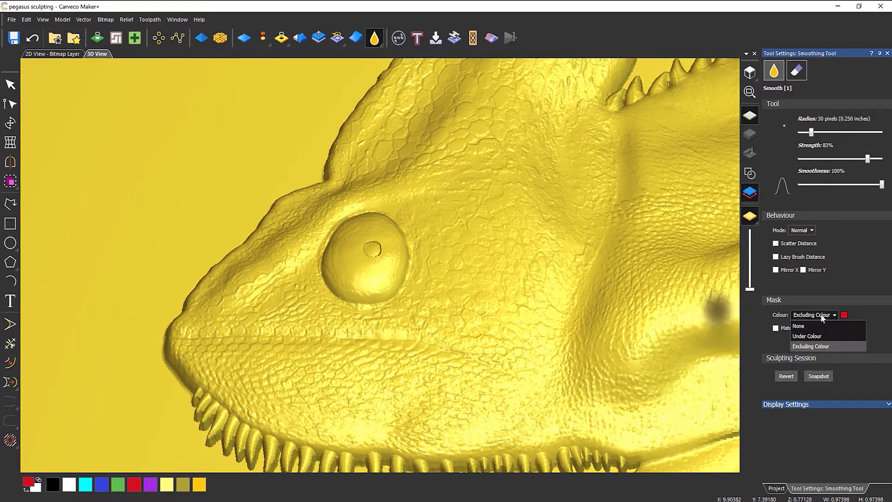
left_click(816, 327)
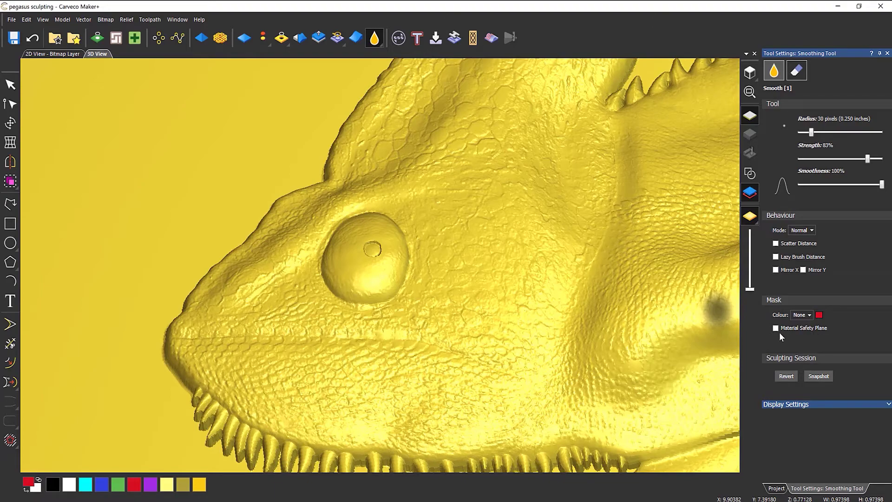
scroll(596, 348, "down", 4)
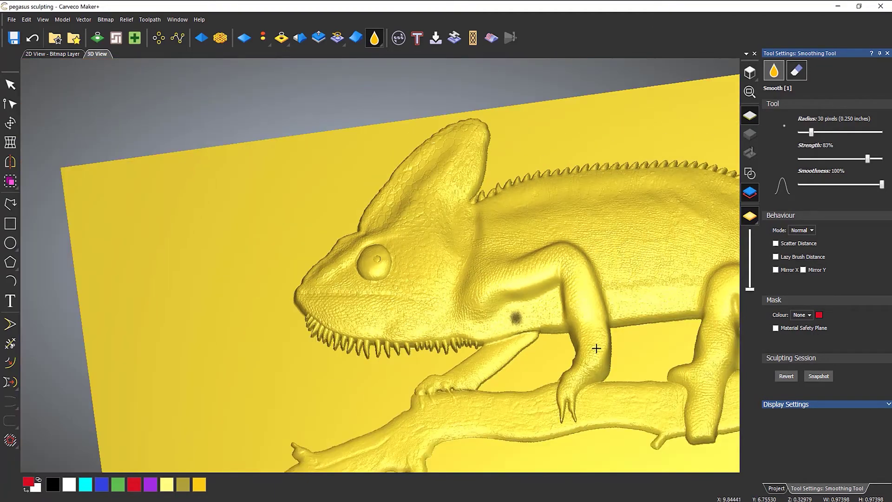
scroll(669, 309, "up", 6)
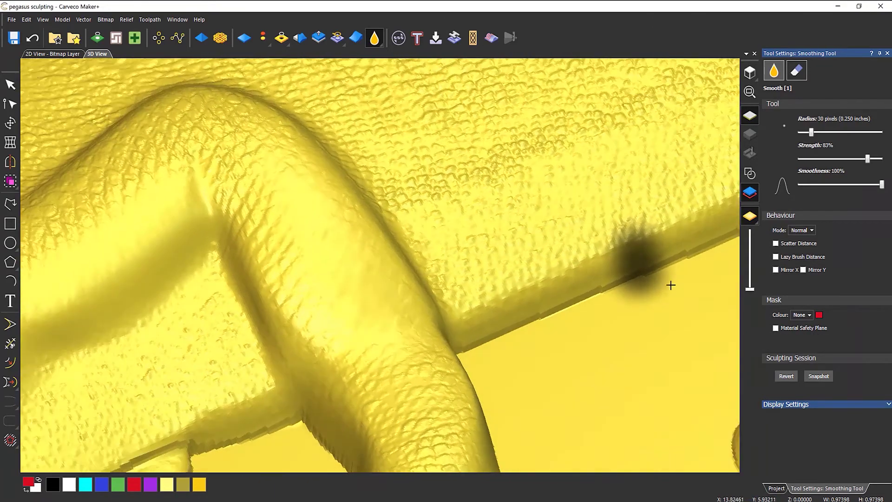
scroll(671, 285, "down", 3)
mouse_move(450, 267)
middle_mouse_down()
mouse_move(451, 224)
mouse_move(482, 238)
middle_mouse_up()
scroll(646, 272, "up", 3)
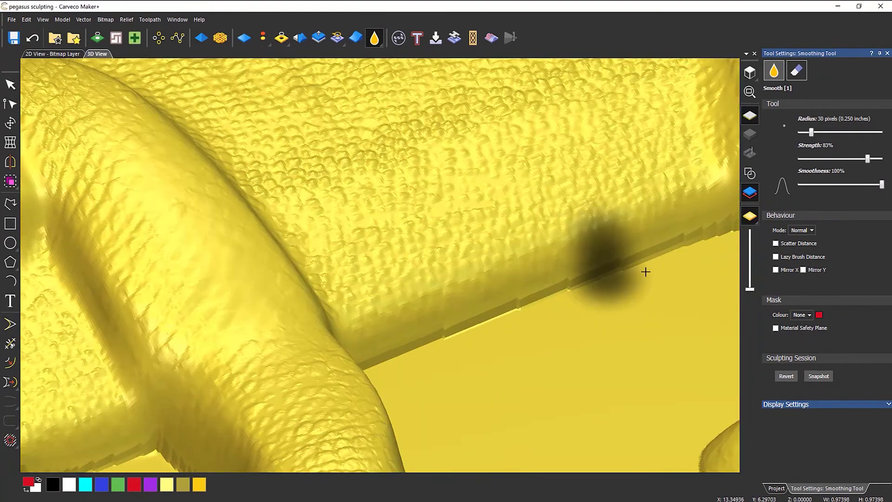
mouse_move(646, 271)
left_mouse_down()
mouse_move(506, 319)
mouse_move(583, 311)
mouse_move(409, 364)
mouse_move(712, 267)
mouse_move(679, 249)
mouse_move(477, 340)
mouse_move(363, 375)
mouse_move(464, 347)
left_mouse_up()
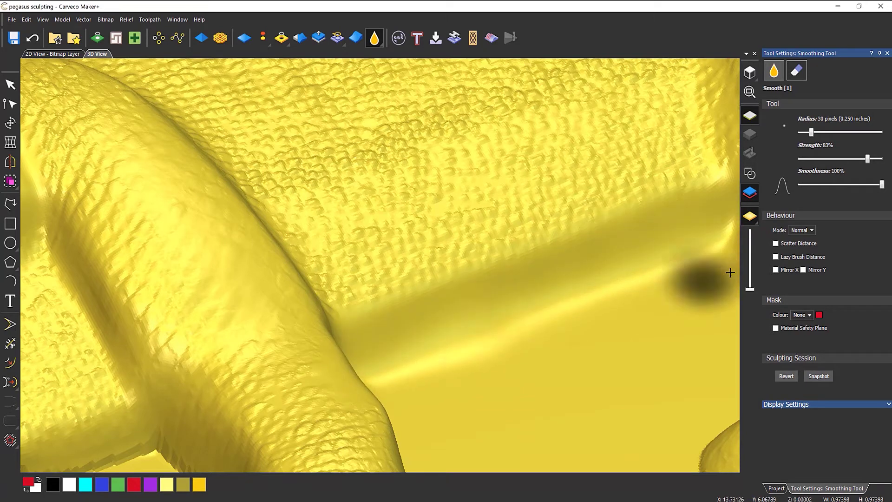
Hide the relief's background plane to inspect the smoothed belly edge and undo that smoothing
left_click(750, 117)
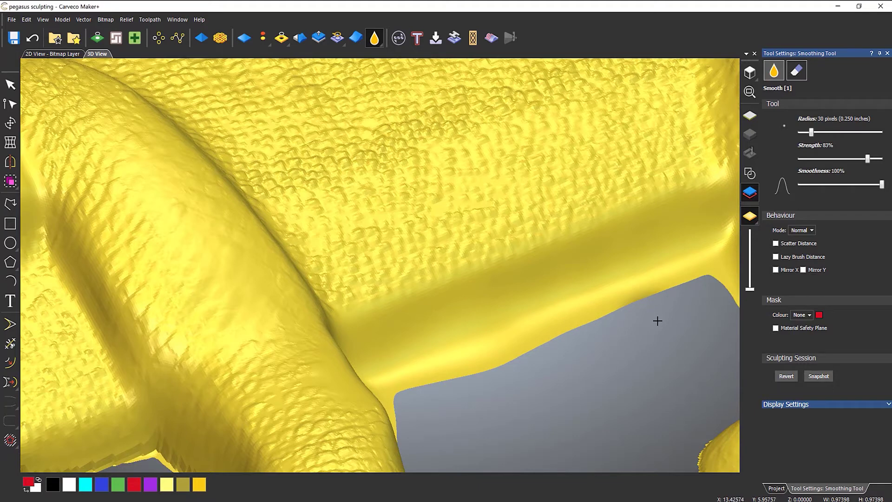
left_click(29, 41)
Enable the Material Safety Plane at 0.01 inches, smooth the belly's lower edge between the legs, and undo the smoothing
left_click(776, 330)
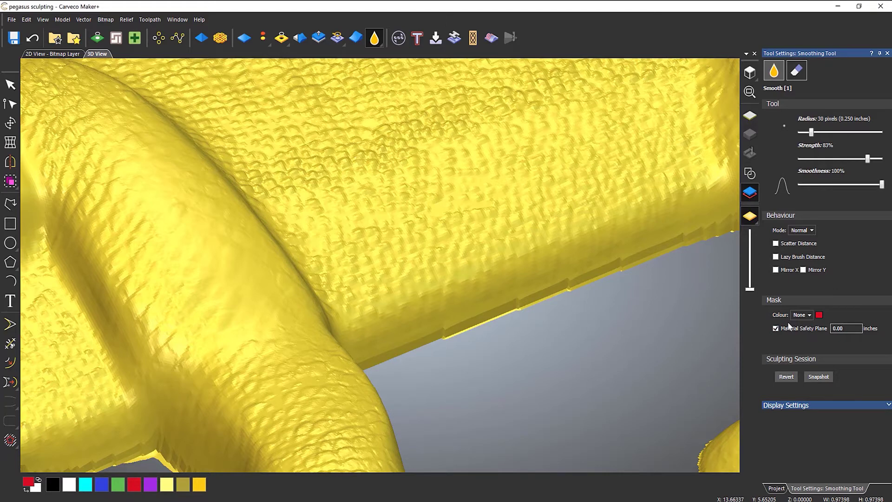
key("BackSpace")
type("1")
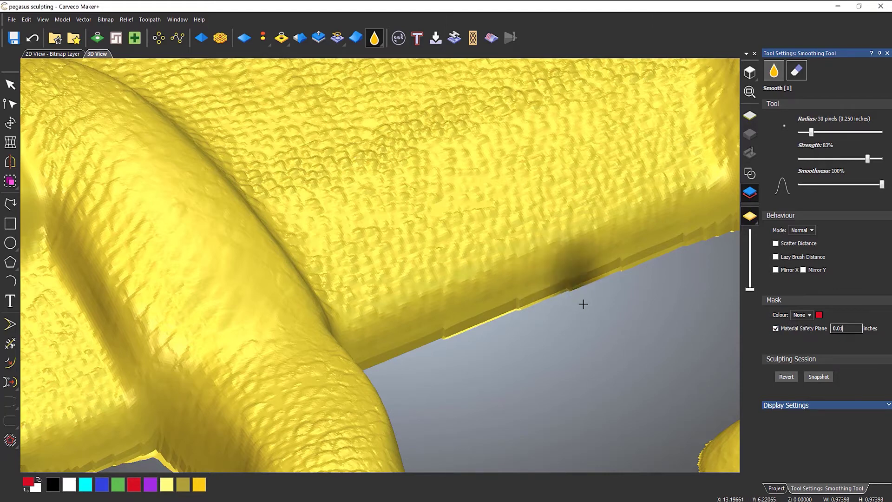
mouse_move(591, 291)
left_mouse_down()
mouse_move(404, 356)
mouse_move(703, 243)
mouse_move(387, 362)
mouse_move(463, 347)
left_mouse_up()
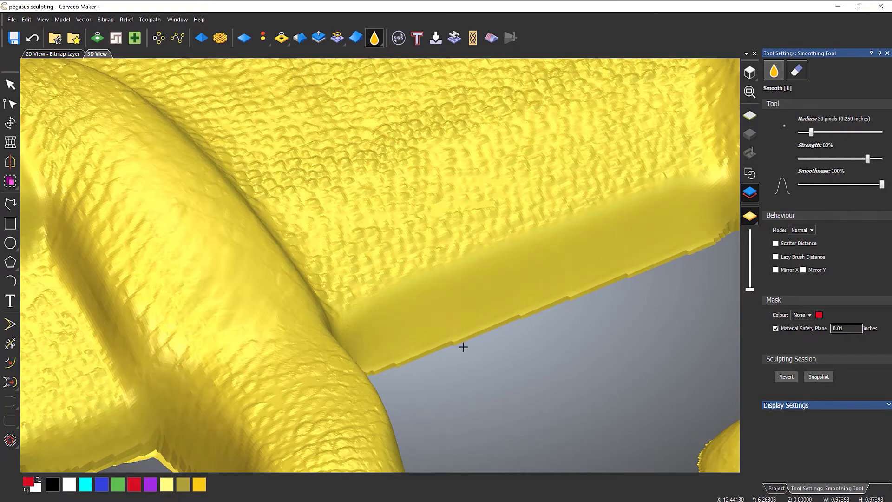
mouse_move(685, 266)
left_mouse_down()
mouse_move(725, 230)
mouse_move(376, 371)
left_mouse_up()
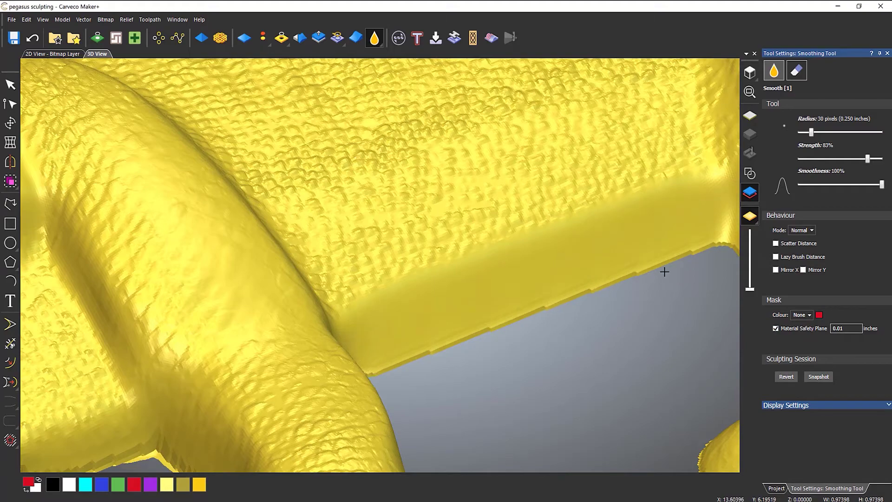
left_click_drag(575, 295, 543, 305)
mouse_move(543, 304)
middle_mouse_down()
mouse_move(643, 251)
mouse_move(591, 270)
middle_mouse_up()
mouse_move(460, 295)
middle_mouse_down()
mouse_move(360, 277)
mouse_move(360, 251)
middle_mouse_up()
mouse_move(494, 305)
middle_mouse_down()
mouse_move(404, 395)
mouse_move(395, 388)
middle_mouse_up()
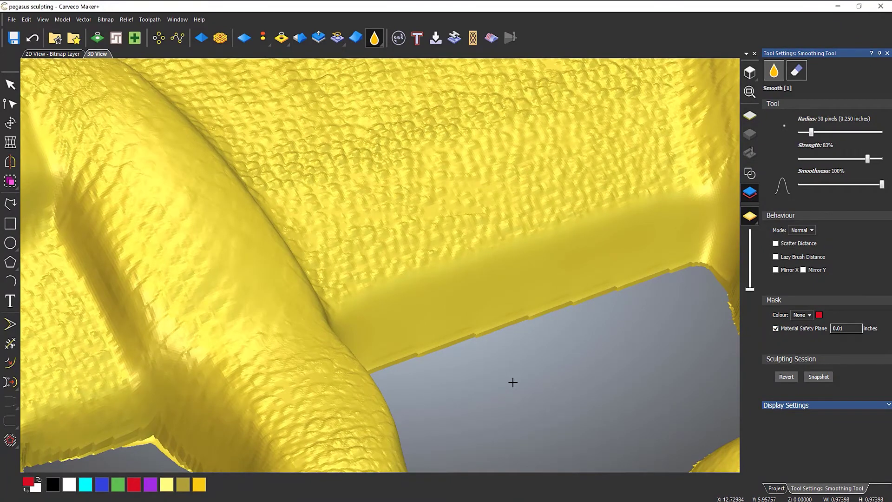
left_click(32, 37)
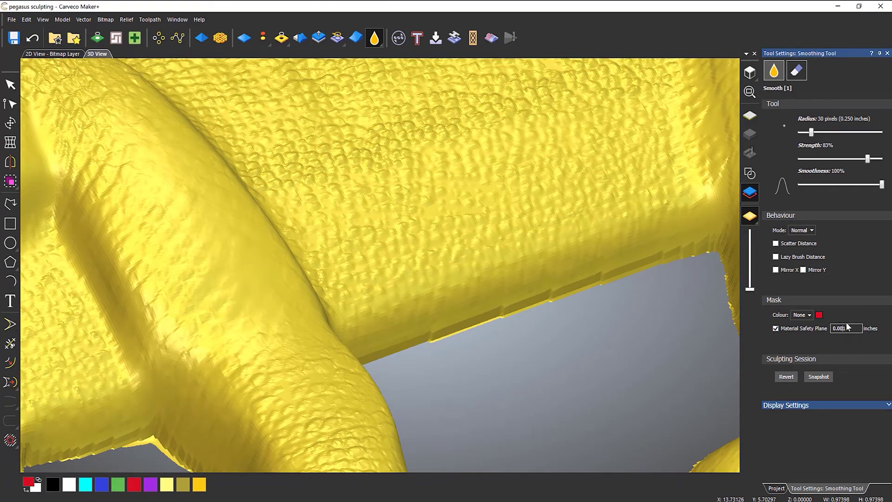
Smooth the belly edge with the Material Safety Plane at 0.001 inches and undo the smoothing
mouse_move(646, 232)
left_mouse_down()
mouse_move(534, 294)
mouse_move(353, 346)
left_mouse_up()
mouse_move(530, 312)
left_mouse_down()
mouse_move(711, 269)
mouse_move(605, 292)
left_mouse_up()
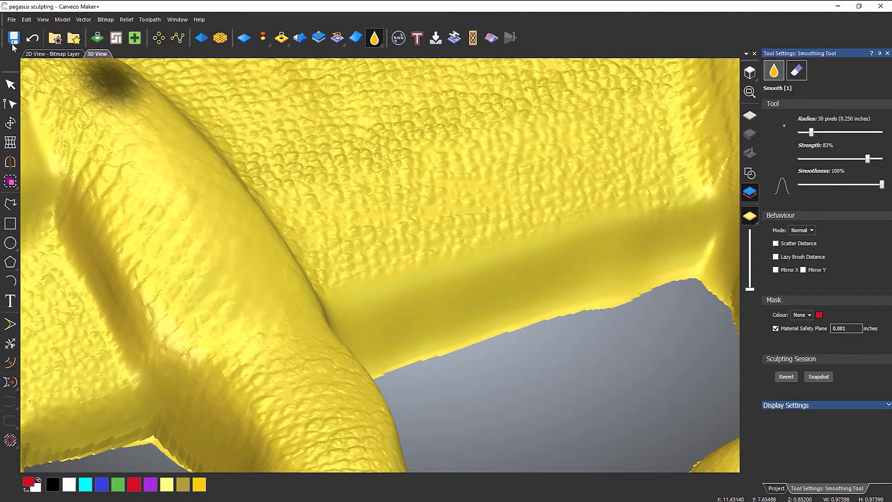
left_click(32, 38)
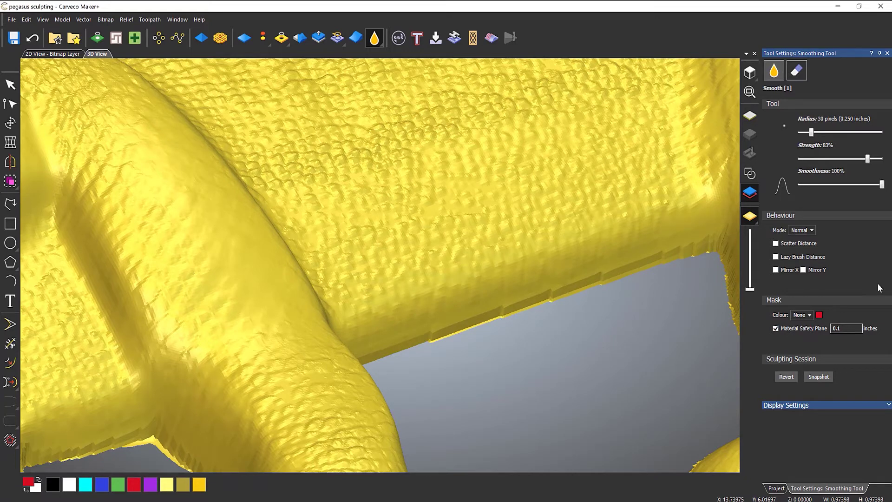
Smooth the belly edge with the Material Safety Plane at 0.1 inches and undo the smoothing
mouse_move(722, 294)
left_mouse_down()
mouse_move(693, 260)
mouse_move(607, 265)
mouse_move(376, 323)
mouse_move(522, 310)
left_mouse_up()
left_click_drag(665, 278, 649, 258)
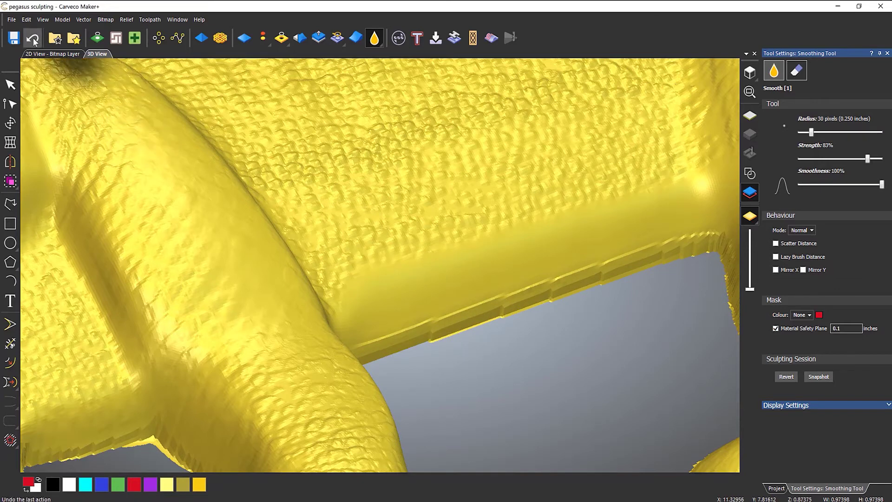
key("ctrl+z")
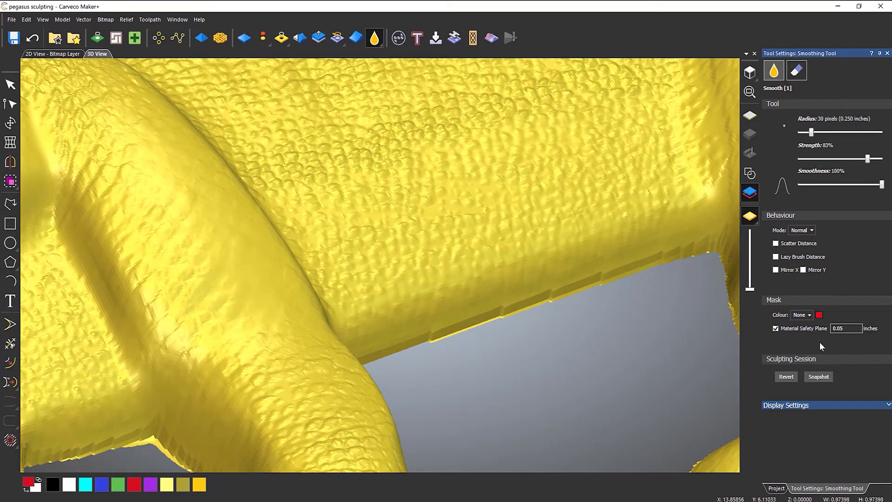
Compare smoothing the belly edge with the Material Safety Plane at 0.05 inches and at 0.025 inches
mouse_move(572, 293)
left_mouse_down()
mouse_move(474, 306)
mouse_move(379, 344)
left_mouse_up()
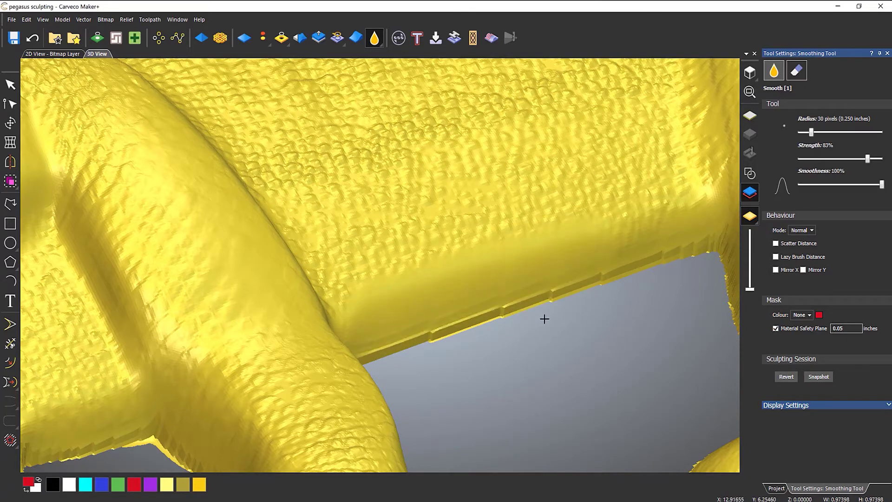
mouse_move(695, 263)
left_mouse_down()
mouse_move(674, 261)
mouse_move(389, 345)
left_mouse_up()
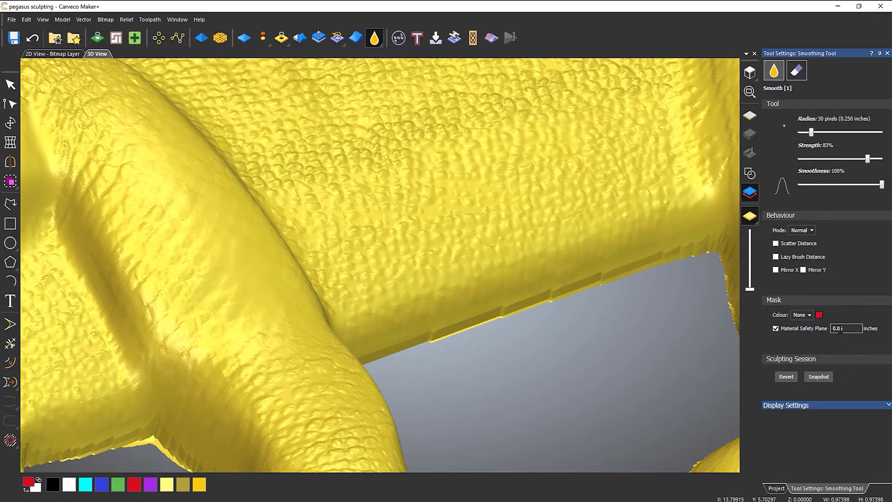
mouse_move(683, 324)
left_mouse_down()
mouse_move(674, 273)
mouse_move(599, 279)
mouse_move(395, 350)
left_mouse_up()
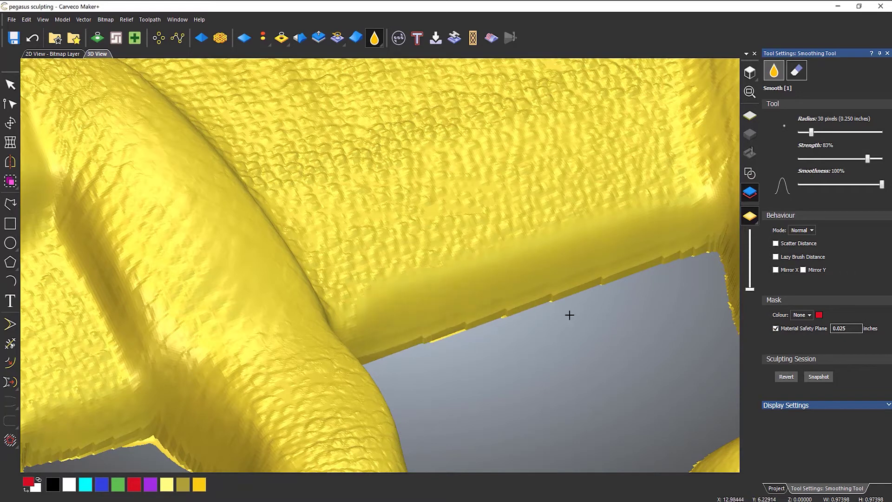
left_click_drag(698, 280, 699, 272)
left_click_drag(708, 238, 707, 239)
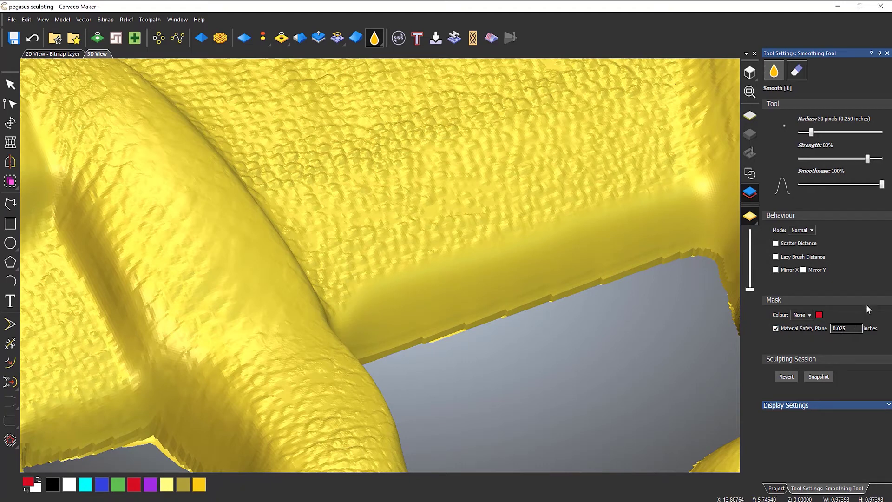
Smooth the belly edge and the adjoining back-leg edge with the Material Safety Plane at 0.005 inches and inspect the result
mouse_move(685, 285)
left_mouse_down()
mouse_move(394, 368)
mouse_move(701, 269)
mouse_move(549, 295)
mouse_move(384, 351)
mouse_move(701, 277)
mouse_move(732, 329)
mouse_move(739, 371)
mouse_move(725, 435)
left_mouse_up()
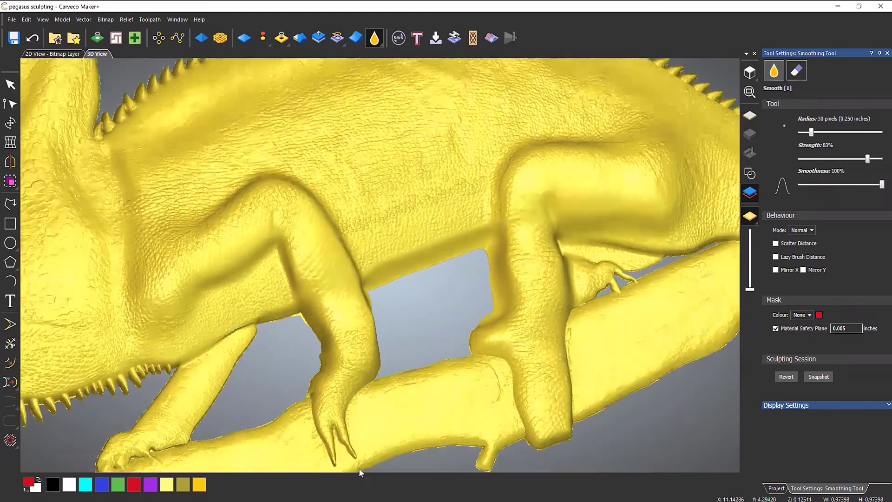
middle_click_drag(358, 468, 358, 348)
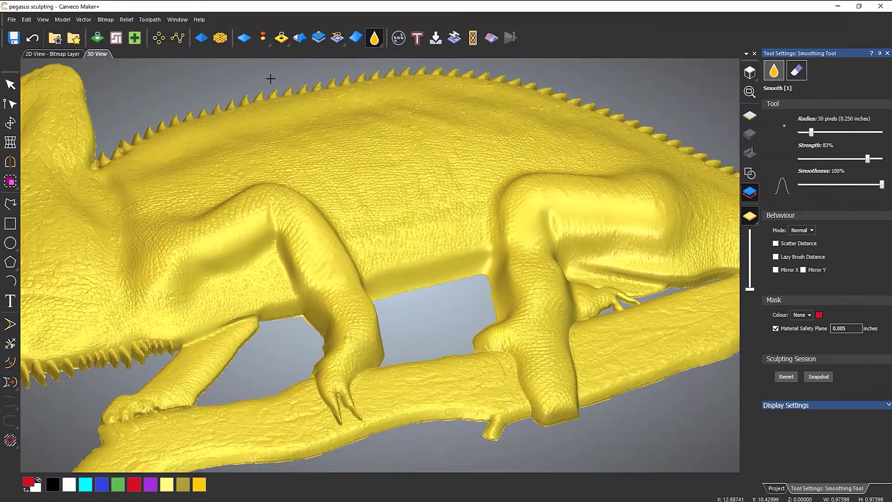
Undo the last smoothing of the belly and leg edges and turn off the Material Safety Plane
left_click(28, 43)
left_click(27, 43)
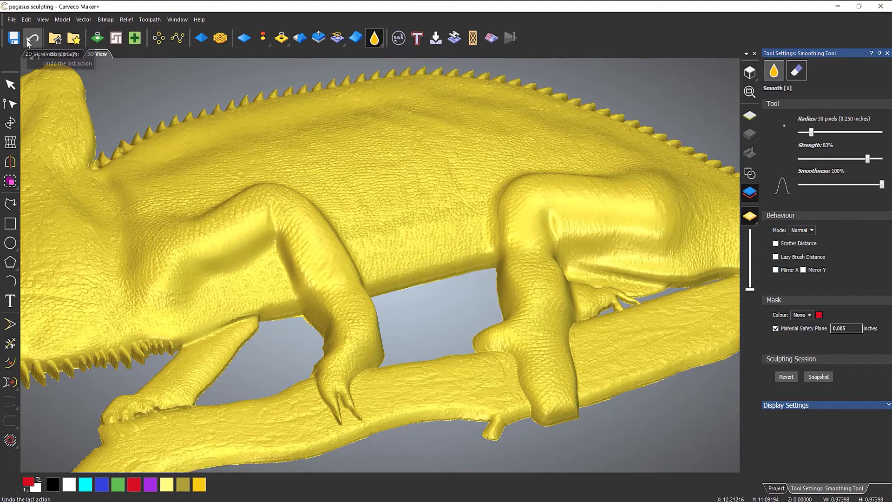
left_click(776, 328)
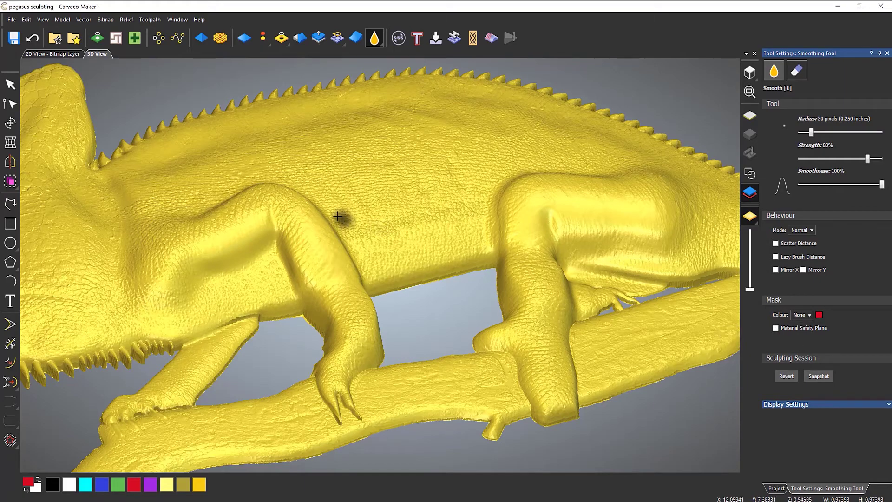
Smooth a band across the middle of the chameleon's body with the 30-pixel brush
scroll(316, 260, "down", 5)
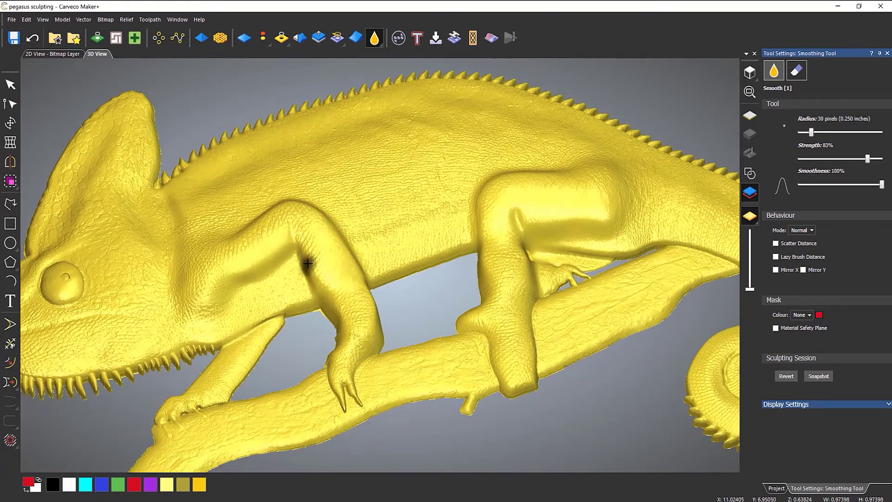
scroll(313, 262, "down", 2)
scroll(363, 280, "up", 4)
scroll(457, 279, "down", 2)
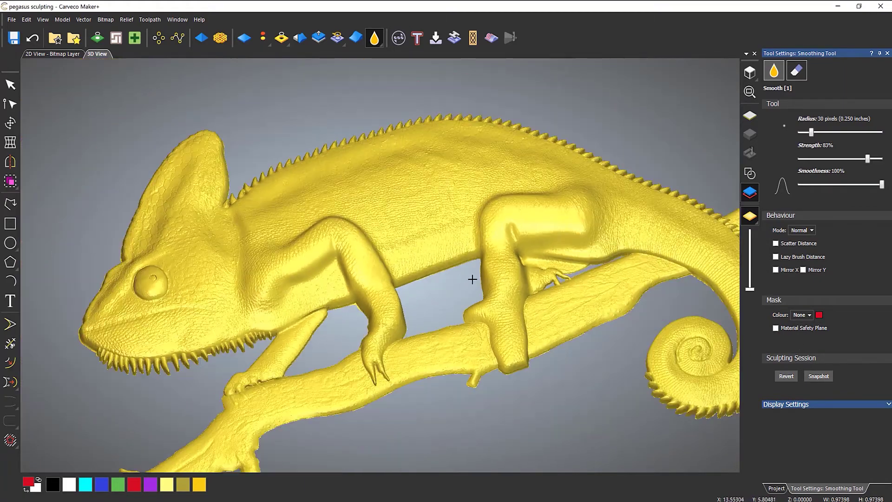
scroll(492, 271, "up", 2)
middle_click_drag(551, 276, 499, 290)
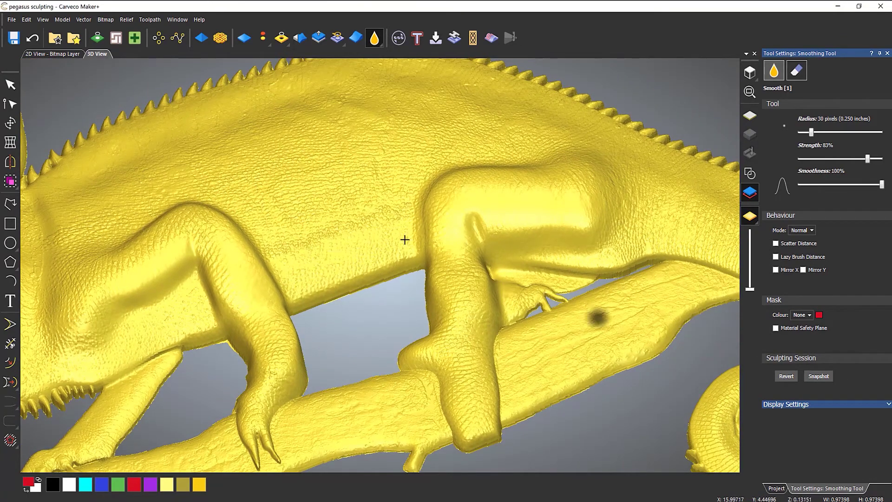
scroll(401, 241, "down", 3)
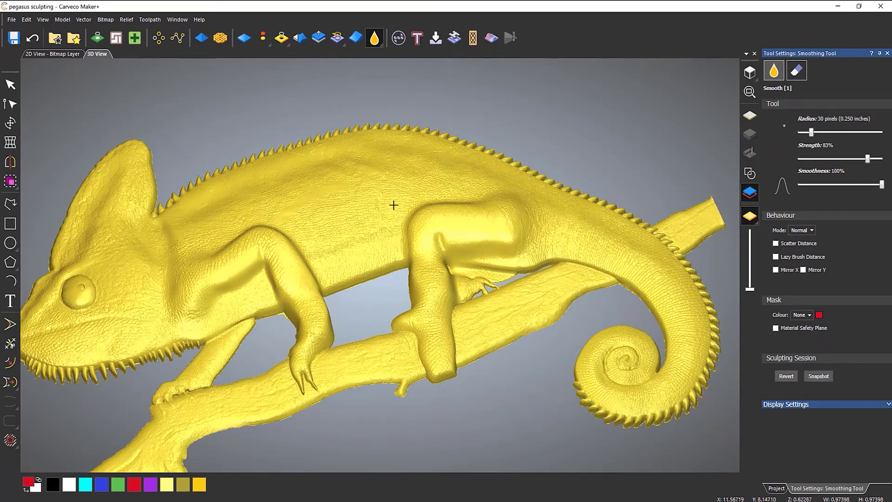
left_click_drag(392, 205, 288, 205)
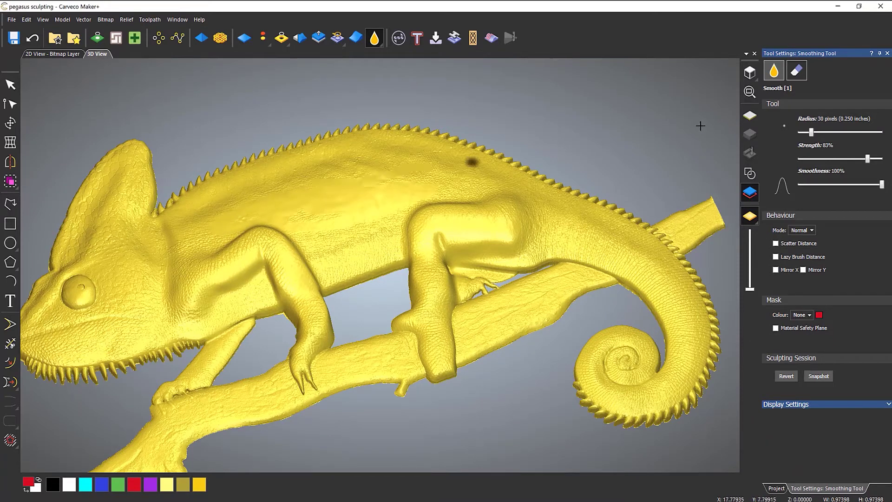
Smooth the chameleon's body, tail base, branch and head with a 265-pixel brush radius at 100% strength
mouse_move(812, 132)
left_mouse_down()
mouse_move(860, 132)
mouse_move(882, 158)
mouse_move(864, 132)
left_mouse_up()
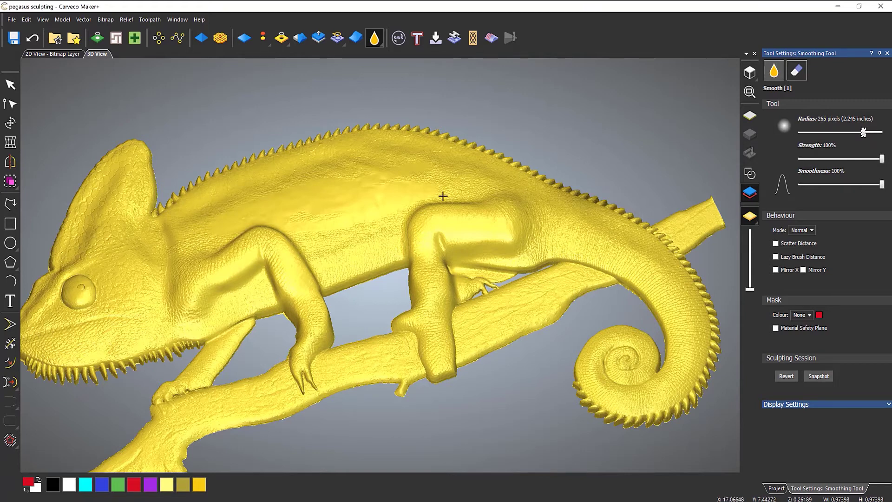
left_click_drag(440, 197, 443, 208)
mouse_move(642, 242)
left_mouse_down()
mouse_move(280, 171)
mouse_move(179, 205)
mouse_move(319, 214)
mouse_move(354, 251)
mouse_move(430, 210)
left_mouse_up()
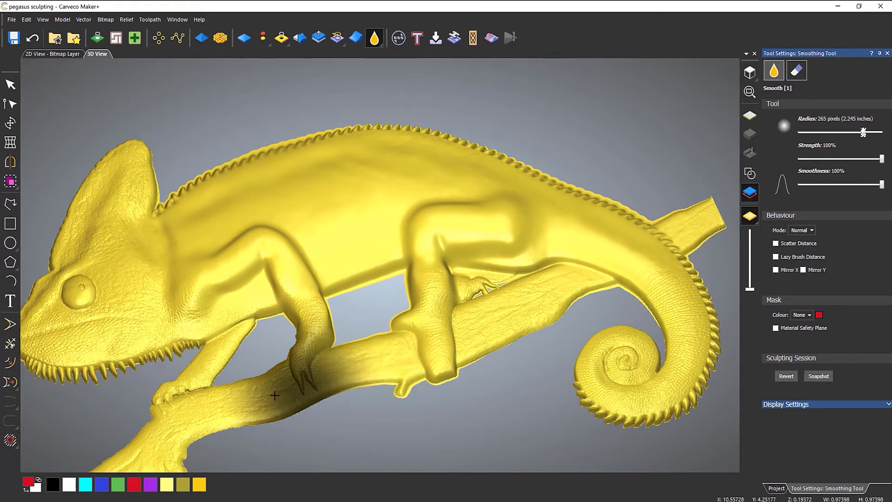
mouse_move(113, 309)
left_mouse_down()
mouse_move(121, 264)
mouse_move(110, 185)
left_mouse_up()
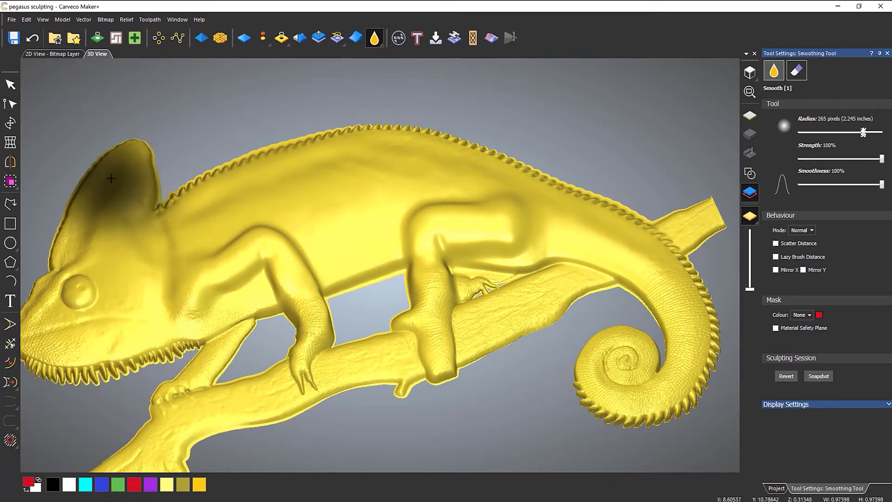
Undo the smoothing strokes one by one until the chameleon's original skin texture is restored
left_click(29, 38)
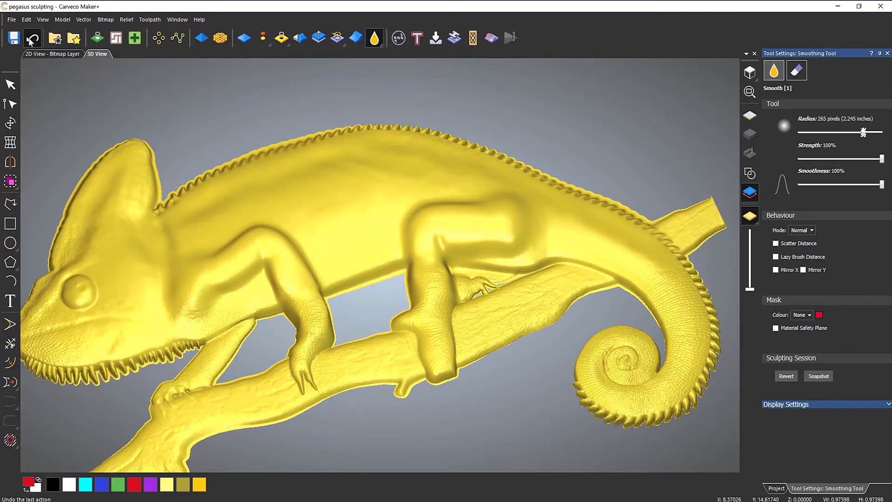
left_click(29, 39)
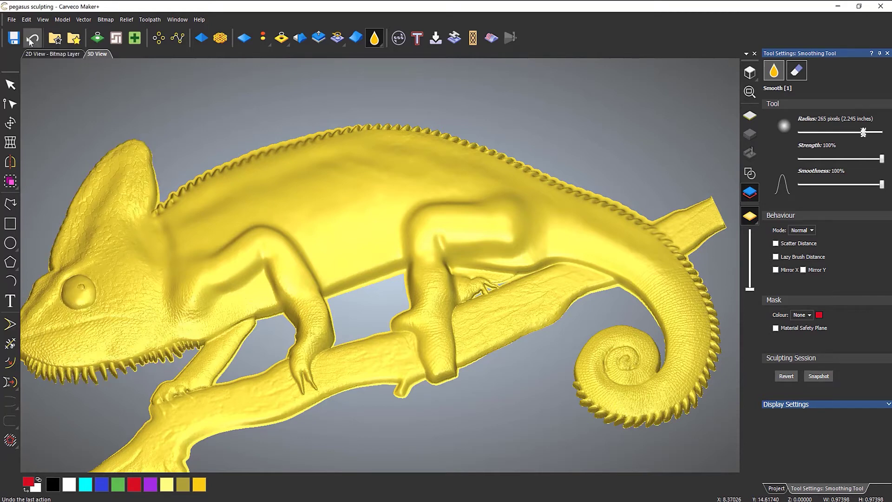
left_click(29, 40)
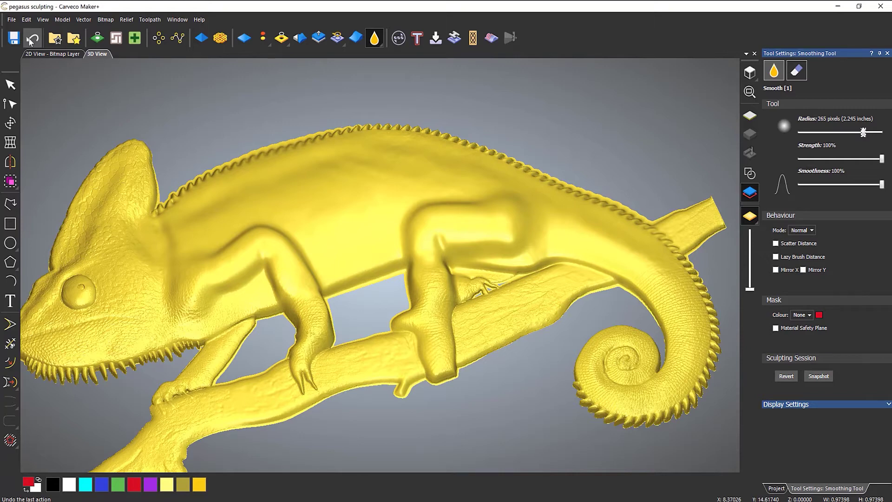
left_click(29, 39)
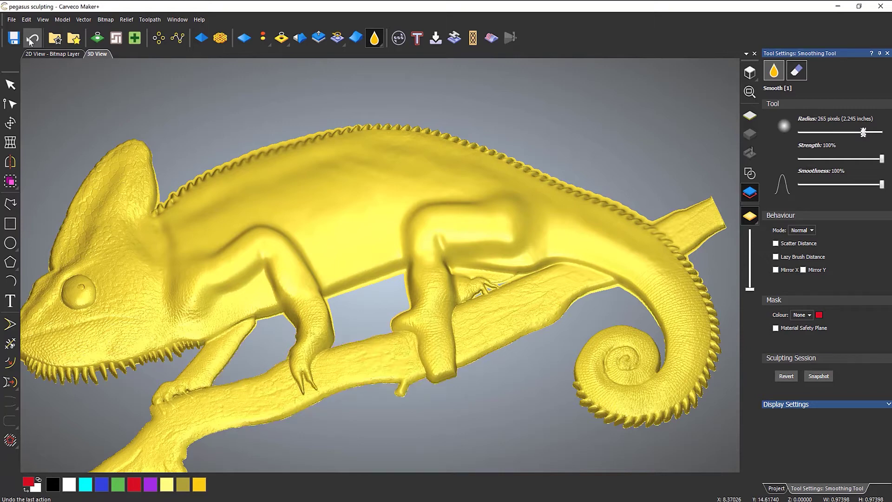
left_click(30, 39)
left_click(29, 39)
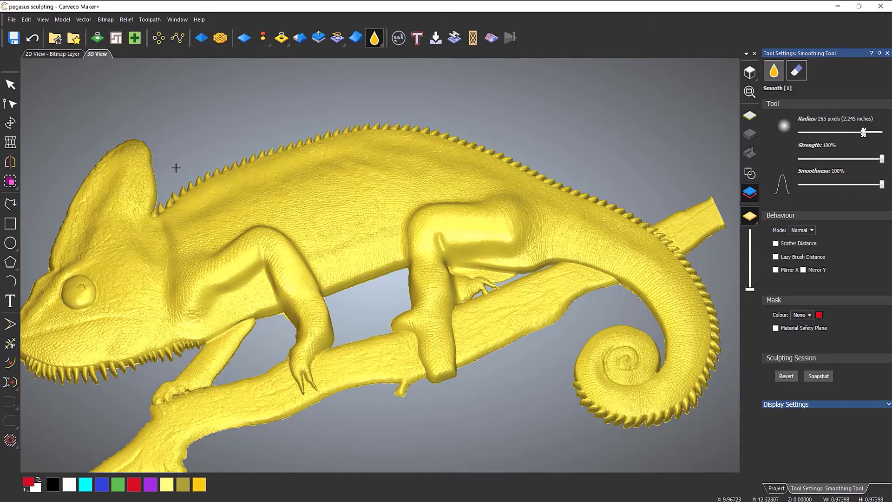
Smooth the whole chameleon and branch with a 312-pixel brush radius, then undo the last stroke and revert the sculpting session
mouse_move(863, 134)
left_mouse_down()
mouse_move(808, 133)
mouse_move(871, 133)
left_mouse_up()
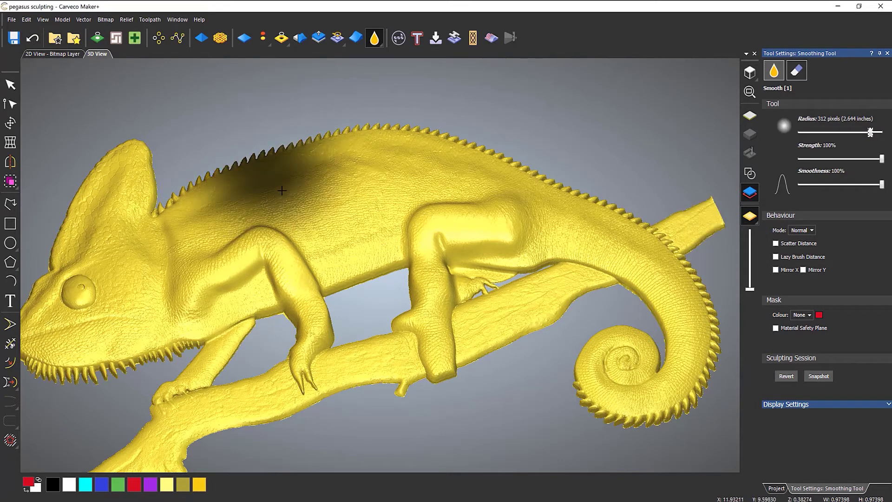
mouse_move(297, 219)
left_mouse_down()
mouse_move(498, 223)
mouse_move(593, 261)
left_mouse_up()
mouse_move(142, 298)
left_mouse_down()
mouse_move(116, 291)
mouse_move(186, 395)
mouse_move(241, 419)
mouse_move(547, 294)
mouse_move(679, 294)
mouse_move(651, 353)
mouse_move(674, 260)
mouse_move(183, 243)
mouse_move(38, 334)
mouse_move(189, 343)
mouse_move(673, 221)
left_mouse_up()
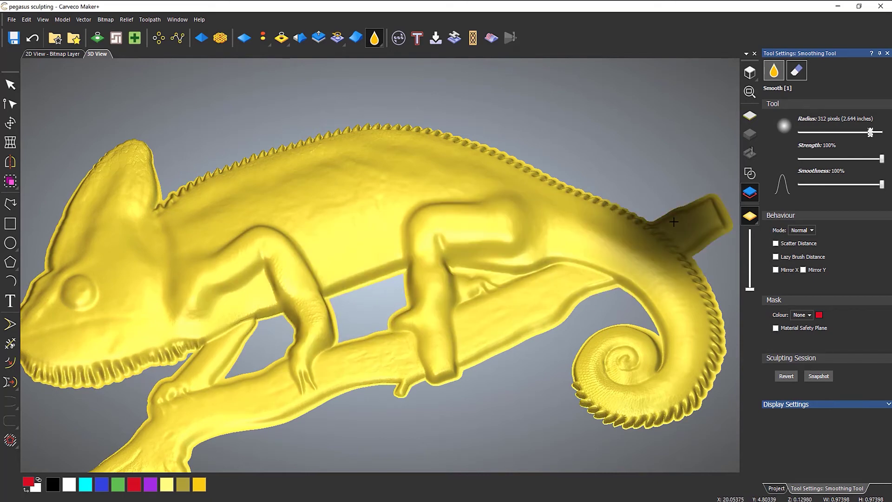
left_click_drag(673, 222, 673, 222)
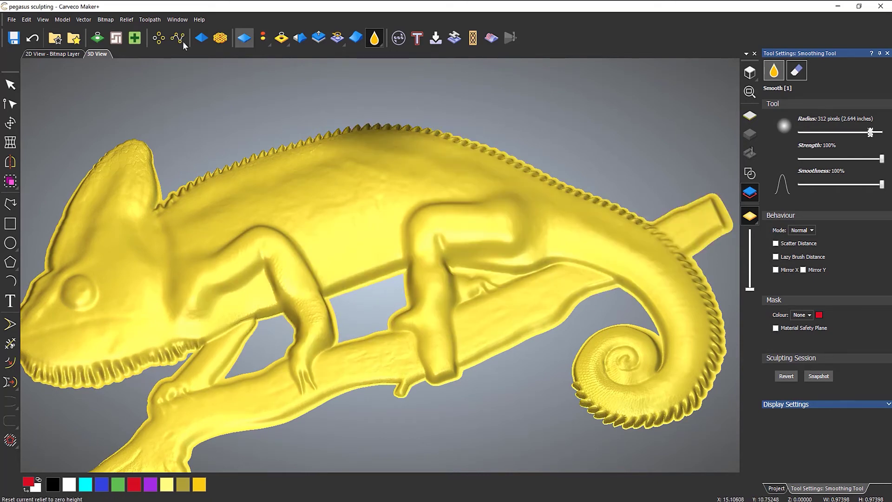
left_click(33, 41)
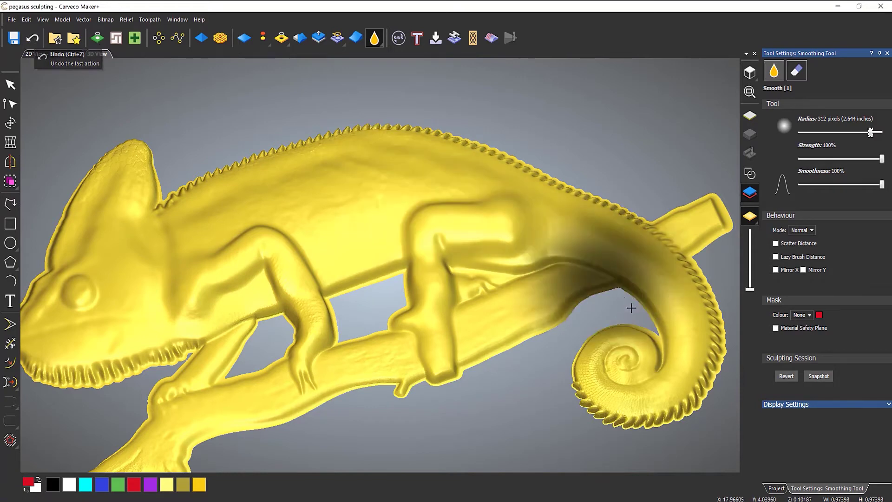
left_click(788, 377)
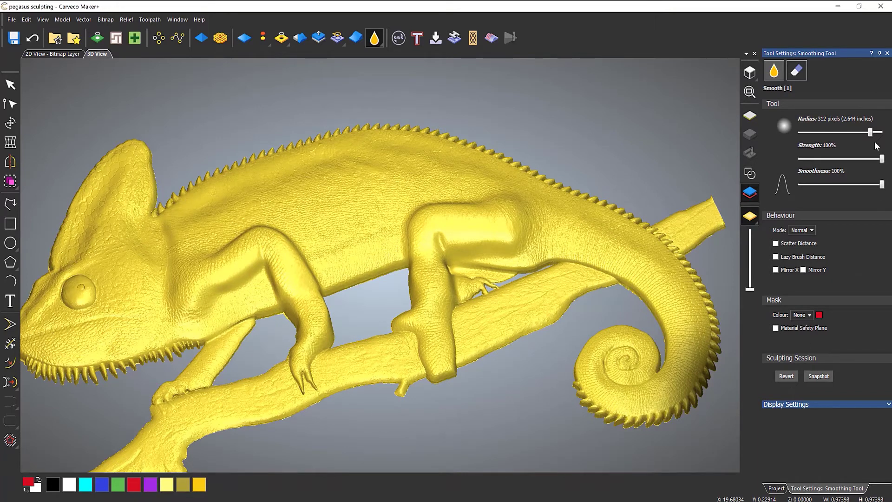
Lightly smooth the skin texture on the body between the legs with a 38-pixel brush radius at 10% strength
left_click_drag(870, 133, 804, 132)
mouse_move(879, 161)
left_mouse_down()
mouse_move(805, 160)
mouse_move(817, 134)
left_mouse_up()
scroll(320, 204, "up", 3)
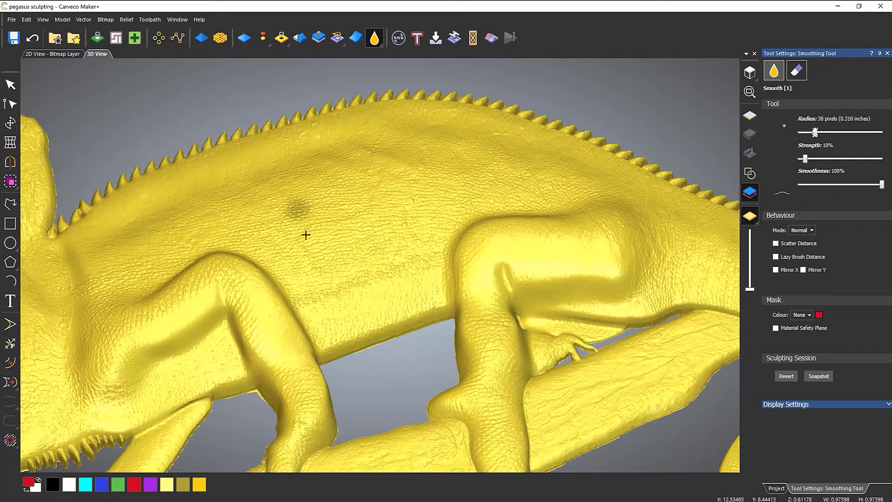
scroll(332, 285, "up", 2)
scroll(332, 285, "down", 2)
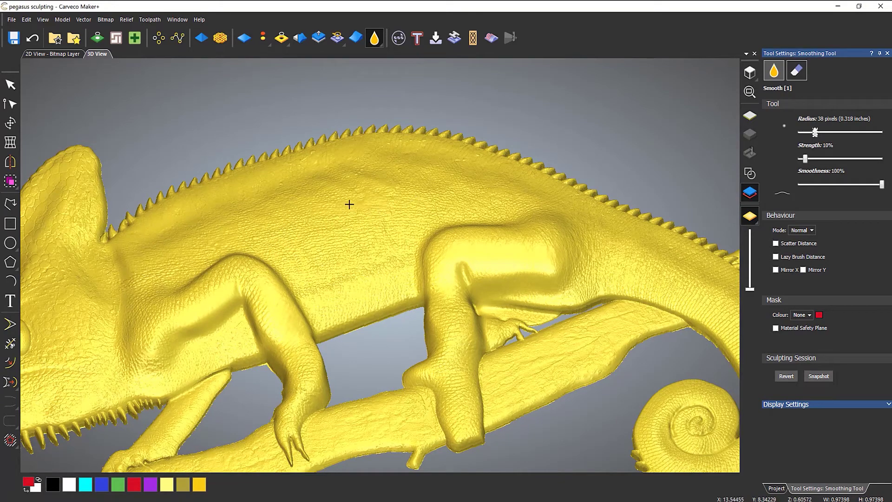
scroll(346, 201, "up", 3)
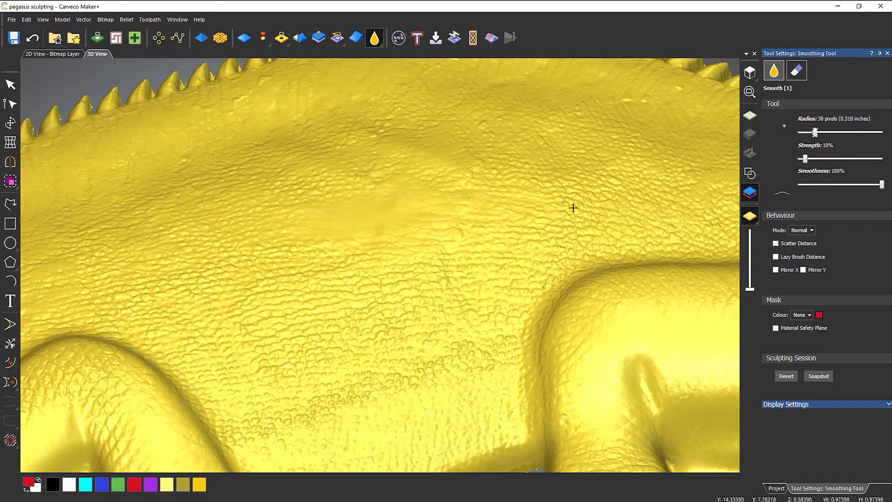
mouse_move(573, 208)
left_mouse_down()
mouse_move(640, 193)
mouse_move(538, 175)
mouse_move(399, 132)
mouse_move(383, 139)
left_mouse_up()
mouse_move(165, 221)
left_mouse_down()
mouse_move(138, 241)
mouse_move(124, 227)
mouse_move(136, 234)
left_mouse_up()
mouse_move(346, 313)
left_mouse_down()
mouse_move(274, 329)
mouse_move(82, 293)
mouse_move(137, 303)
mouse_move(502, 265)
mouse_move(481, 284)
left_mouse_up()
mouse_move(338, 384)
left_mouse_down()
mouse_move(323, 369)
mouse_move(248, 375)
left_mouse_up()
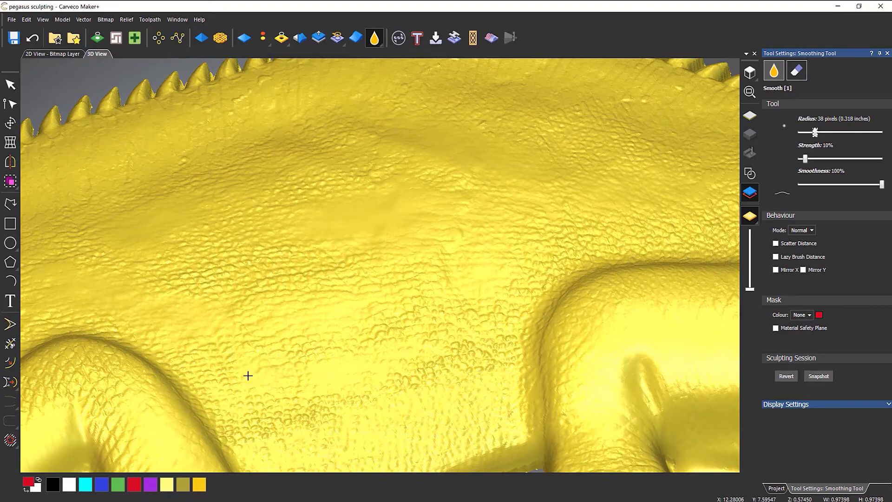
mouse_move(462, 387)
left_mouse_down()
mouse_move(500, 335)
mouse_move(516, 282)
left_mouse_up()
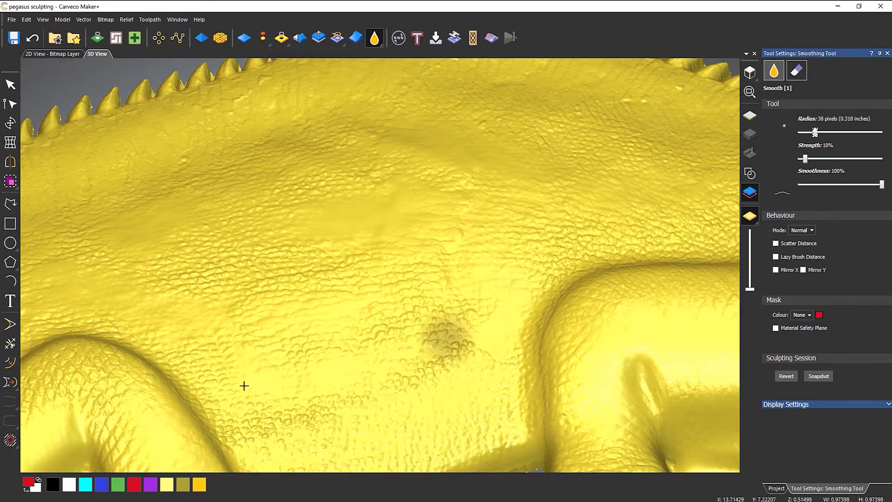
Set the smoothing brush radius to 303 pixels and its strength to 85%
scroll(246, 384, "down", 5)
mouse_move(369, 304)
middle_mouse_down()
mouse_move(319, 379)
mouse_move(344, 293)
mouse_move(354, 314)
middle_mouse_up()
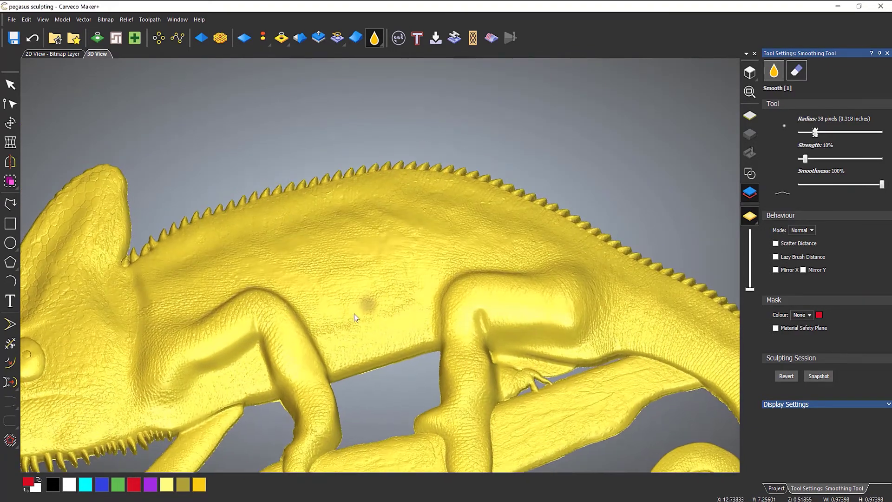
scroll(352, 320, "down", 5)
scroll(353, 325, "up", 5)
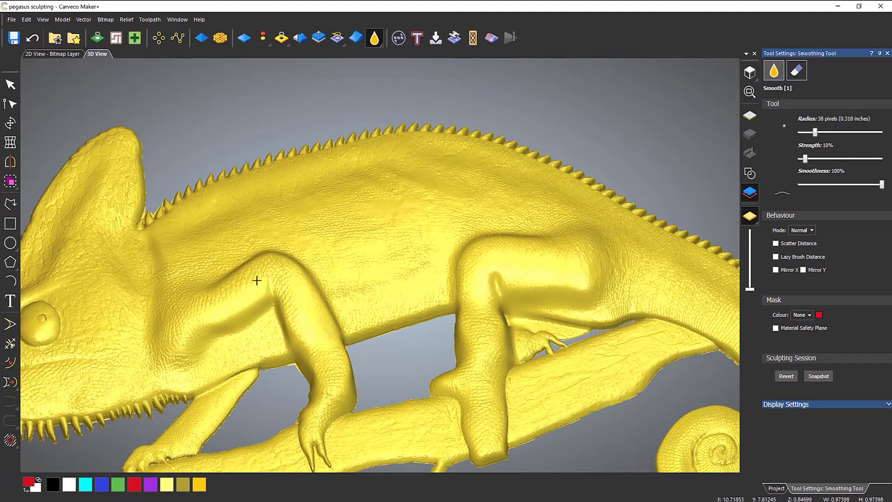
left_click_drag(816, 133, 870, 132)
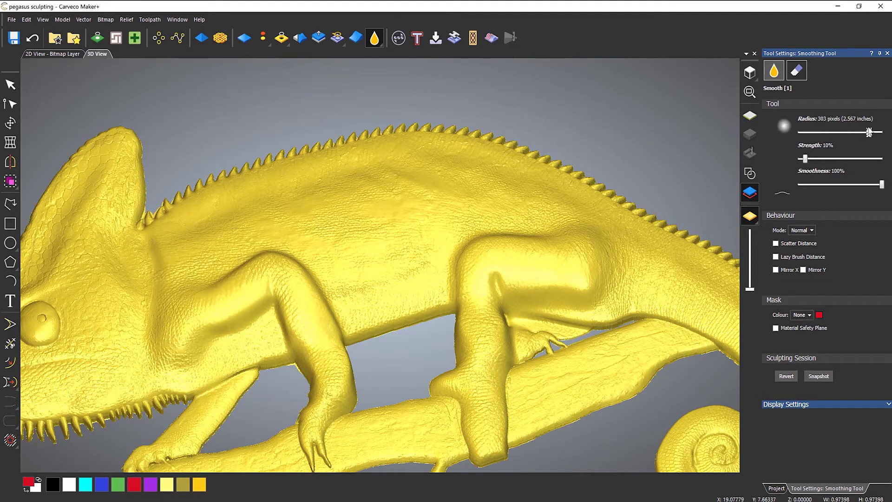
left_click_drag(805, 159, 869, 159)
Smooth the chameleon's head, body and legs and the branch beneath it with broad strokes
mouse_move(69, 259)
left_mouse_down()
mouse_move(106, 265)
mouse_move(141, 356)
mouse_move(201, 374)
mouse_move(677, 335)
mouse_move(642, 270)
mouse_move(494, 173)
mouse_move(277, 222)
mouse_move(367, 229)
mouse_move(353, 284)
left_mouse_up()
scroll(353, 284, "down", 5)
mouse_move(317, 348)
left_mouse_down()
mouse_move(222, 429)
mouse_move(218, 418)
mouse_move(648, 232)
mouse_move(506, 231)
mouse_move(391, 248)
left_mouse_up()
scroll(206, 445, "up", 5)
scroll(390, 249, "down", 5)
mouse_move(474, 247)
left_mouse_down()
mouse_move(522, 191)
mouse_move(448, 191)
left_mouse_up()
scroll(447, 185, "up", 4)
left_click_drag(449, 186, 491, 224)
middle_click_drag(526, 237, 484, 242)
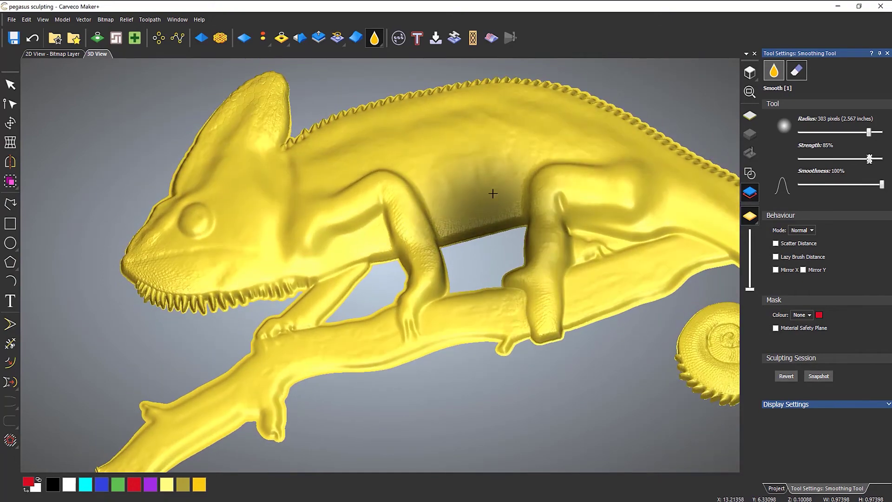
scroll(482, 167, "up", 3)
scroll(465, 195, "down", 2)
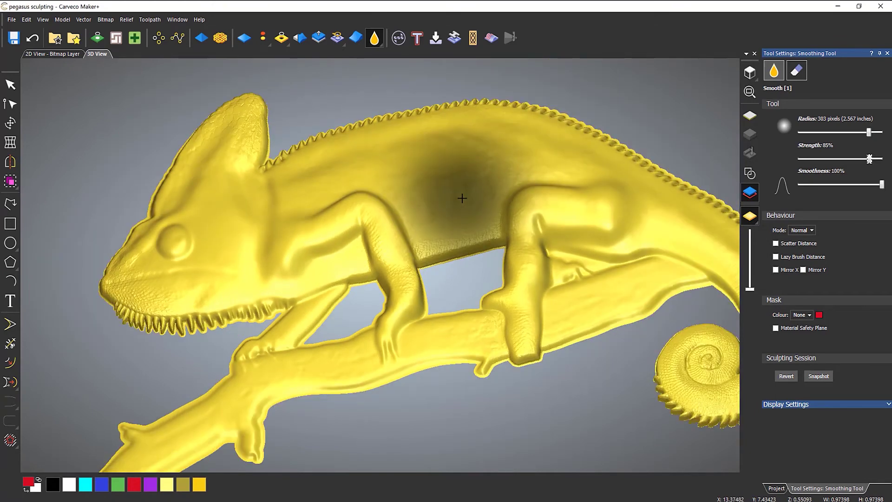
left_click(461, 198)
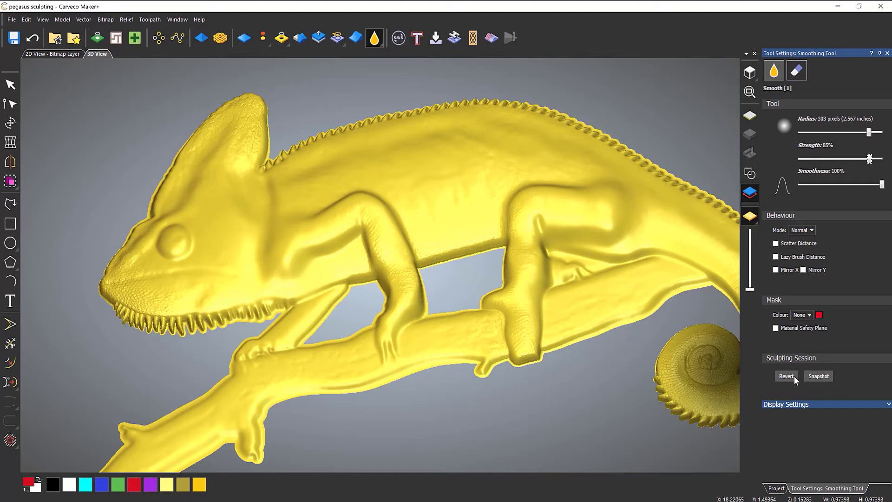
Revert the sculpting session to discard the broad smoothing strokes
left_click(794, 375)
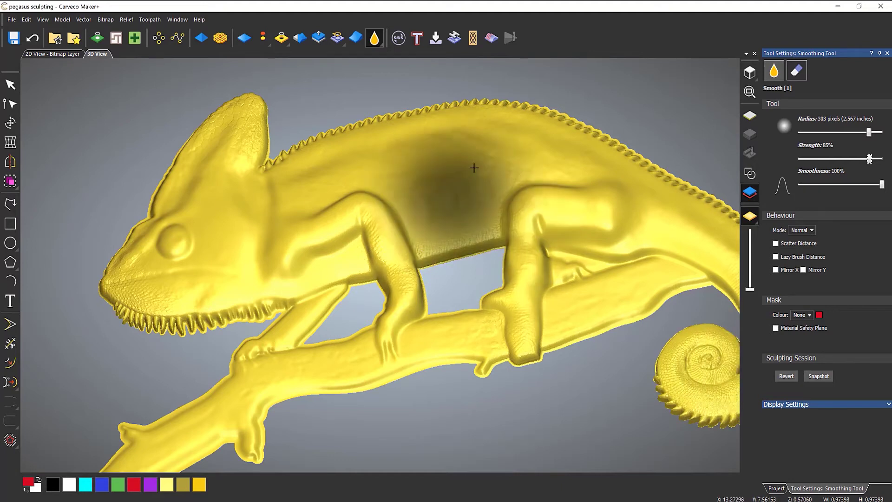
scroll(456, 147, "up", 5)
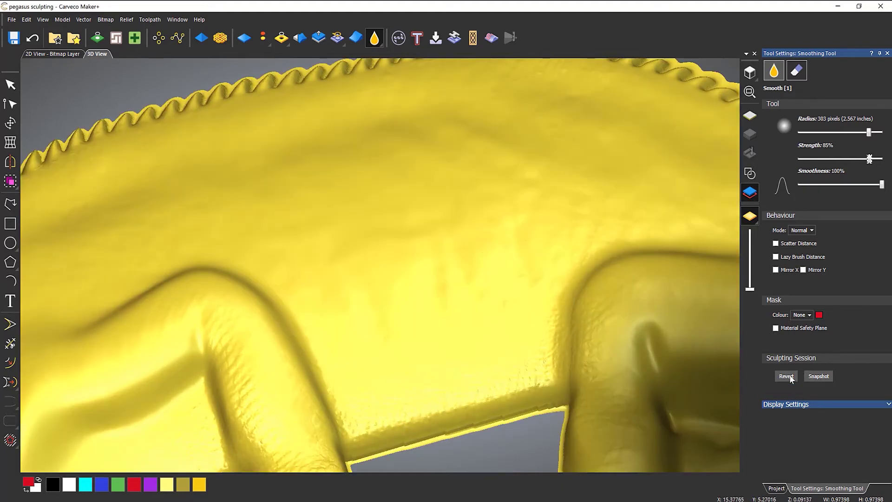
left_click(792, 377)
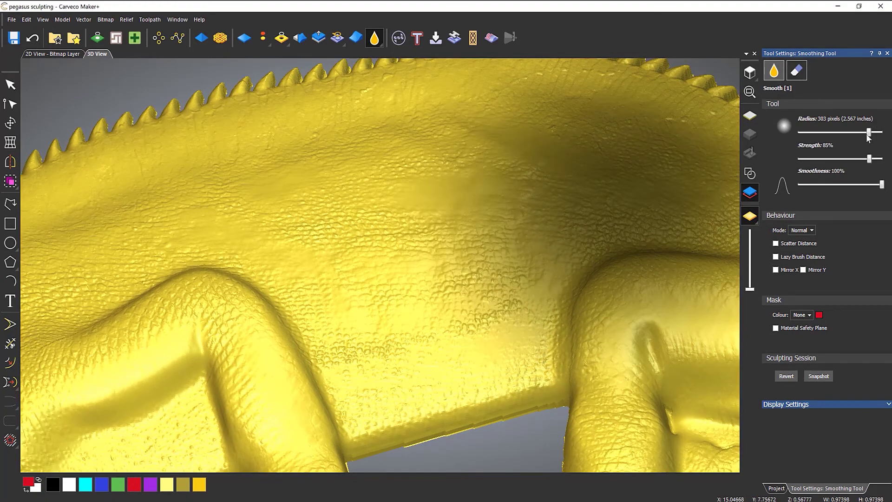
Set the brush radius to 1 pixel and undo the revert of the sculpting session
left_click_drag(867, 135, 780, 141)
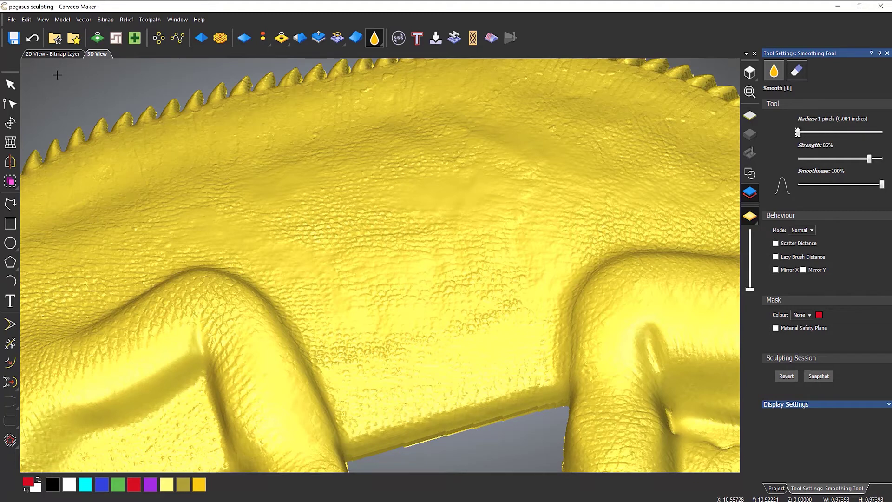
left_click(33, 38)
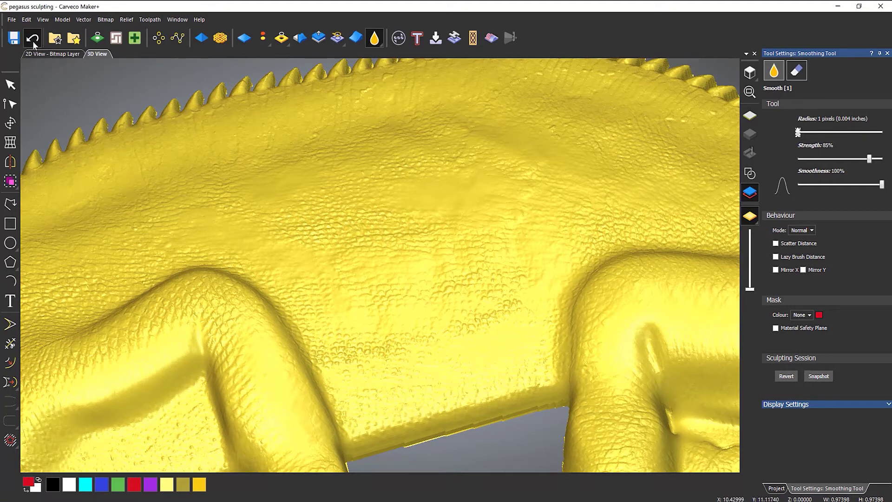
left_click(32, 39)
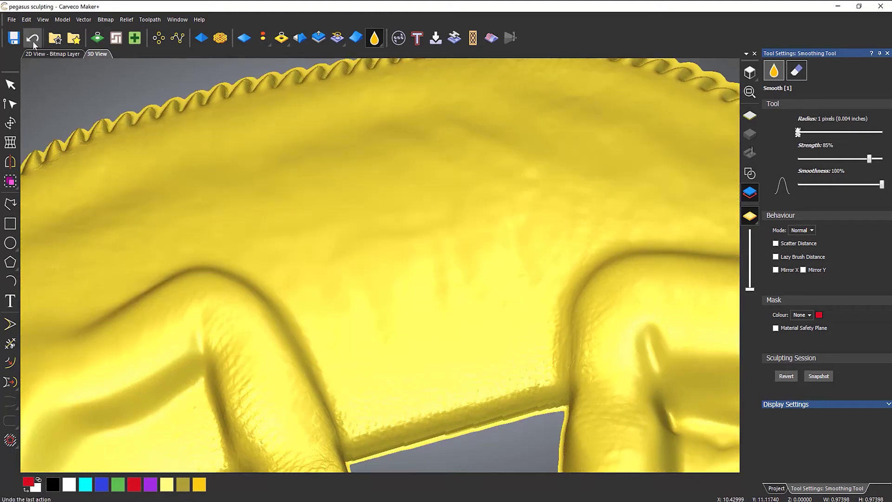
Undo the smoothing strokes on the chameleon one after another
left_click(33, 39)
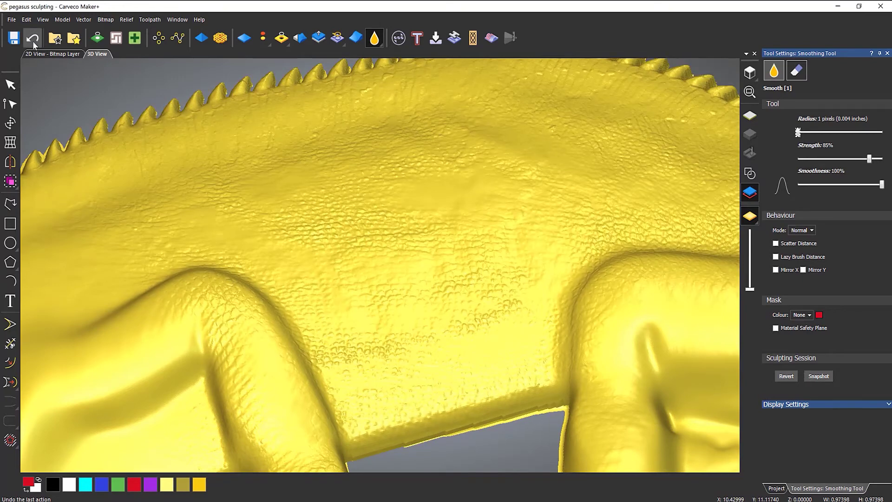
left_click(32, 39)
left_click(33, 39)
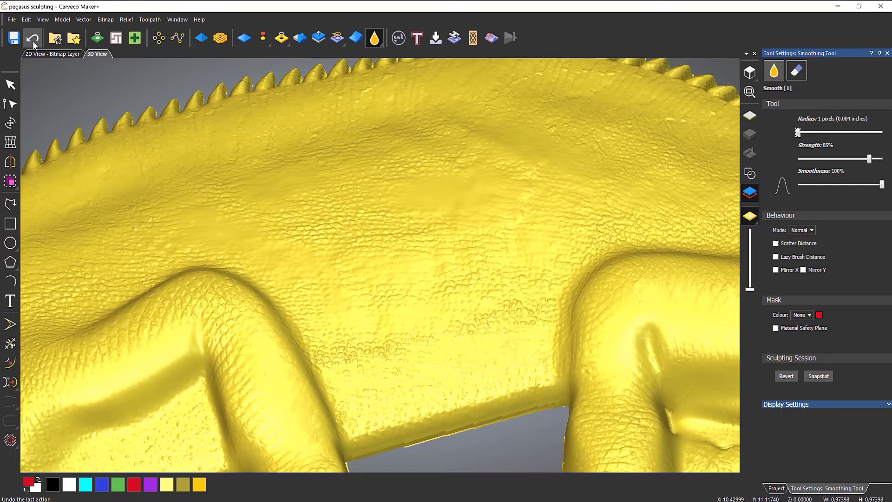
left_click(32, 39)
left_click(33, 39)
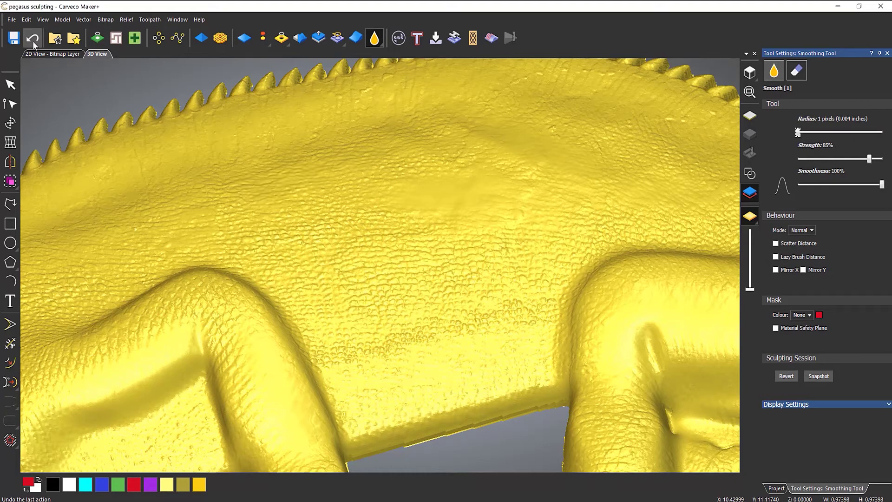
left_click(32, 39)
left_click(33, 39)
left_click(33, 42)
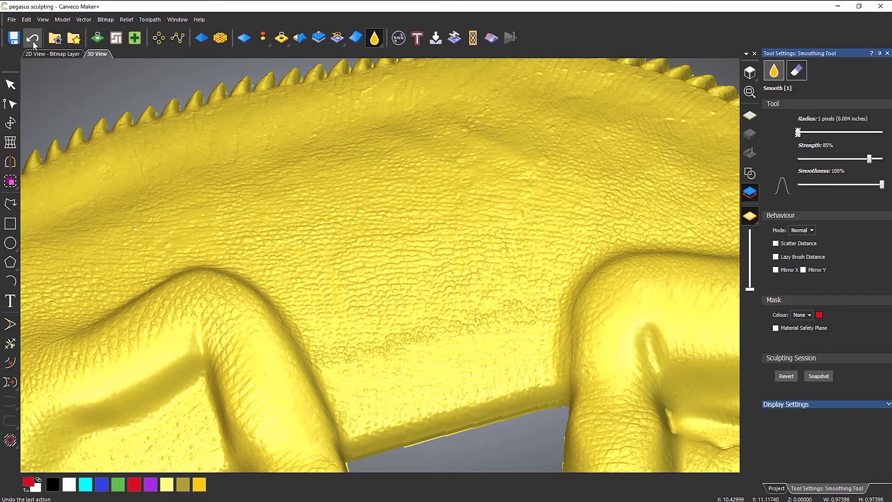
left_click(33, 41)
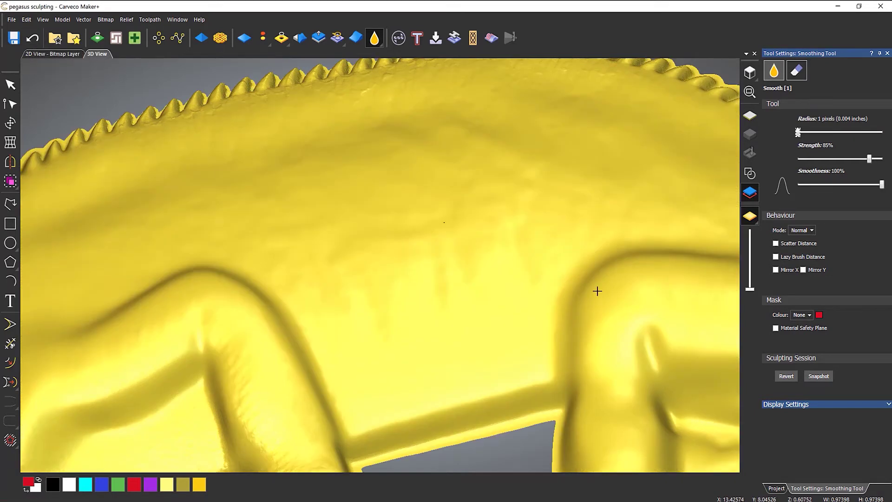
Revert the sculpting session to restore the chameleon's scale texture
left_click(790, 377)
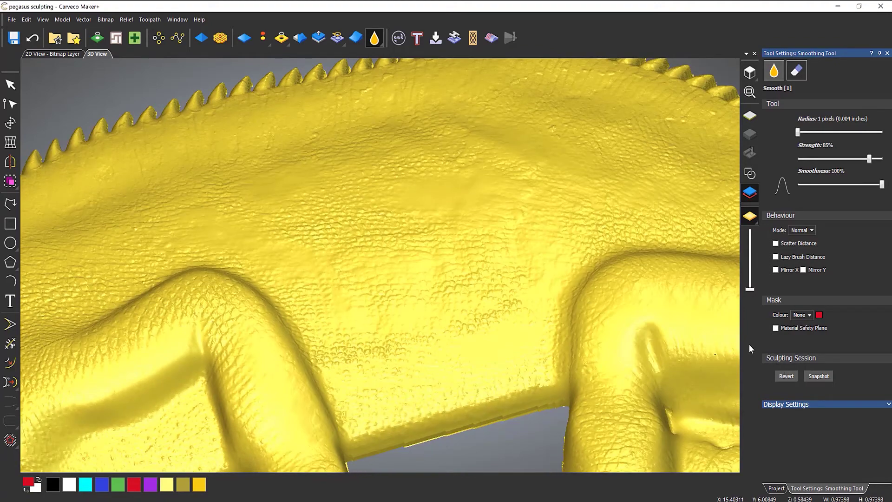
scroll(502, 253, "down", 3)
scroll(435, 357, "down", 2)
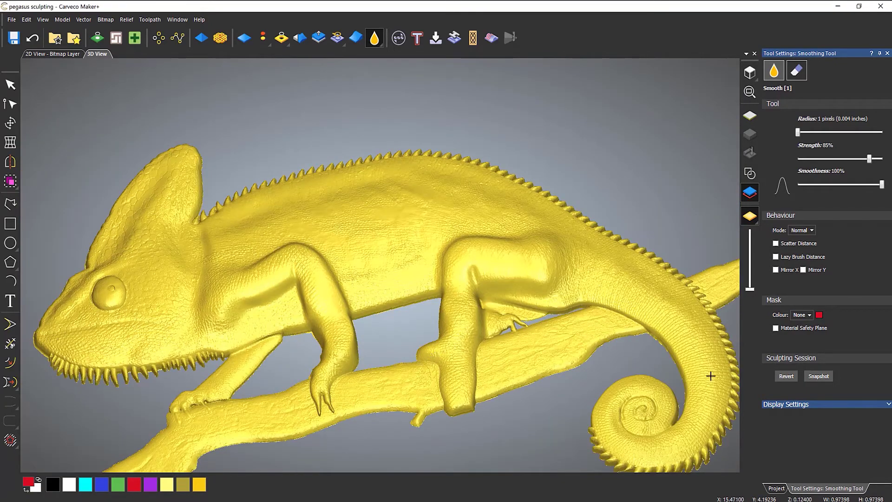
Set the smoothing radius to 121 pixels, turn off the tool outline, and switch the tool display off and back on
left_click(785, 405)
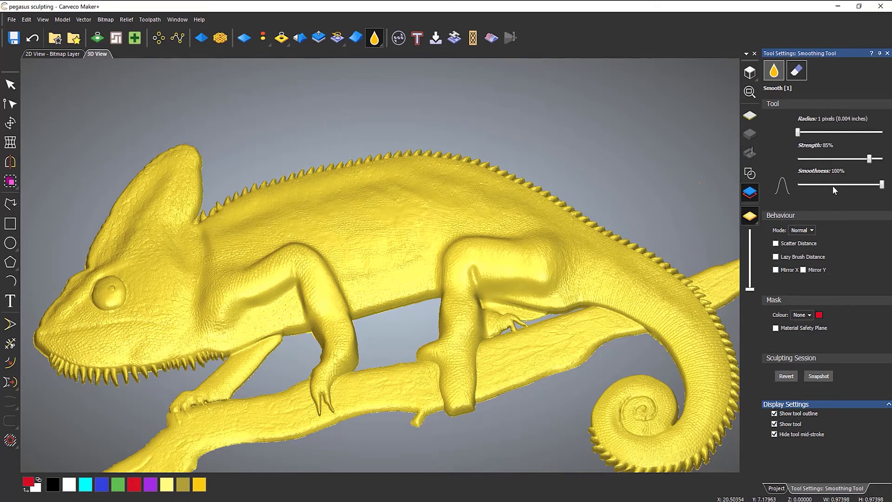
left_click_drag(827, 134, 837, 133)
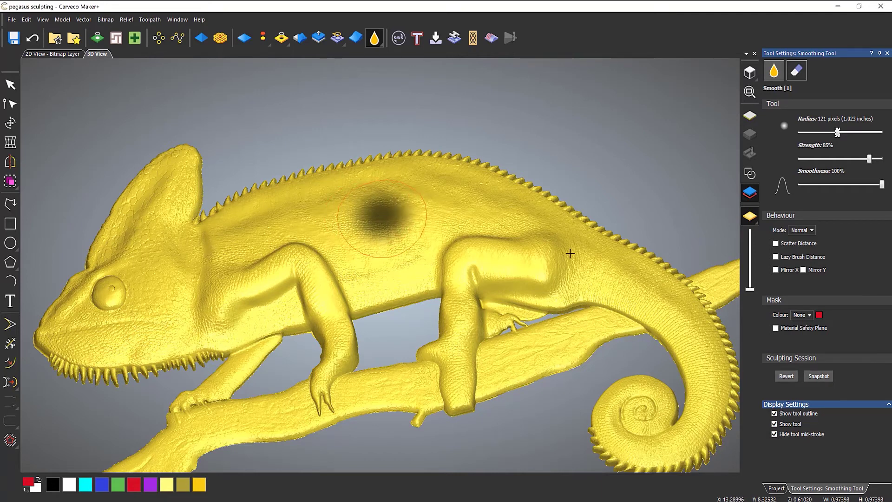
left_click(774, 413)
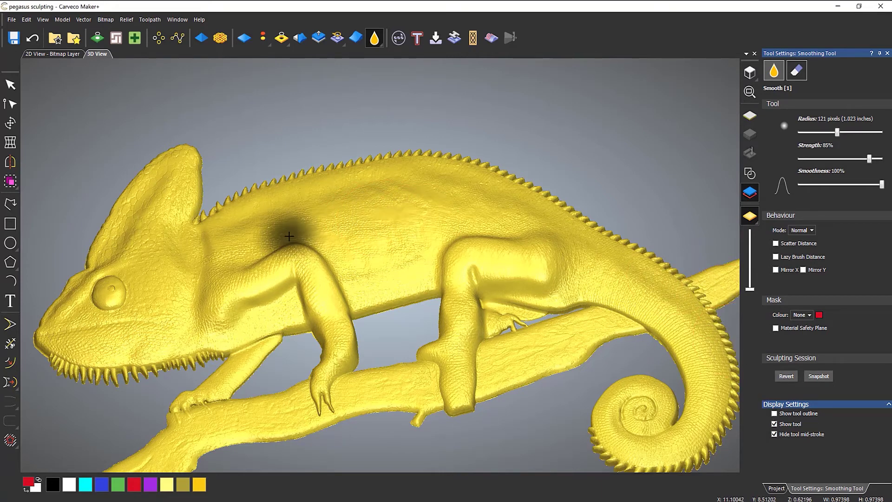
left_click(774, 424)
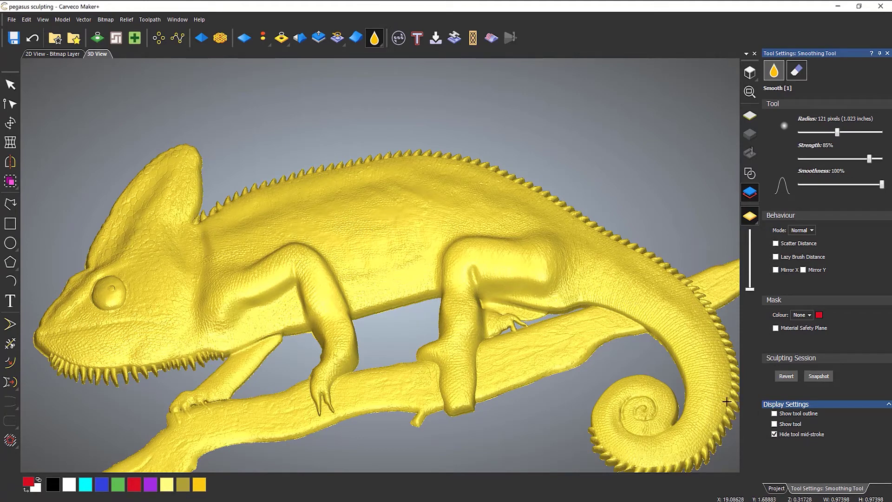
left_click(774, 424)
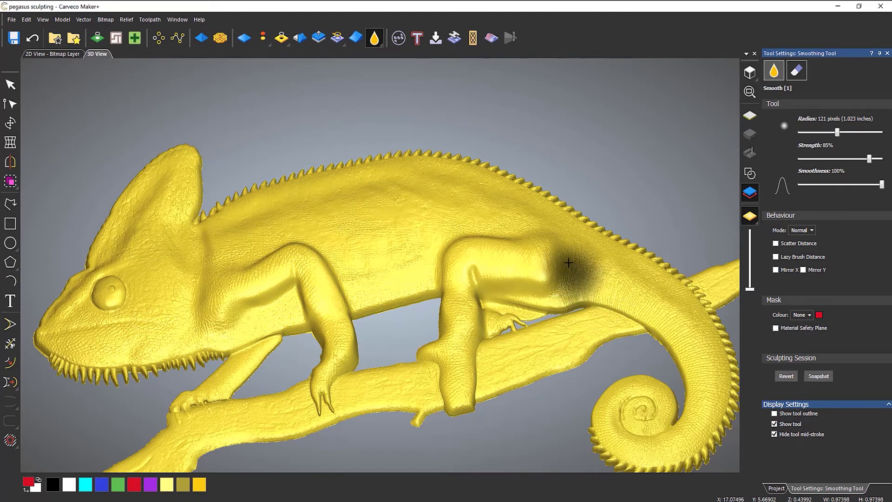
Smooth the chameleon's back and tail, first with the tool hidden mid-stroke and again with that option off
left_click_drag(405, 211, 286, 214)
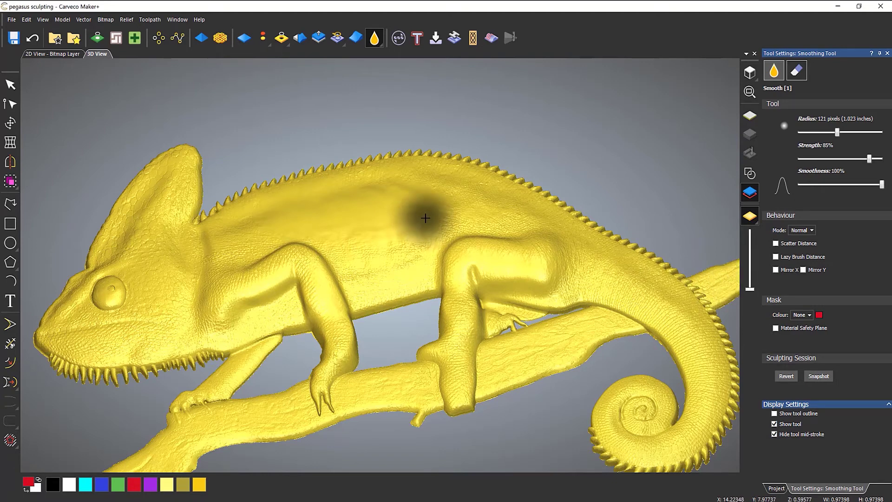
left_click(774, 435)
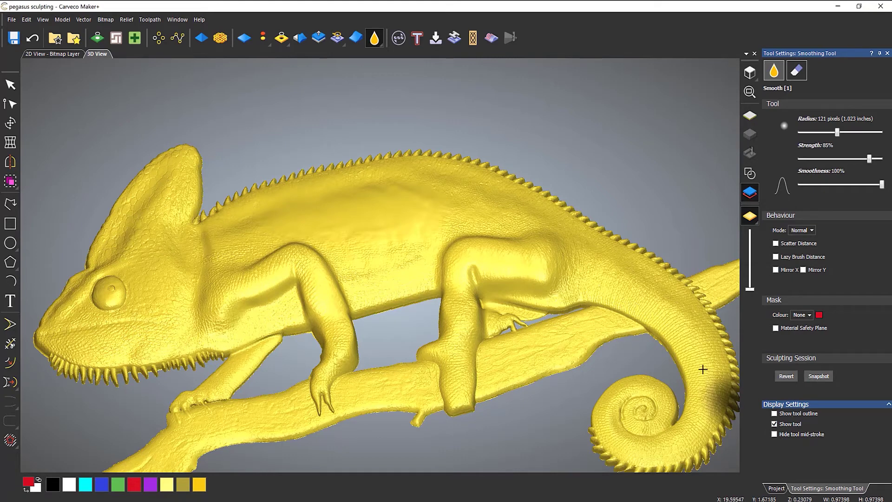
mouse_move(643, 296)
left_mouse_down()
mouse_move(518, 214)
mouse_move(428, 201)
left_mouse_up()
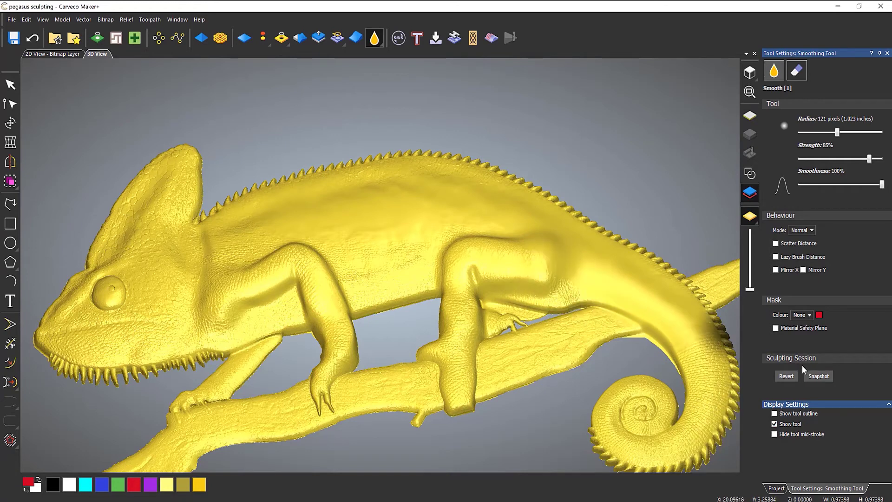
Turn Hide tool mid-stroke back on and revert the sculpting session
left_click(774, 434)
left_click(794, 376)
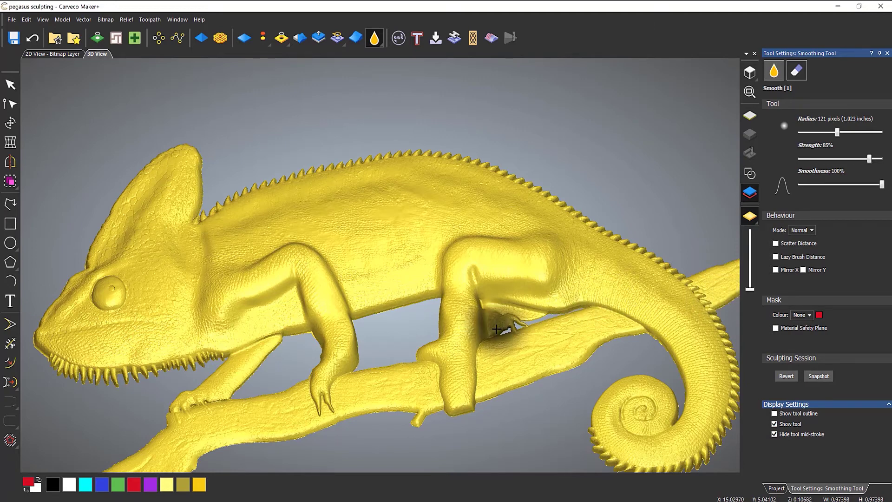
Erase over the chameleon's back in Erase to Snapshot mode with a 166-pixel radius and 100% strength
middle_click_drag(497, 329, 495, 297)
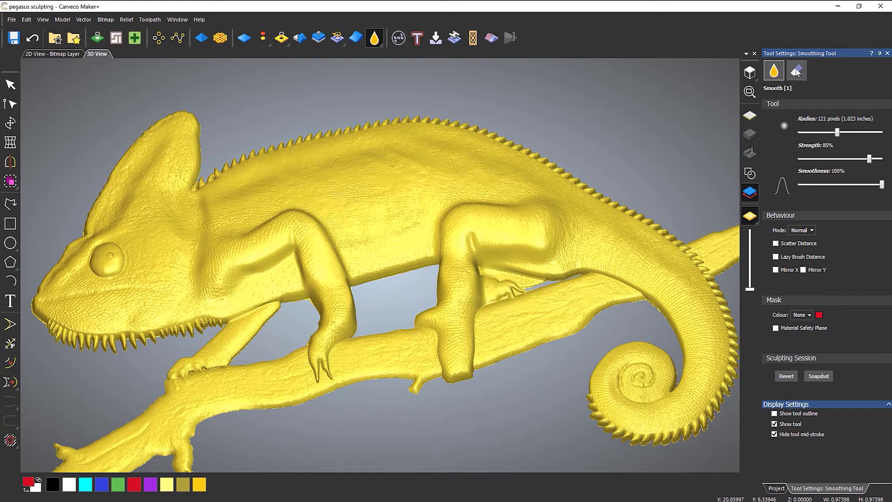
left_click(796, 70)
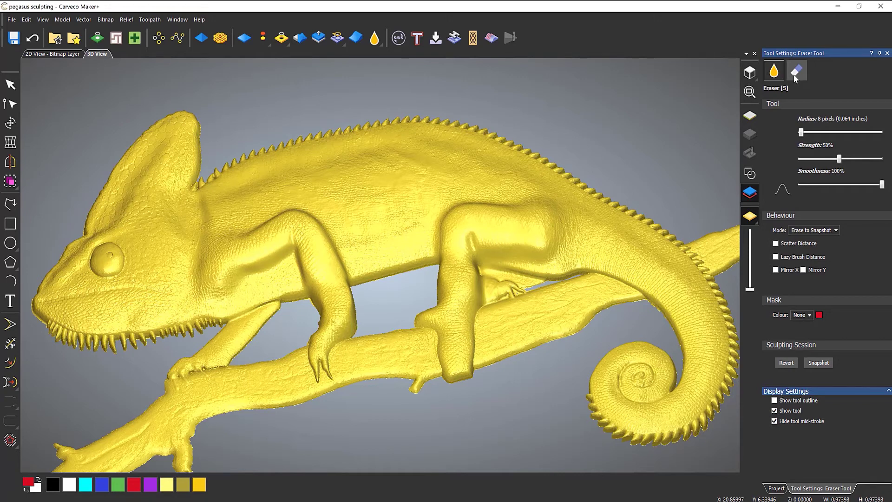
mouse_move(801, 133)
left_mouse_down()
mouse_move(847, 134)
mouse_move(848, 160)
mouse_move(882, 159)
left_mouse_up()
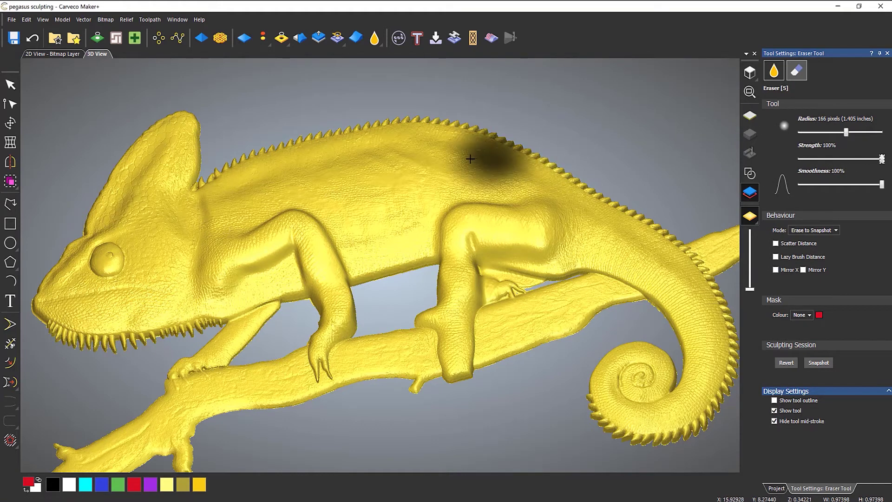
mouse_move(428, 153)
left_mouse_down()
mouse_move(379, 249)
mouse_move(414, 169)
mouse_move(377, 247)
mouse_move(395, 207)
left_mouse_up()
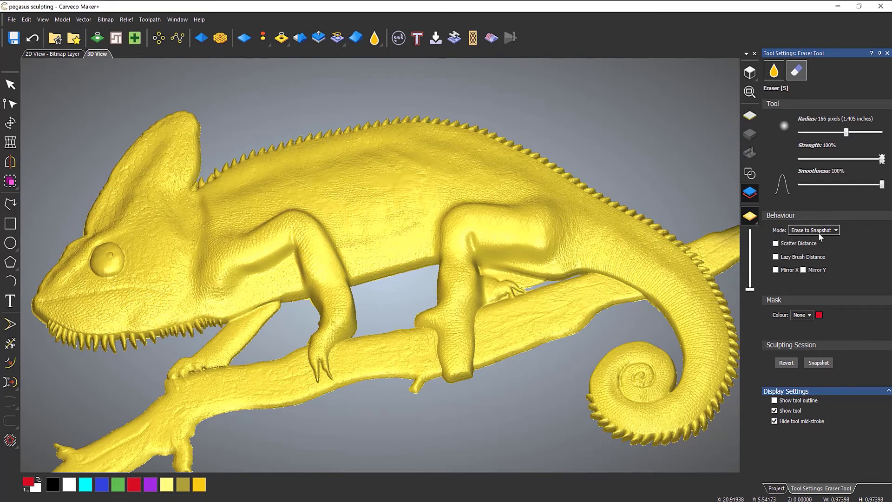
Try Erase to Base Plane mode by erasing bands through the chameleon's body, legs and tail, and revert the sculpting session
left_click(835, 232)
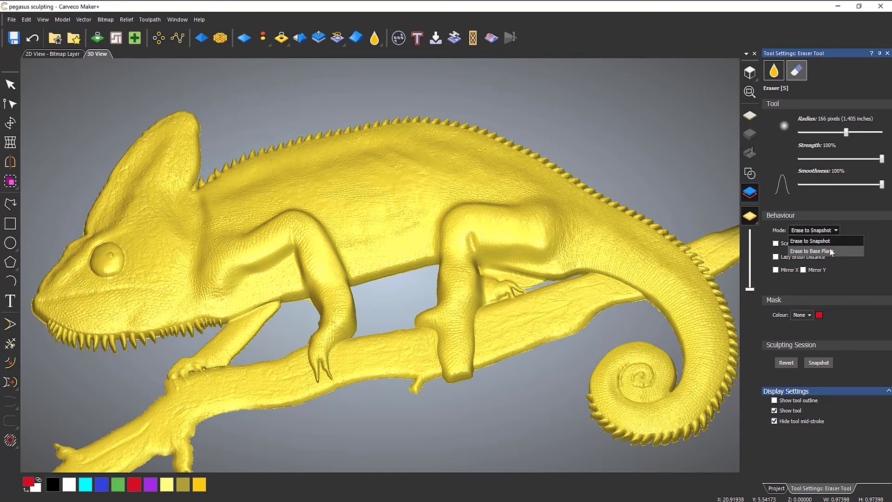
left_click(830, 251)
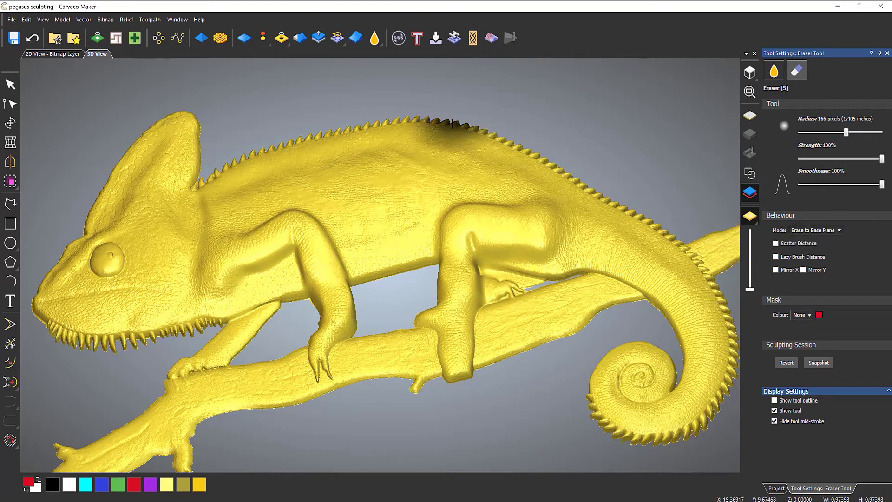
mouse_move(428, 142)
left_mouse_down()
mouse_move(409, 195)
mouse_move(375, 239)
mouse_move(354, 420)
mouse_move(476, 390)
mouse_move(536, 312)
mouse_move(566, 188)
mouse_move(591, 126)
mouse_move(650, 139)
mouse_move(653, 494)
mouse_move(646, 353)
mouse_move(593, 164)
mouse_move(481, 245)
mouse_move(436, 375)
mouse_move(302, 223)
mouse_move(162, 223)
mouse_move(231, 299)
mouse_move(225, 305)
left_mouse_up()
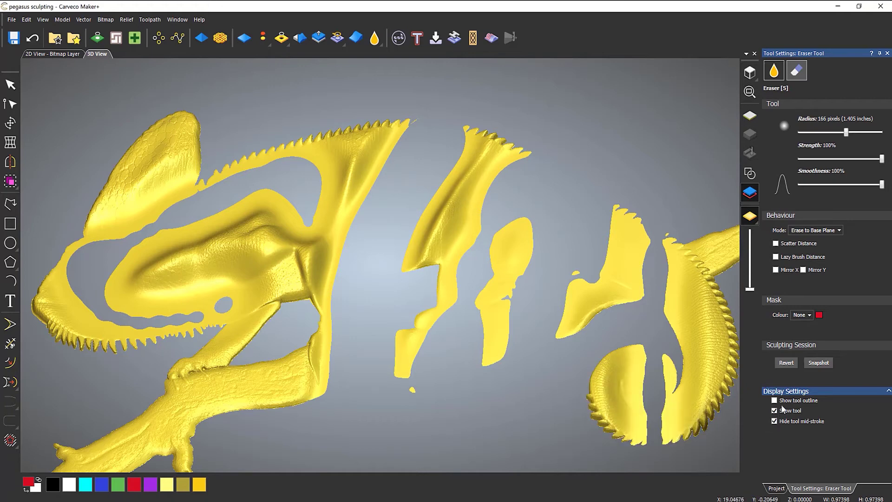
left_click(791, 363)
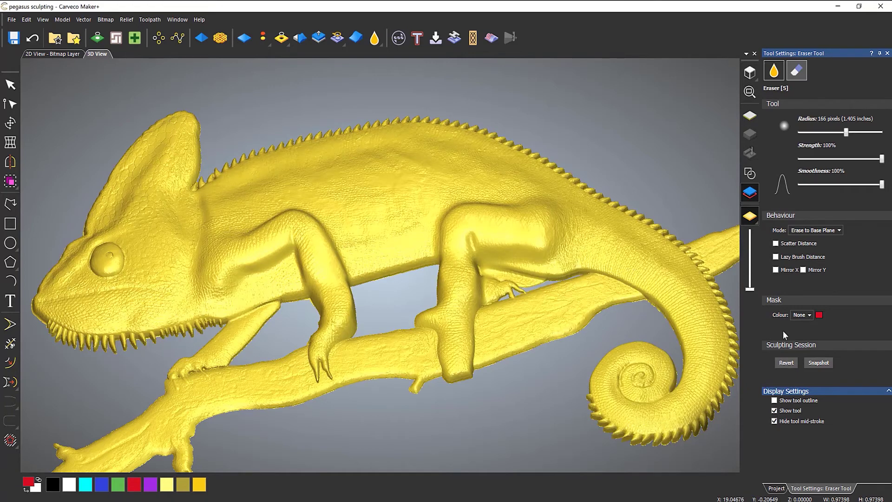
Erase the chameleon's body lightly at 8% strength, and revert the sculpting session
left_click_drag(880, 160, 803, 159)
mouse_move(433, 182)
left_mouse_down()
mouse_move(378, 207)
mouse_move(271, 219)
mouse_move(472, 177)
mouse_move(584, 216)
mouse_move(674, 277)
mouse_move(697, 365)
mouse_move(659, 409)
mouse_move(663, 339)
mouse_move(512, 201)
mouse_move(420, 165)
mouse_move(303, 176)
mouse_move(163, 219)
mouse_move(146, 181)
mouse_move(138, 249)
mouse_move(107, 285)
mouse_move(209, 309)
mouse_move(339, 269)
mouse_move(325, 325)
mouse_move(364, 372)
mouse_move(592, 322)
mouse_move(891, 158)
left_mouse_up()
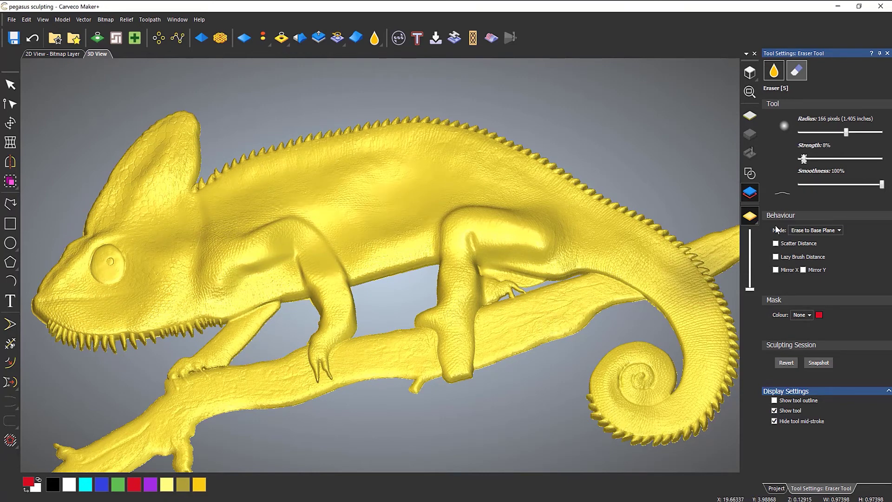
left_click(786, 363)
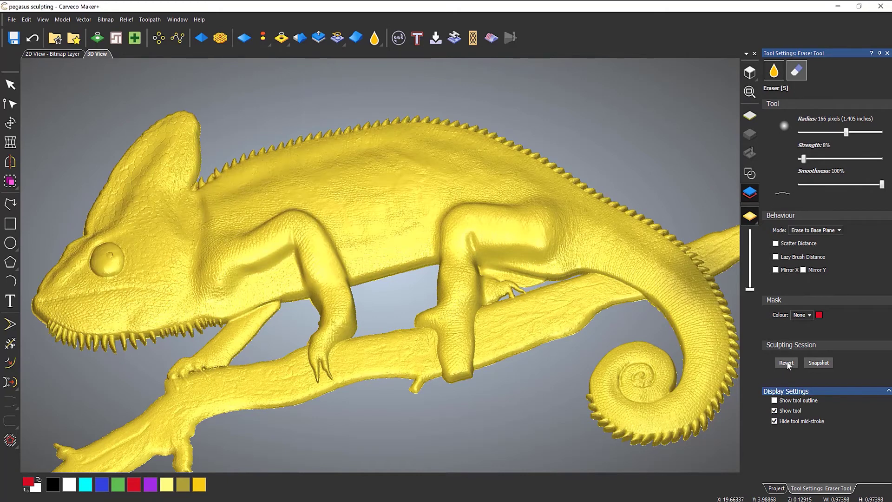
Set the eraser to 100% strength, an 18-pixel radius and a scatter distance of 1 inch
left_click_drag(803, 159, 882, 159)
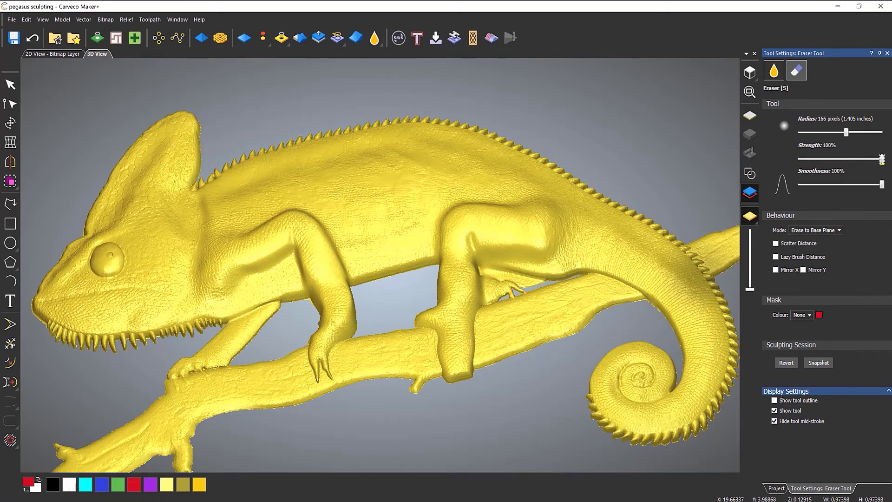
left_click_drag(847, 134, 806, 135)
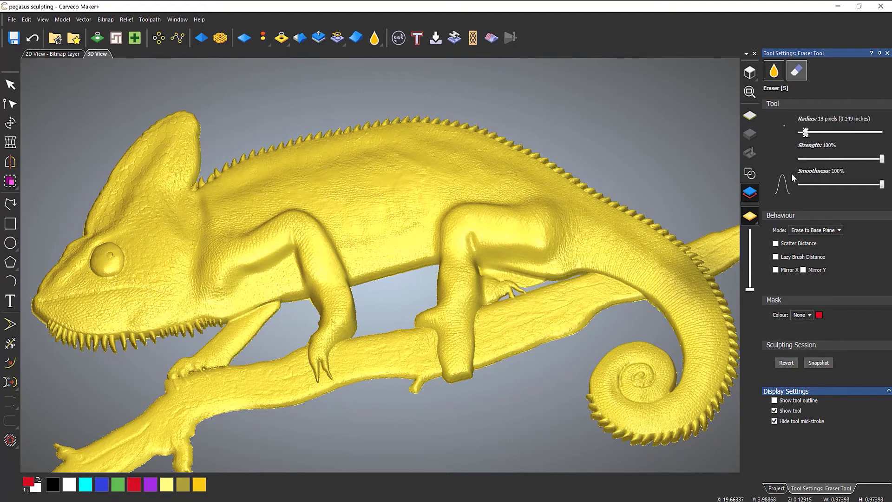
left_click(776, 243)
left_click_drag(845, 245, 810, 245)
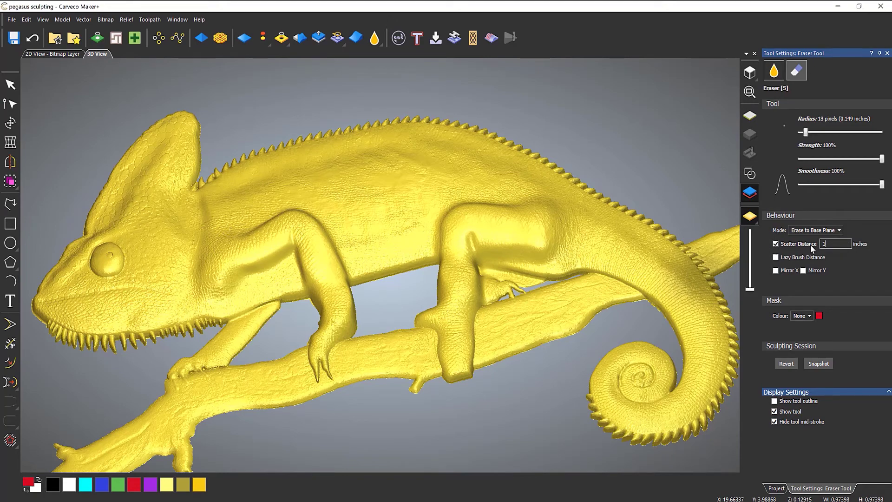
type("1")
Erase scattered dots over the chameleon's head, body and tail and along the branch
mouse_move(174, 262)
left_mouse_down()
mouse_move(279, 224)
mouse_move(503, 195)
mouse_move(643, 248)
mouse_move(697, 297)
mouse_move(670, 411)
mouse_move(644, 371)
left_mouse_up()
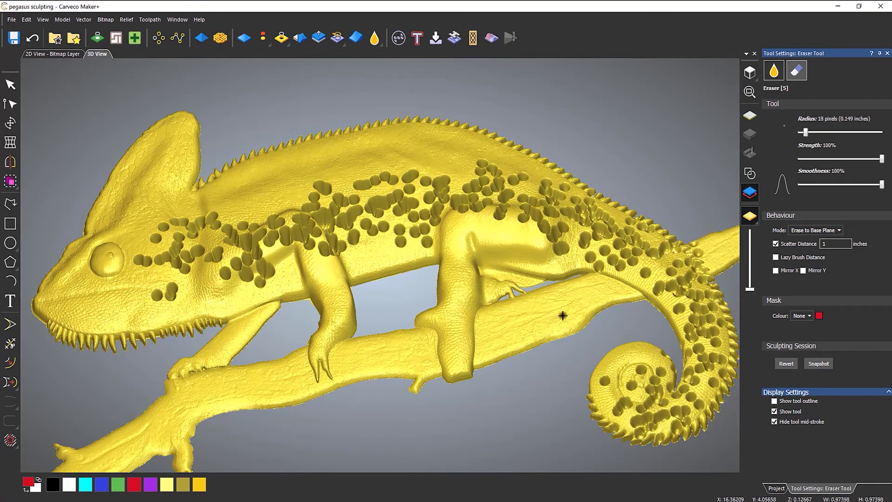
left_click(462, 240)
mouse_move(462, 240)
middle_mouse_down()
mouse_move(425, 358)
mouse_move(473, 270)
mouse_move(475, 278)
middle_mouse_up()
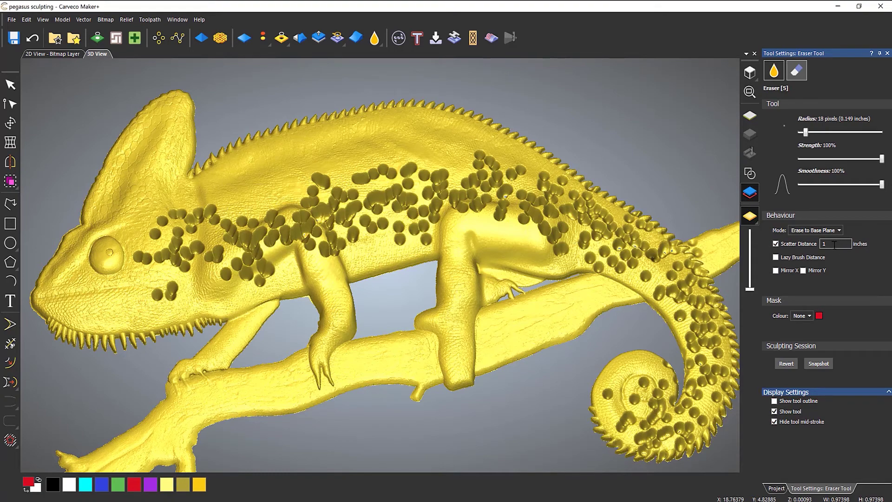
mouse_move(451, 167)
left_mouse_down()
mouse_move(362, 131)
mouse_move(147, 183)
mouse_move(106, 149)
mouse_move(54, 297)
mouse_move(542, 243)
mouse_move(381, 223)
mouse_move(204, 237)
mouse_move(209, 395)
mouse_move(441, 363)
mouse_move(729, 244)
mouse_move(498, 326)
mouse_move(172, 157)
left_mouse_up()
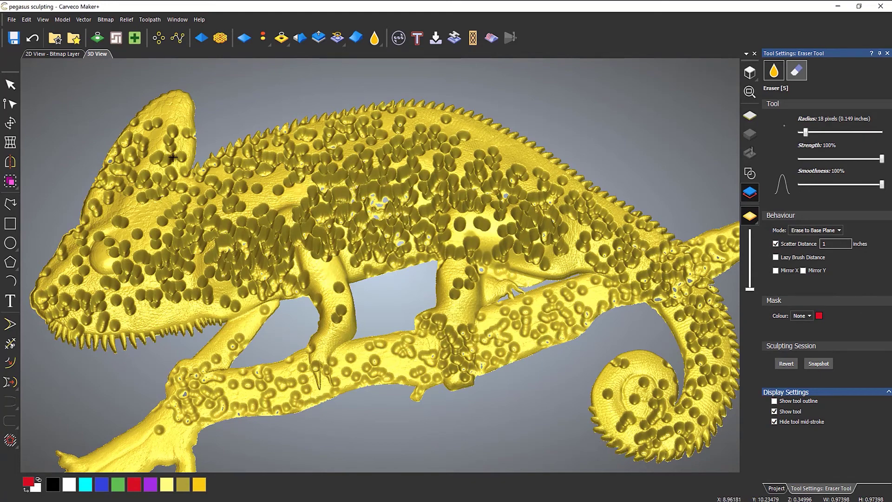
Revert the sculpting session, turn off Scatter Distance and close the Eraser tool settings
left_click(789, 364)
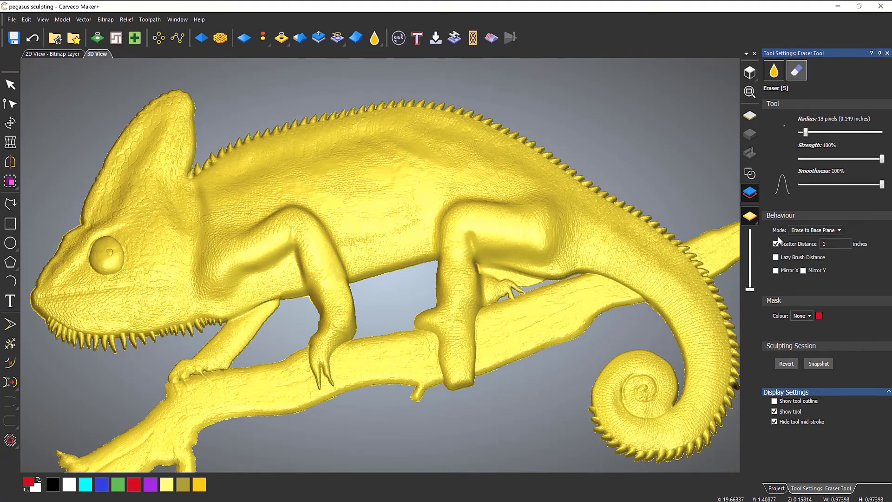
left_click(775, 243)
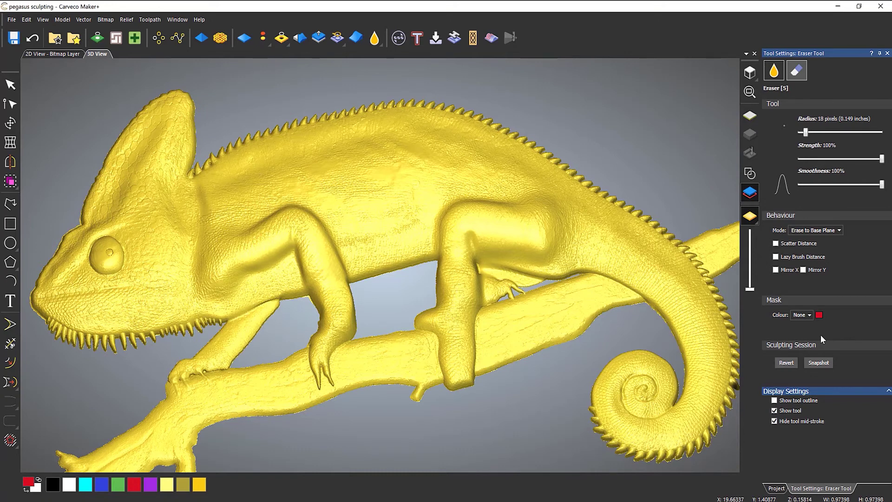
left_click(887, 53)
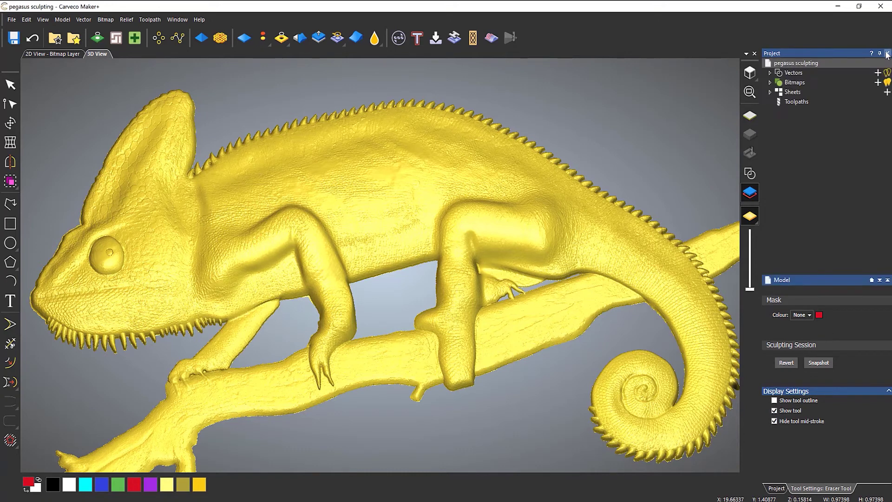
Reset the chameleon relief to zero height and show the zero plane
left_click(245, 41)
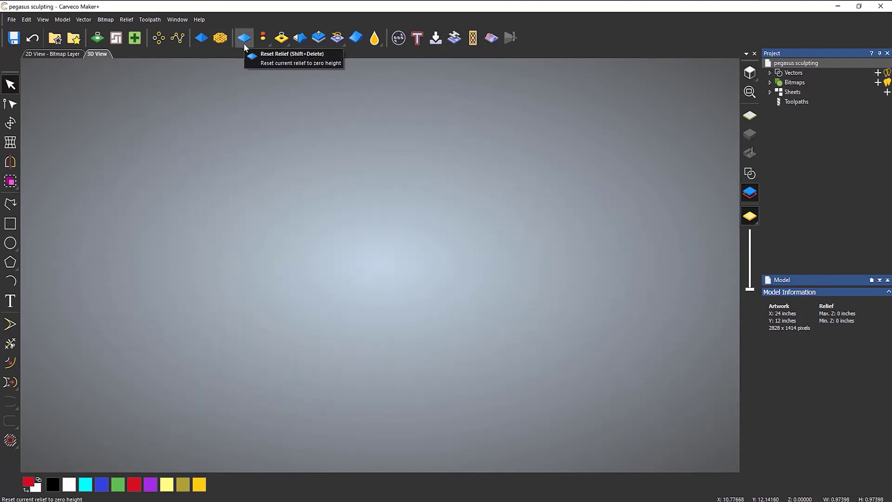
left_click(750, 116)
left_click(749, 75)
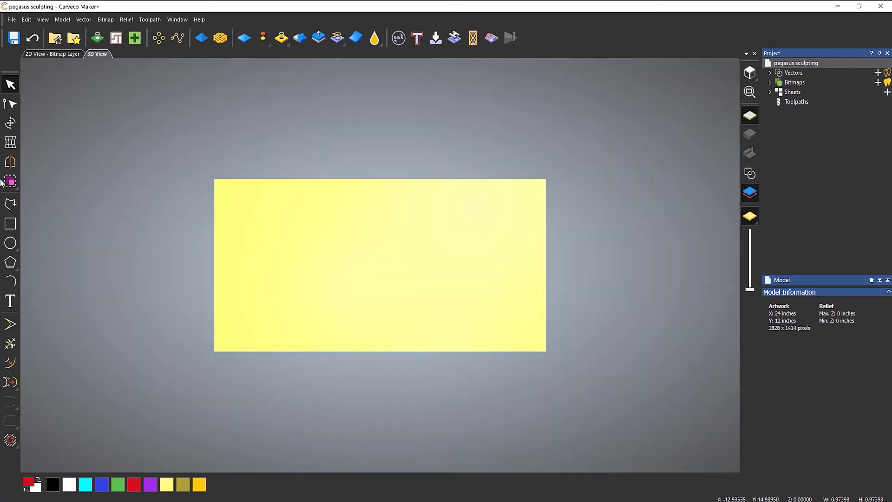
Draw a rectangle about 14.65 by 7.49 inches in the middle of the sheet and select it
left_click(10, 224)
left_click_drag(277, 213, 480, 320)
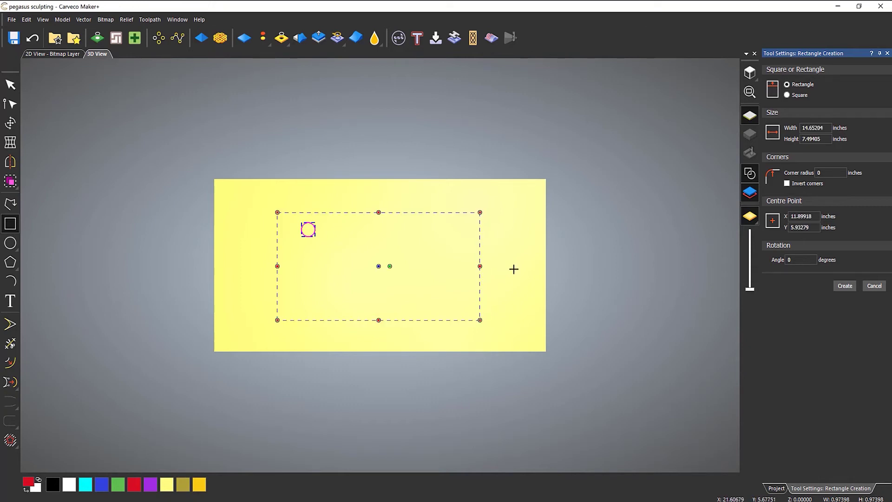
key("Escape")
left_click(317, 228)
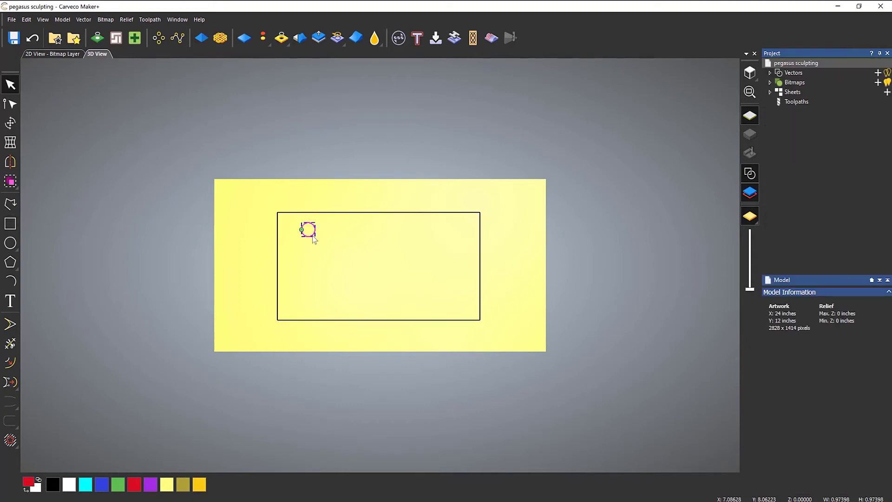
left_click(317, 215)
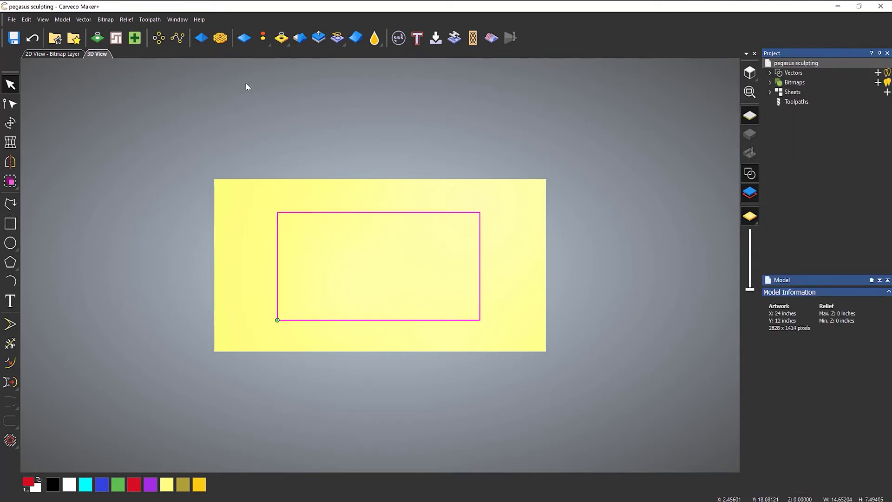
Add a Plane shape with a 1-inch start height to the relief from the rectangle, and hide the zero plane
left_click(206, 42)
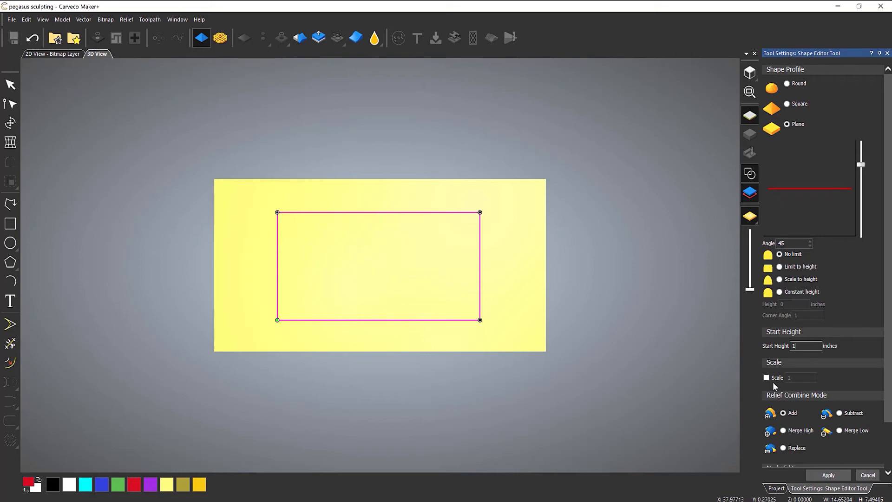
left_click(829, 477)
left_click(868, 476)
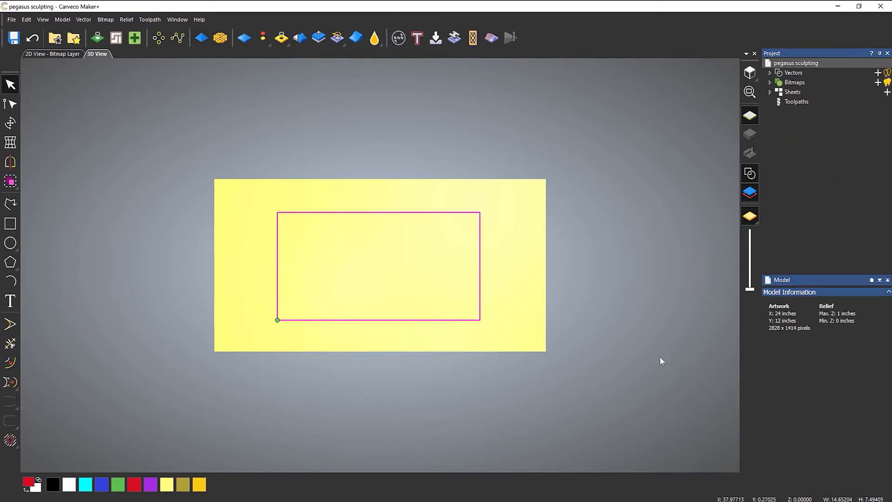
left_click_drag(477, 231, 368, 291)
left_click(409, 232)
left_click(749, 115)
scroll(278, 230, "up", 3)
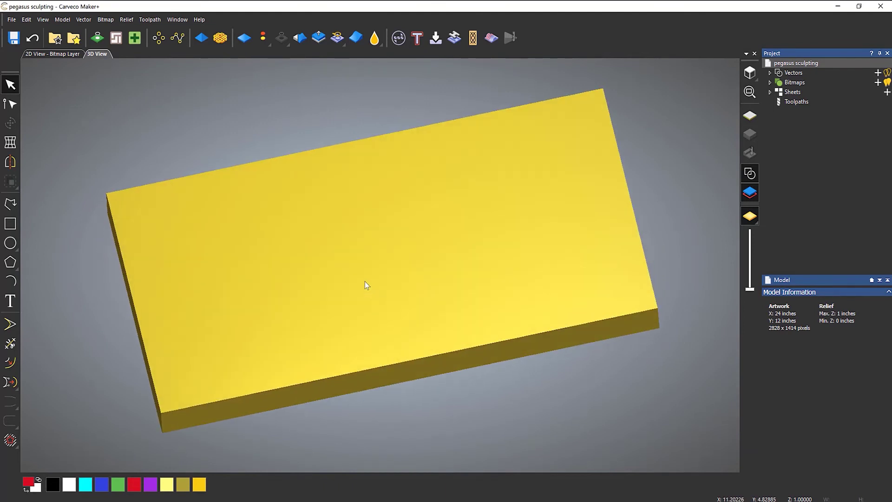
Set the sculpting Eraser to a 230-pixel radius and 5% strength in Erase to Base Plane mode
left_click(374, 38)
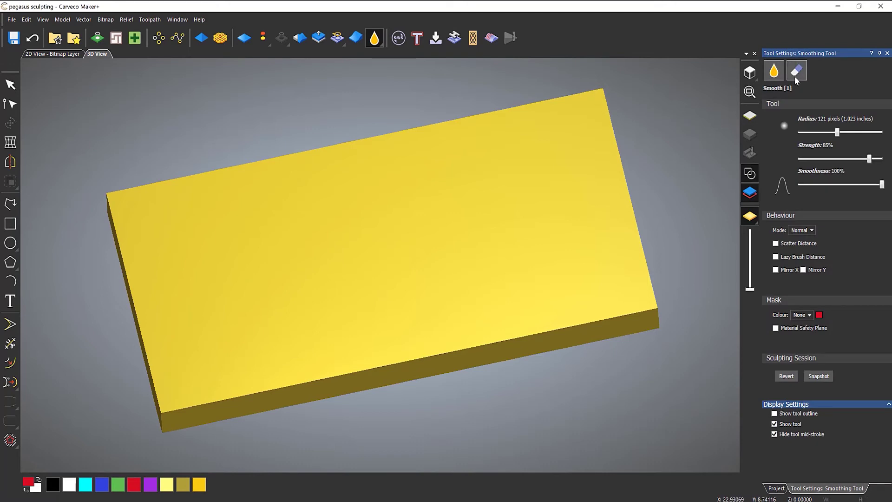
left_click(795, 75)
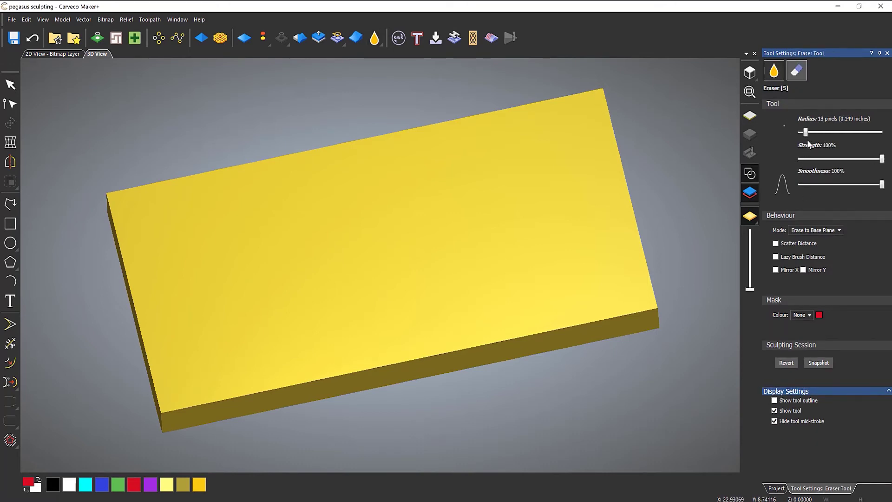
left_click(842, 133)
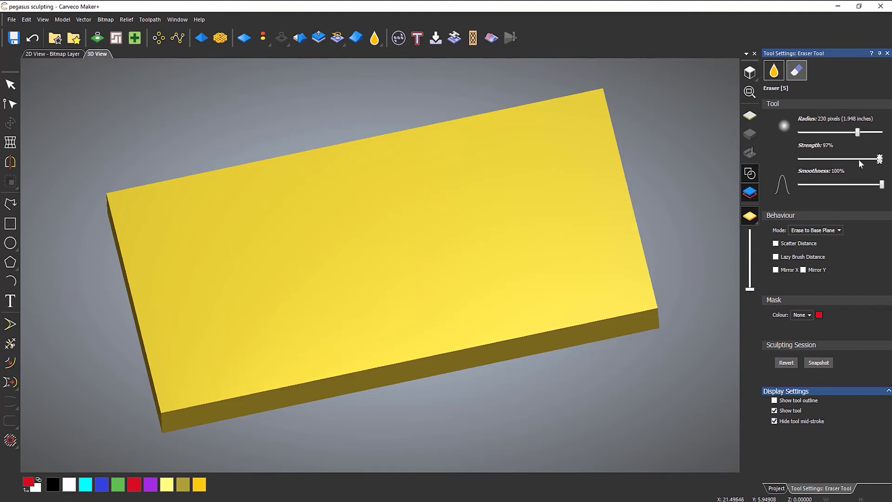
left_click(801, 158)
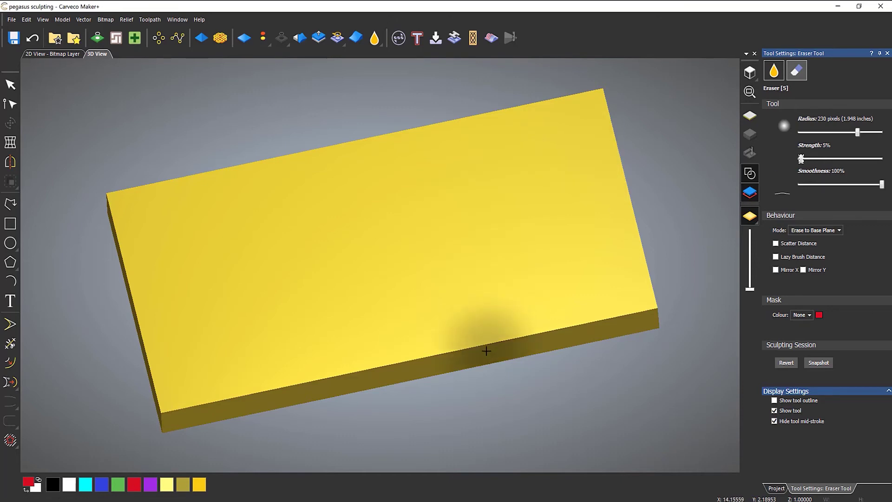
Erase wavy hollows across the slab, restore some material with the inverted eraser, and close the Eraser tool settings
mouse_move(487, 349)
left_mouse_down()
mouse_move(496, 87)
mouse_move(397, 398)
mouse_move(411, 334)
mouse_move(312, 149)
mouse_move(464, 255)
mouse_move(633, 313)
mouse_move(641, 191)
mouse_move(585, 41)
left_mouse_up()
mouse_move(305, 353)
left_mouse_down()
mouse_move(210, 417)
mouse_move(175, 305)
mouse_move(235, 129)
mouse_move(92, 259)
mouse_move(115, 175)
mouse_move(315, 438)
mouse_move(356, 211)
left_mouse_up()
mouse_move(352, 288)
middle_mouse_down()
mouse_move(356, 119)
mouse_move(348, 222)
mouse_move(377, 261)
middle_mouse_up()
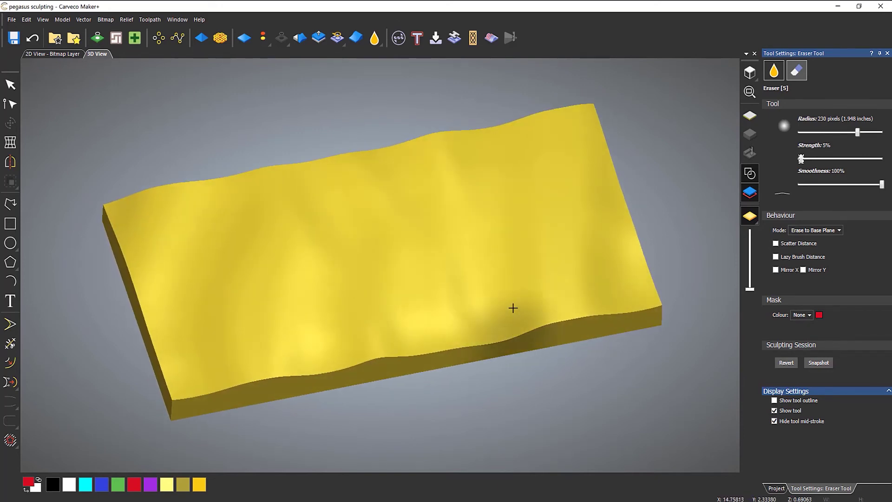
middle_click_drag(453, 264, 363, 268)
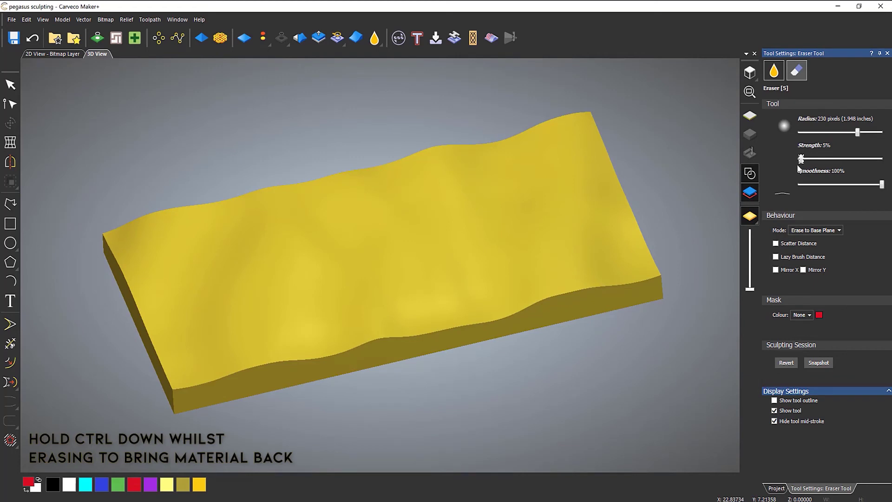
middle_click_drag(528, 241, 470, 270)
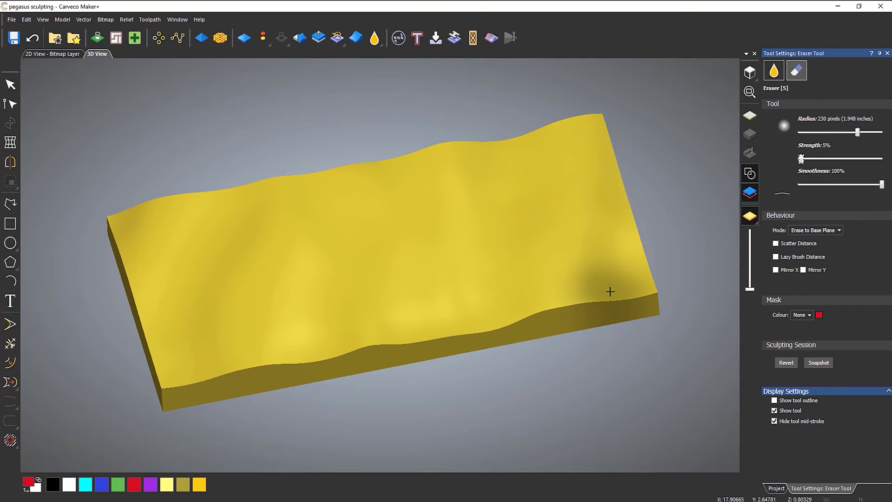
left_click(887, 53)
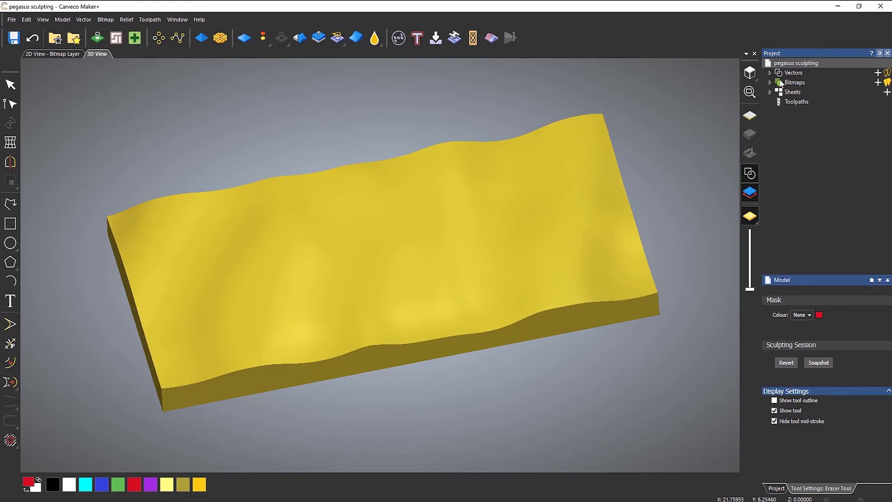
Reopen the recent pegasus sculpting model, discarding the slab, and show the zero plane
left_click(11, 20)
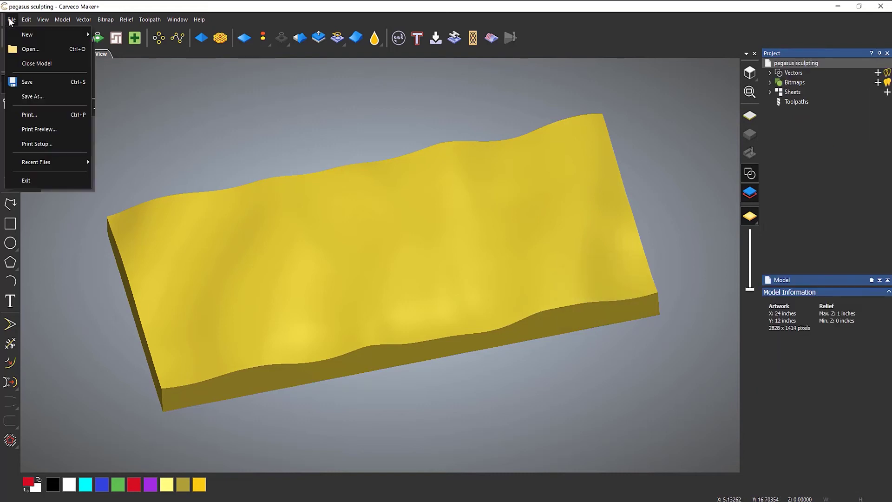
mouse_move(54, 161)
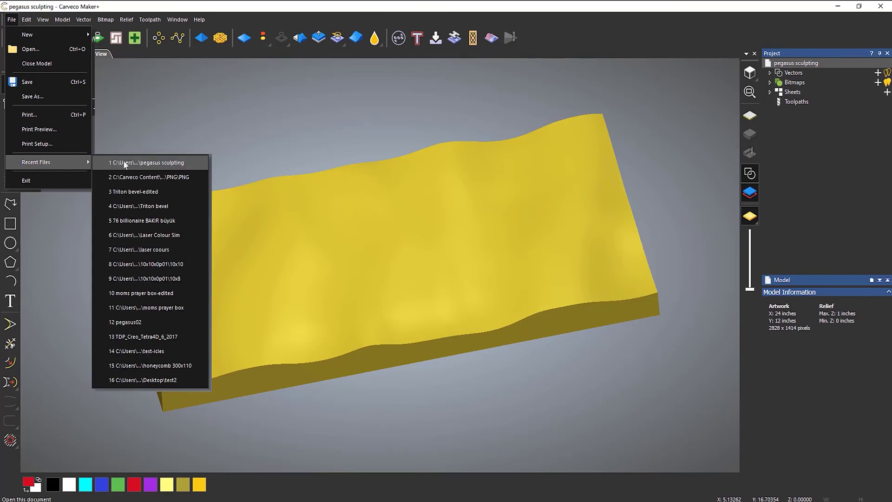
left_click(139, 162)
left_click(445, 274)
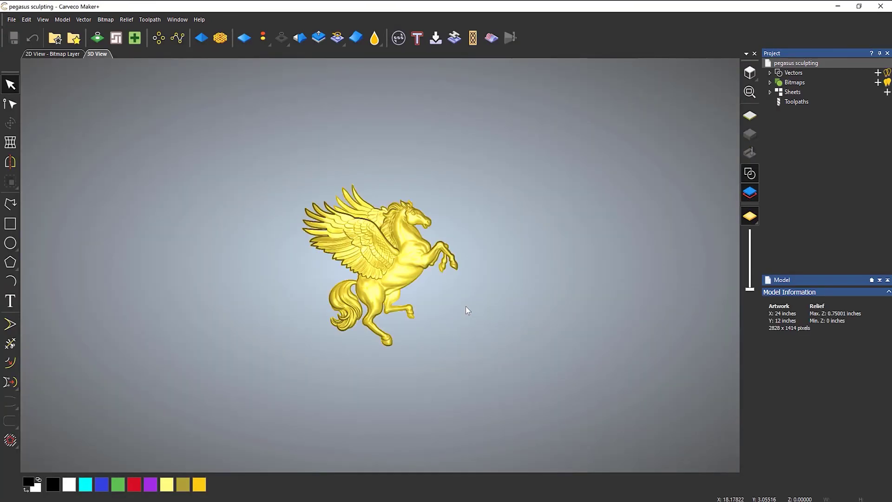
scroll(377, 291, "up", 5)
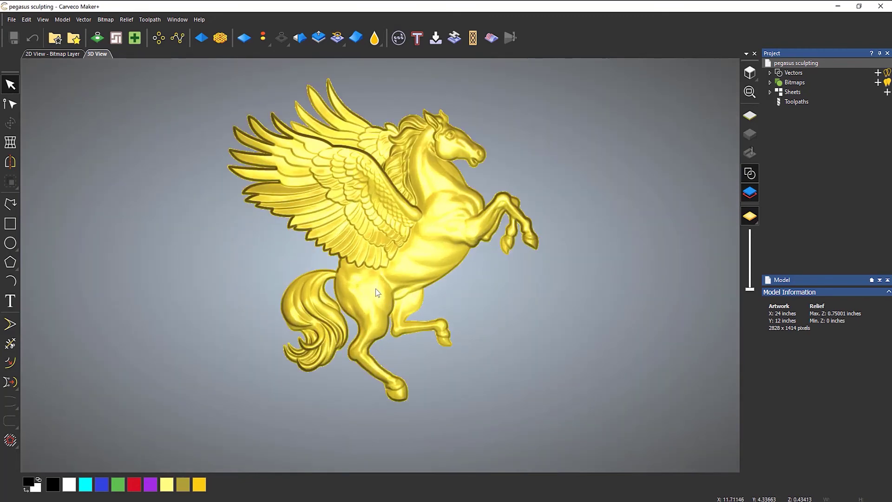
left_click(750, 115)
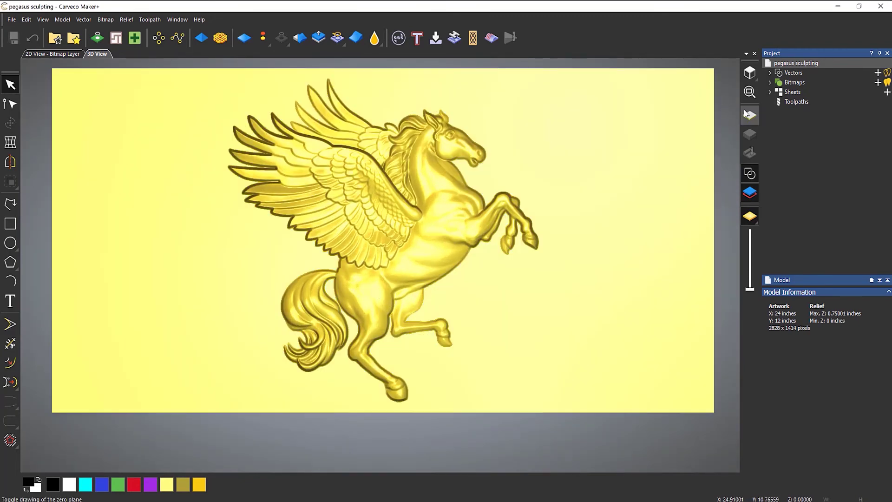
Place the Scroll1 relief from the My Reliefs clipart library over the pegasus's hind legs and close the library
left_click(74, 37)
left_click(72, 97)
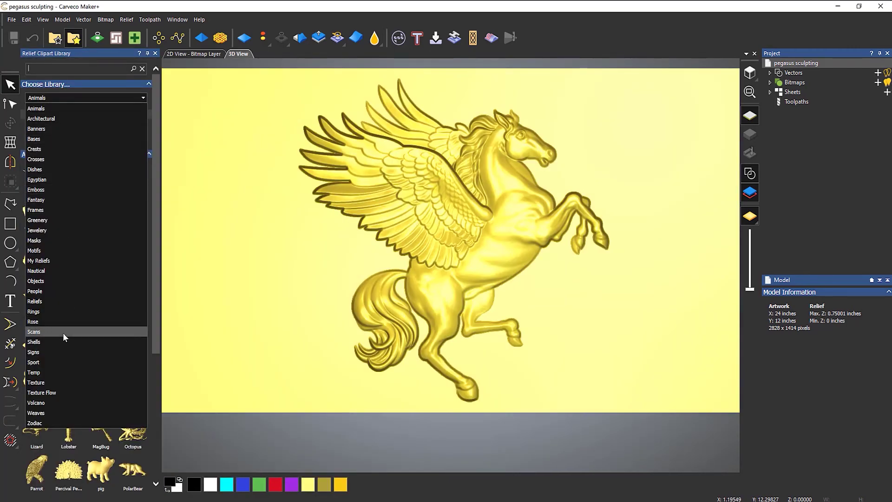
left_click(51, 261)
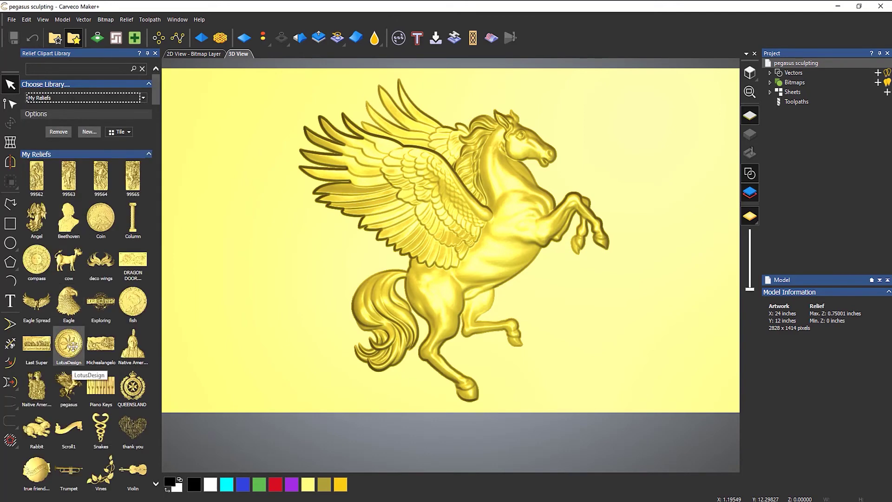
left_click_drag(72, 418, 458, 330)
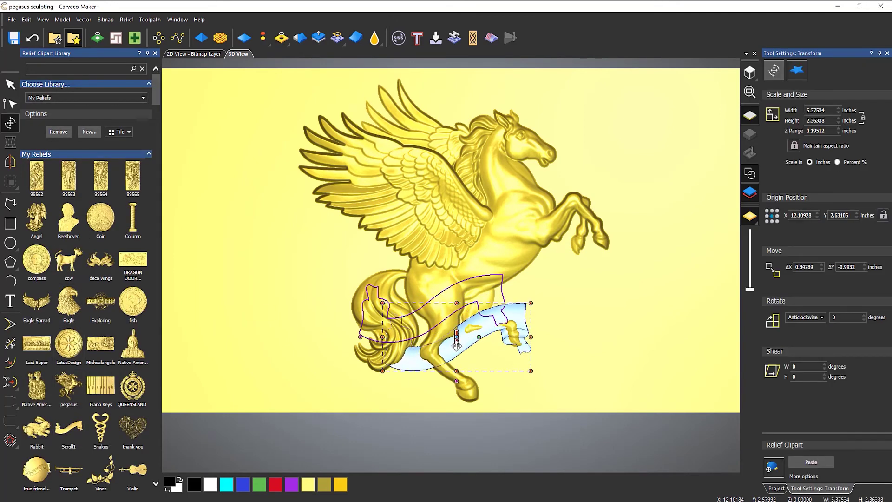
left_click(155, 53)
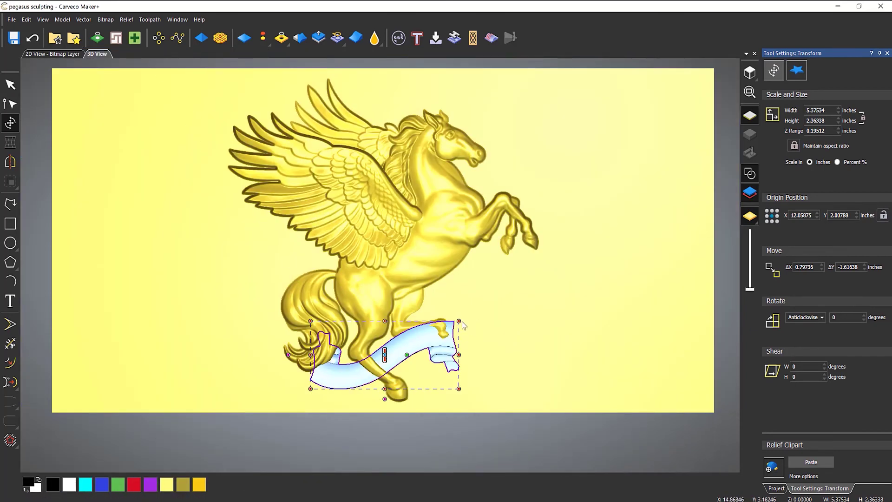
Enlarge the scroll to about 7.39 by 3.25 inches and position it across the pegasus's hind legs and tail
left_click_drag(458, 320, 596, 258)
left_click_drag(524, 273, 455, 285)
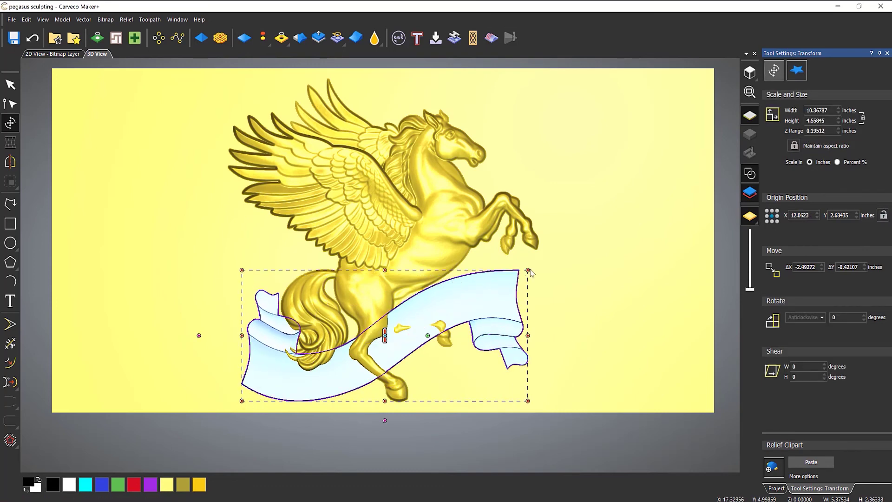
left_click_drag(527, 271, 446, 327)
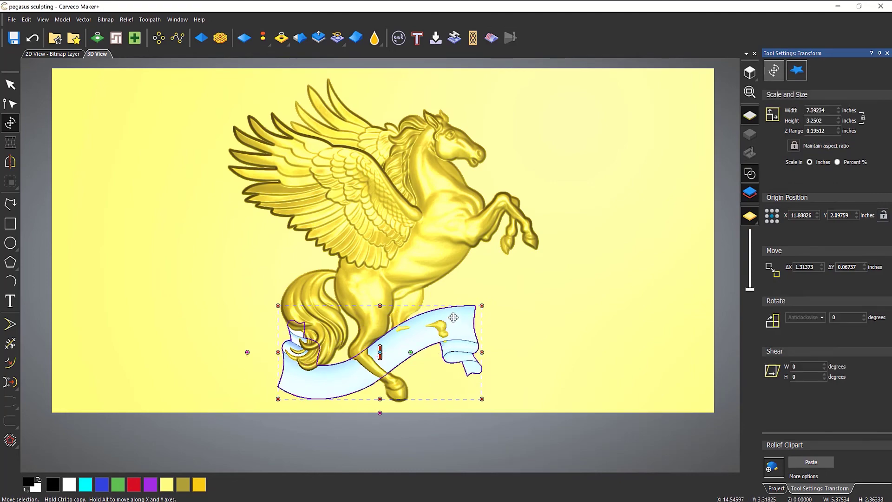
Raise the scroll slightly in Z and paste it into the pegasus relief
scroll(390, 360, "up", 1)
middle_click_drag(392, 363, 376, 315)
scroll(375, 315, "down", 1)
scroll(375, 316, "up", 3)
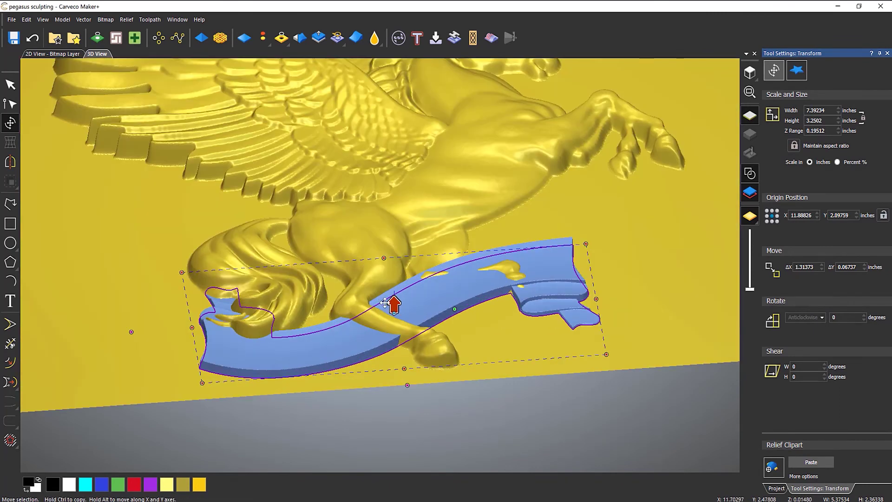
left_click_drag(394, 303, 394, 300)
key("Return")
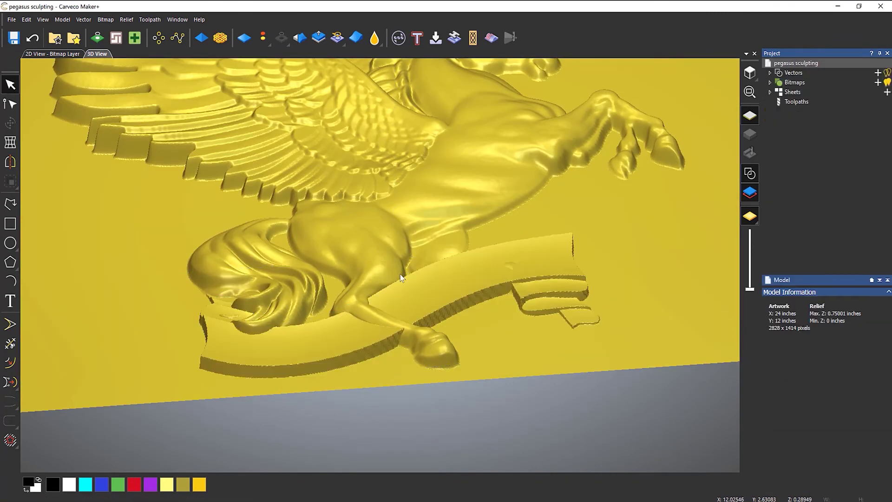
Erase the pegasus's lower hind leg where it crosses the scroll with the sculpting Eraser, and close the tool settings
scroll(403, 350, "up", 3)
left_click_drag(404, 325, 414, 277)
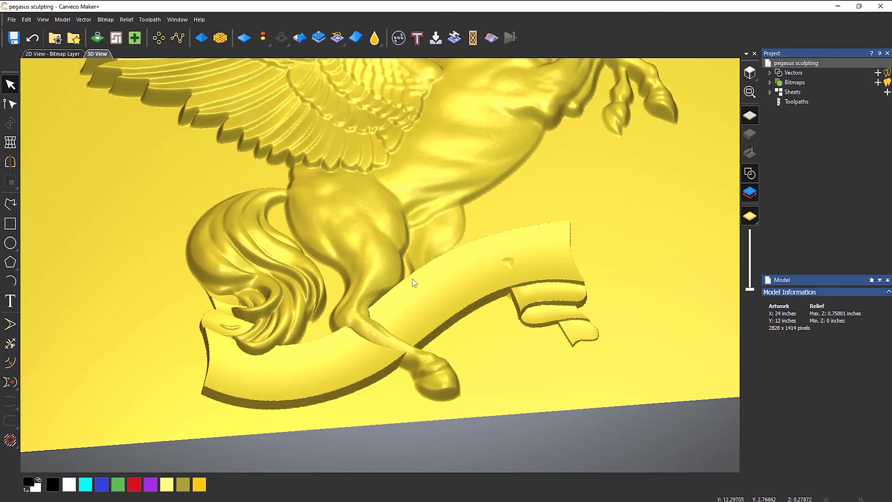
left_click(374, 38)
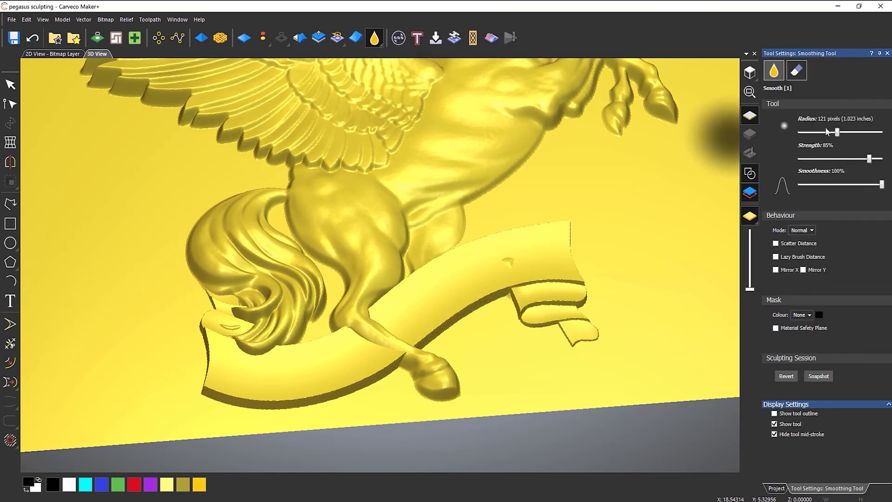
left_click(797, 71)
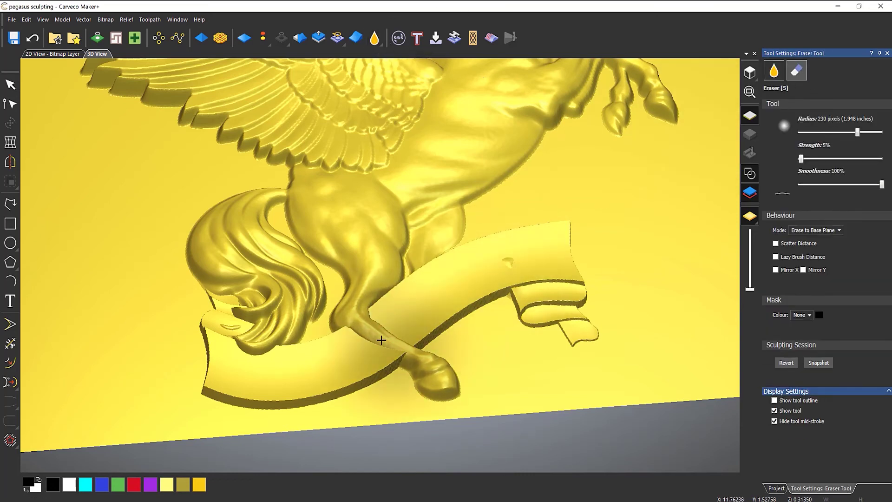
mouse_move(381, 340)
left_mouse_down()
mouse_move(365, 325)
mouse_move(392, 341)
left_mouse_up()
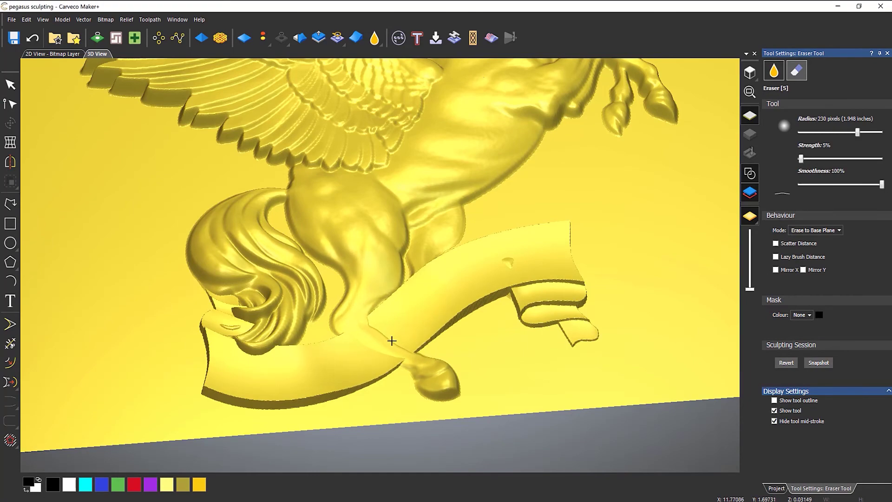
middle_click_drag(392, 341, 380, 395)
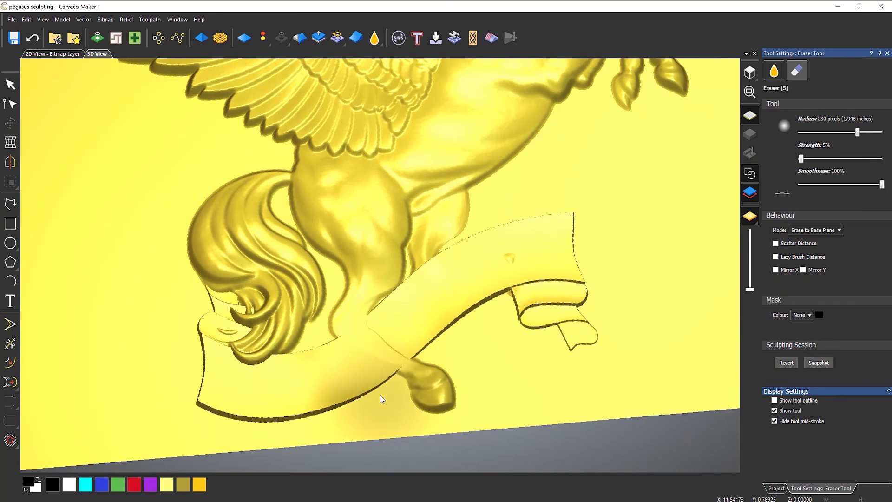
left_click(888, 53)
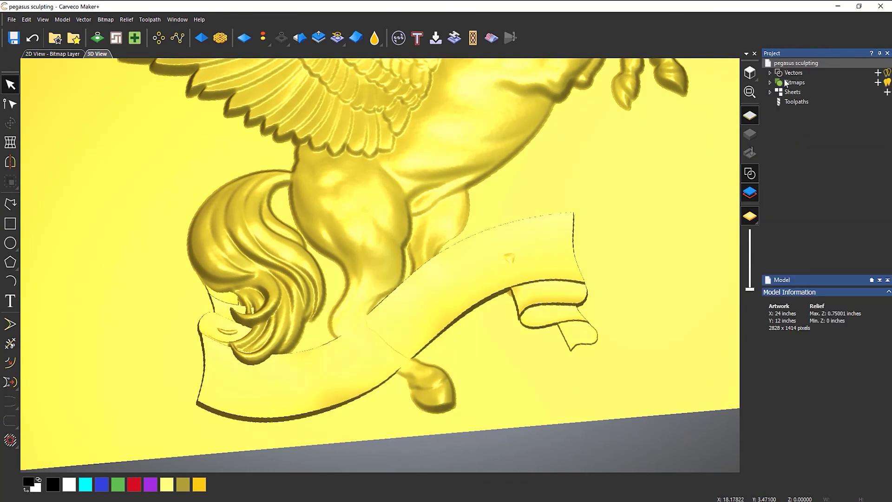
Undo the hind leg erasing and the pasting of the scroll into the pegasus relief
left_click(33, 39)
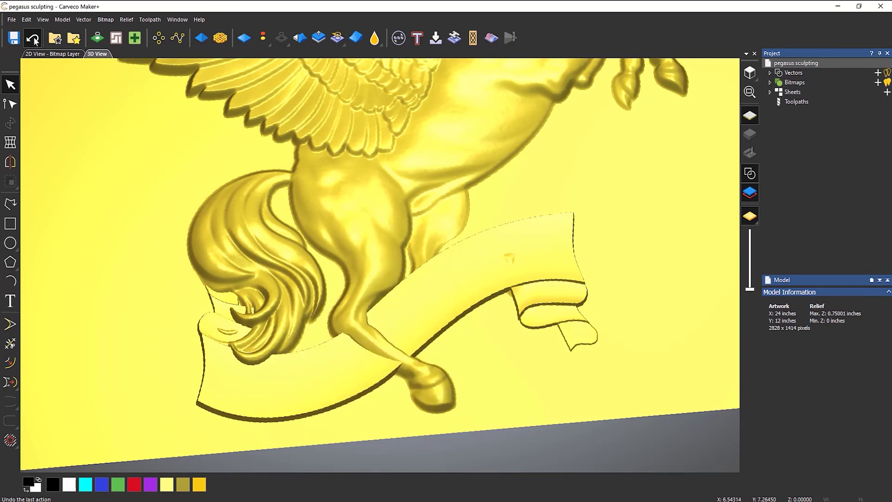
left_click(34, 40)
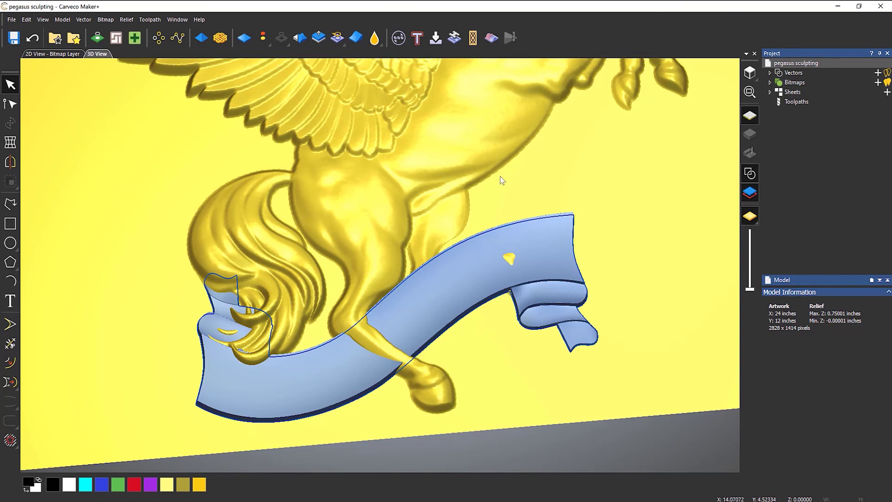
Erase the pegasus's lower hind leg where it shows through the unpasted scroll, using the sculpting Eraser with a 147-pixel radius
left_click(374, 38)
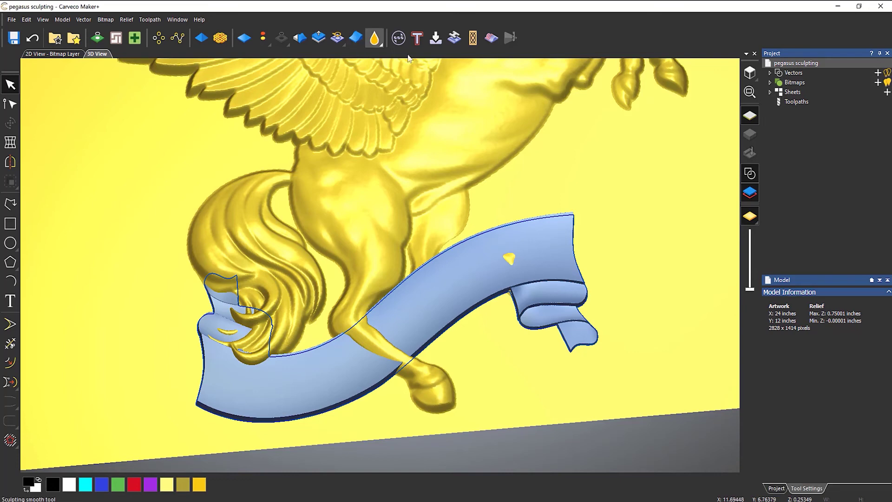
left_click(797, 71)
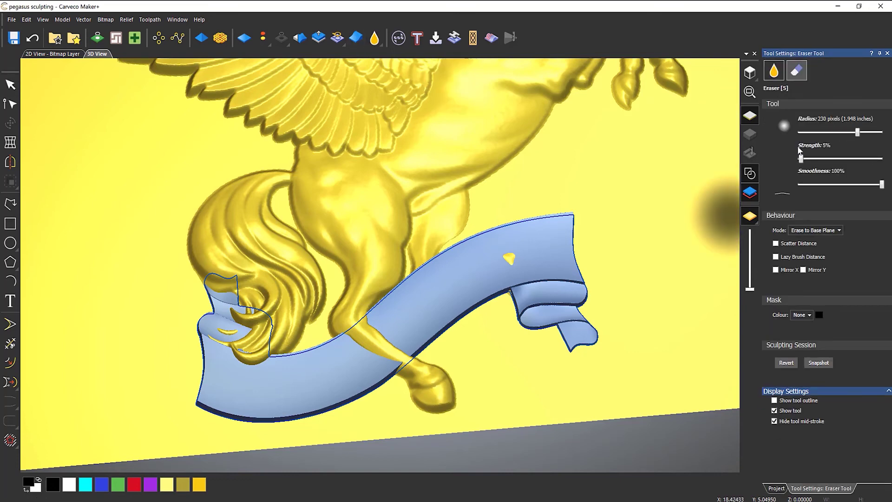
left_click_drag(853, 134, 818, 135)
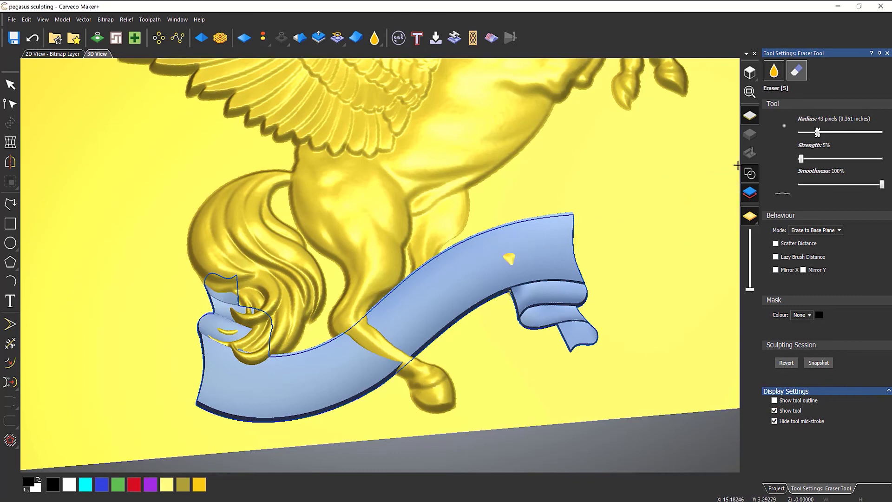
left_click(849, 132)
left_click(849, 132)
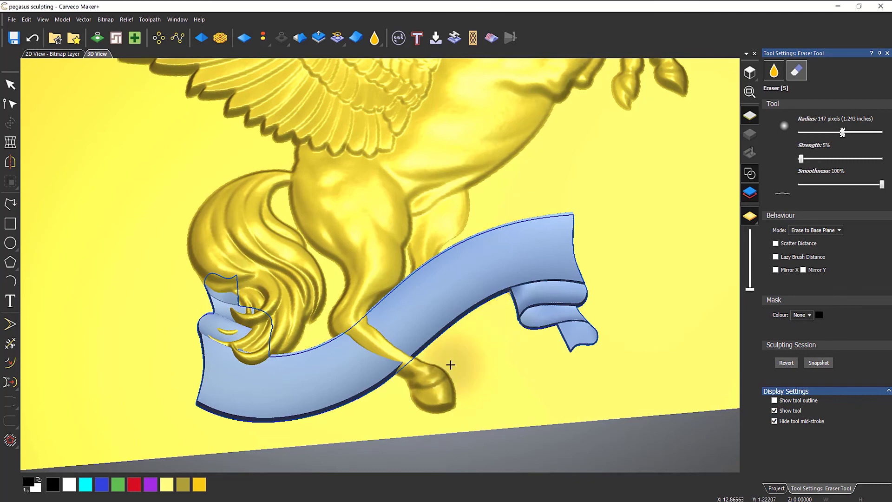
mouse_move(379, 353)
left_mouse_down()
mouse_move(372, 350)
mouse_move(384, 311)
mouse_move(373, 297)
mouse_move(367, 307)
left_mouse_up()
scroll(372, 350, "up", 5)
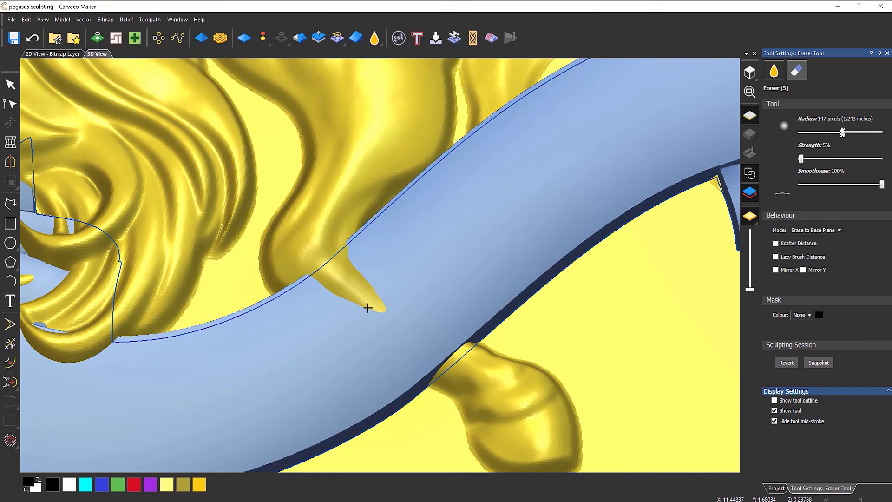
mouse_move(367, 307)
left_mouse_down()
mouse_move(358, 288)
mouse_move(425, 310)
left_mouse_up()
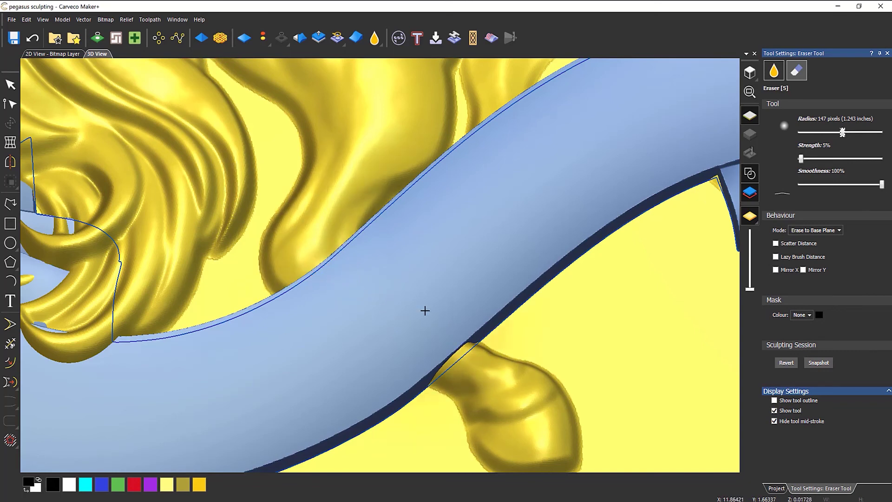
Erase the pegasus's tail strands where they poke through the scroll's folded end with the same Eraser
scroll(424, 304, "down", 5)
scroll(345, 287, "up", 2)
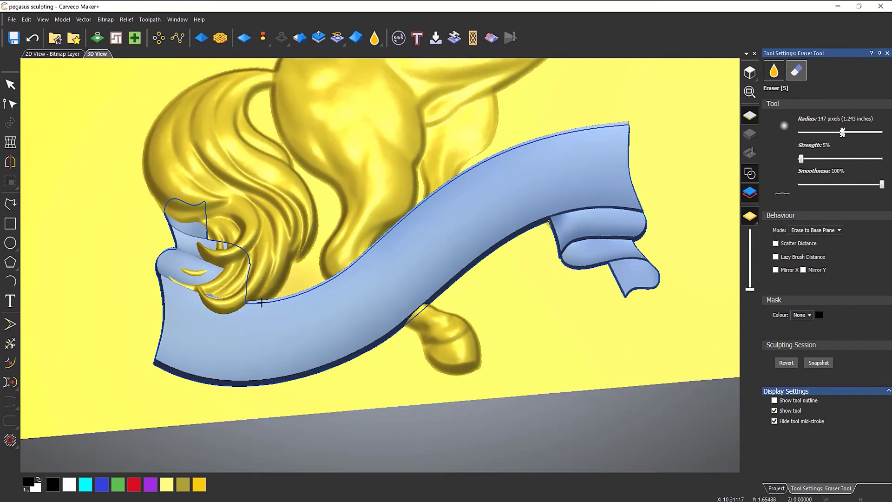
scroll(255, 300, "up", 3)
scroll(155, 285, "up", 2)
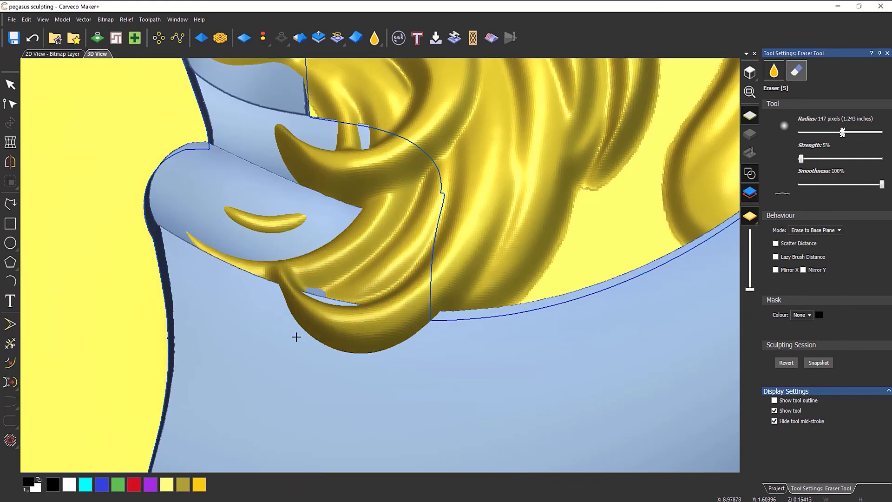
left_click_drag(295, 334, 310, 341)
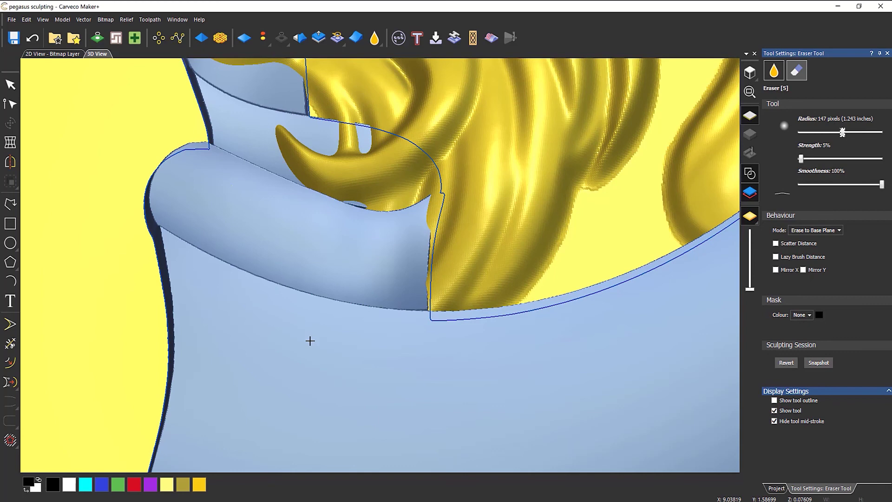
left_click_drag(318, 333, 440, 243)
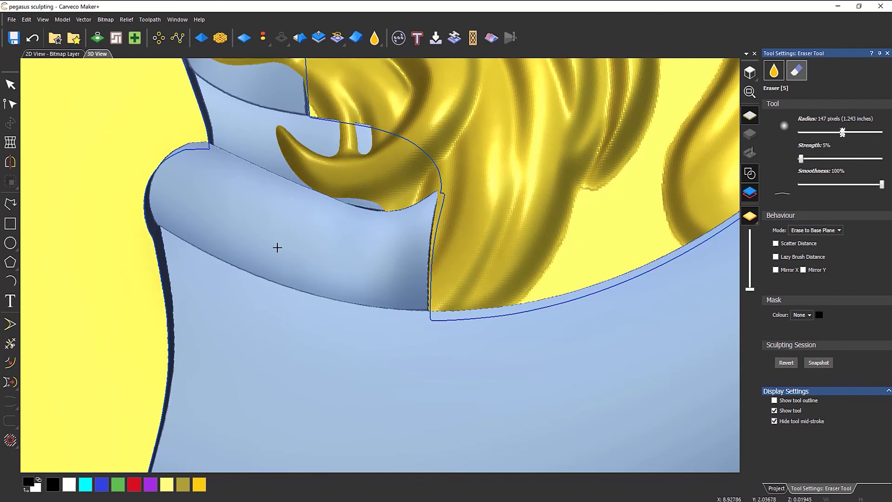
left_click_drag(281, 251, 295, 217)
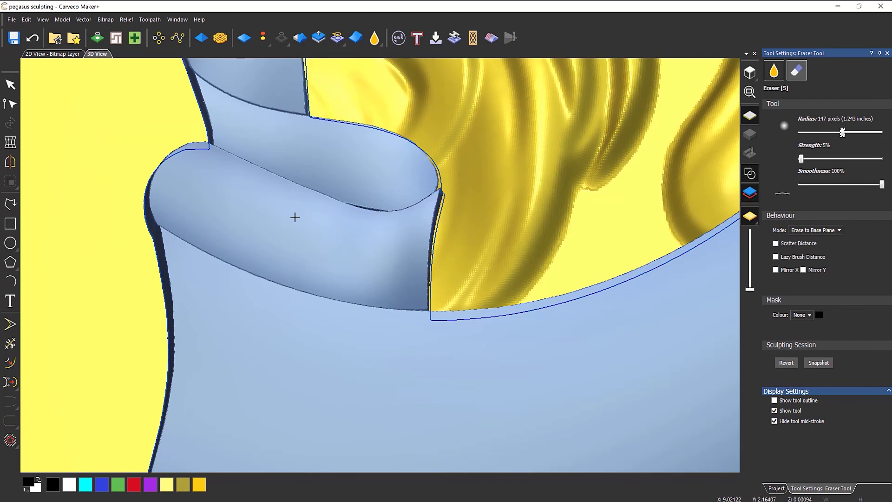
Erase the small raised bit of relief in the notch between the scroll's main band and the fold at its far end
scroll(335, 205, "down", 3)
scroll(386, 263, "down", 2)
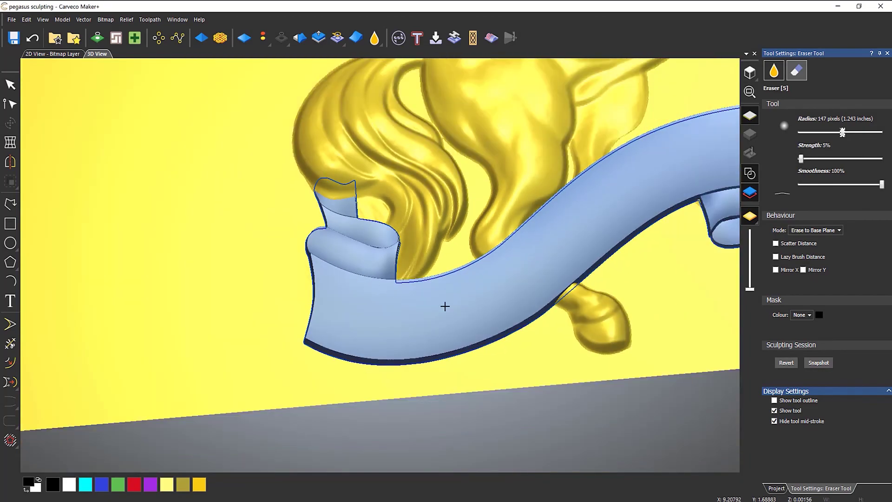
scroll(584, 270, "up", 1)
middle_click_drag(584, 263, 208, 277)
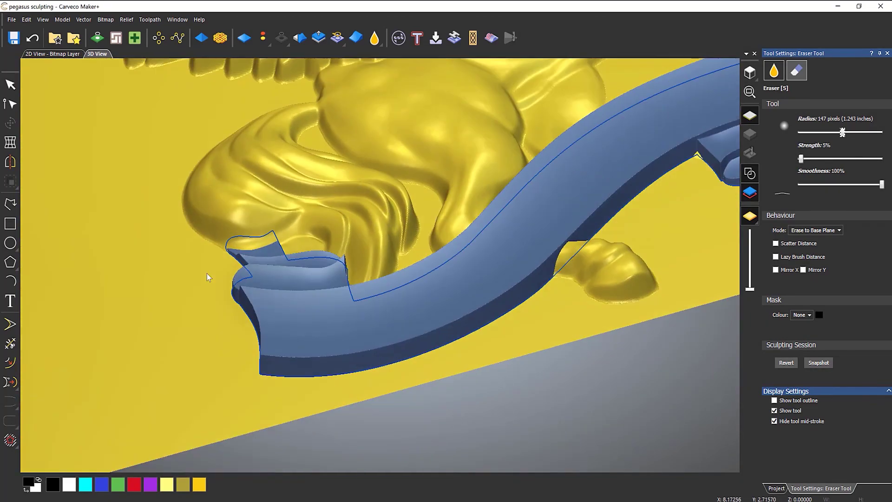
scroll(516, 246, "down", 3)
scroll(518, 242, "up", 3)
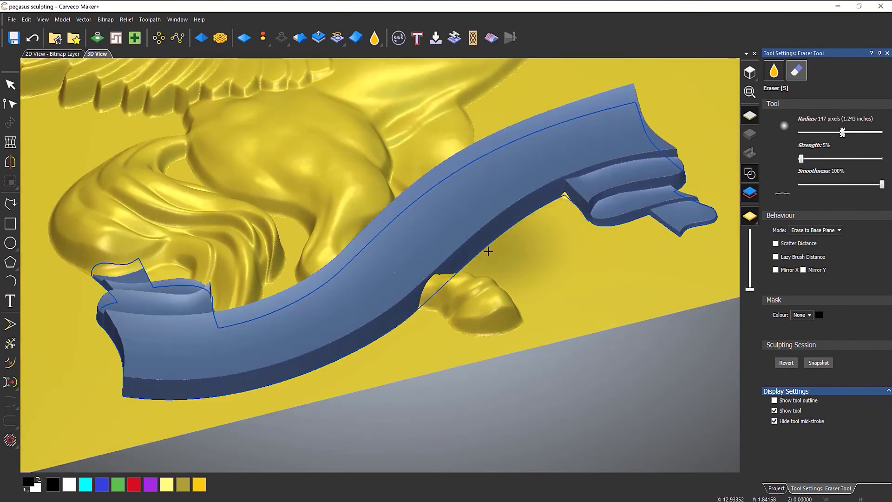
scroll(558, 202, "up", 5)
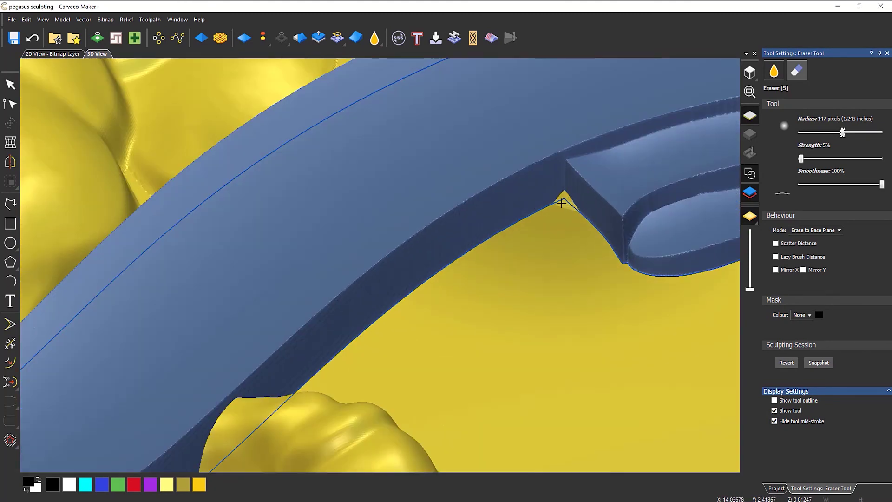
left_click_drag(563, 201, 569, 208)
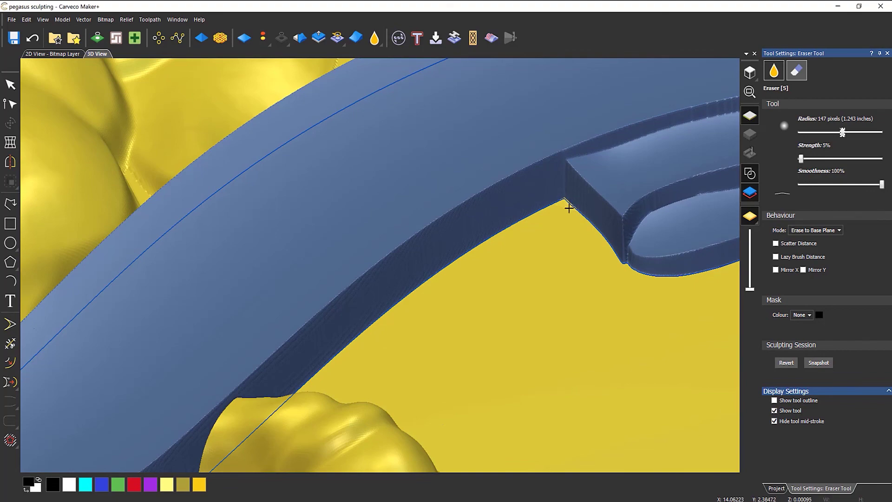
Close the sculpting tool settings and paste the selected scroll into the pegasus relief
scroll(512, 272, "down", 5)
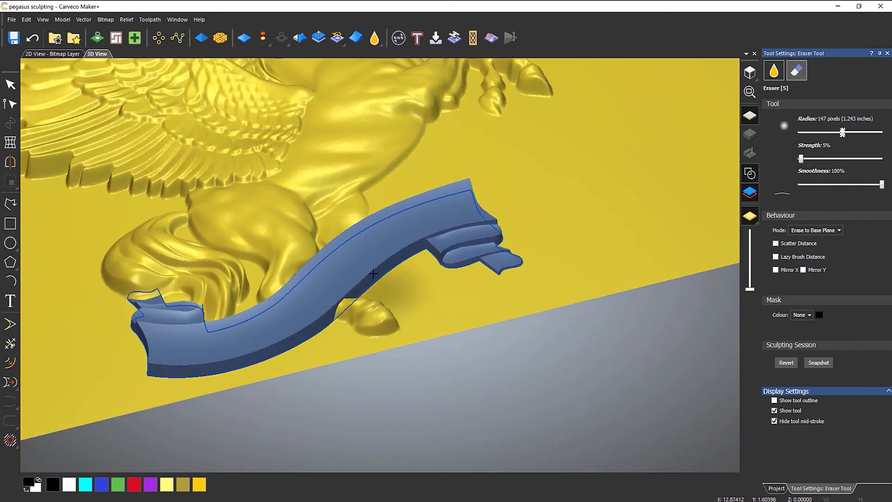
scroll(343, 346, "up", 5)
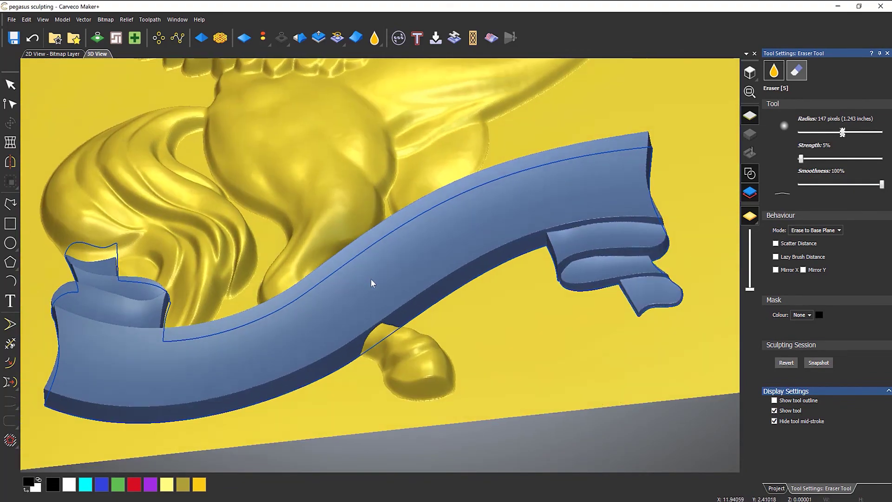
scroll(360, 287, "down", 5)
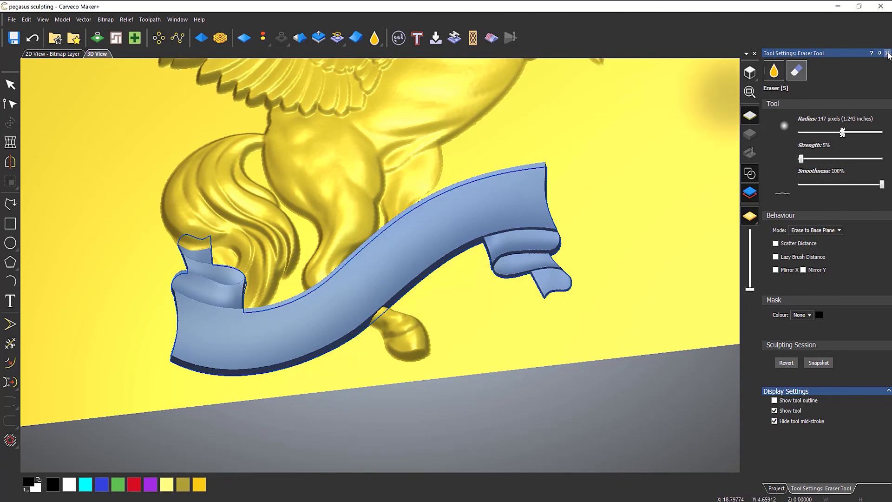
left_click(887, 53)
left_click(412, 251)
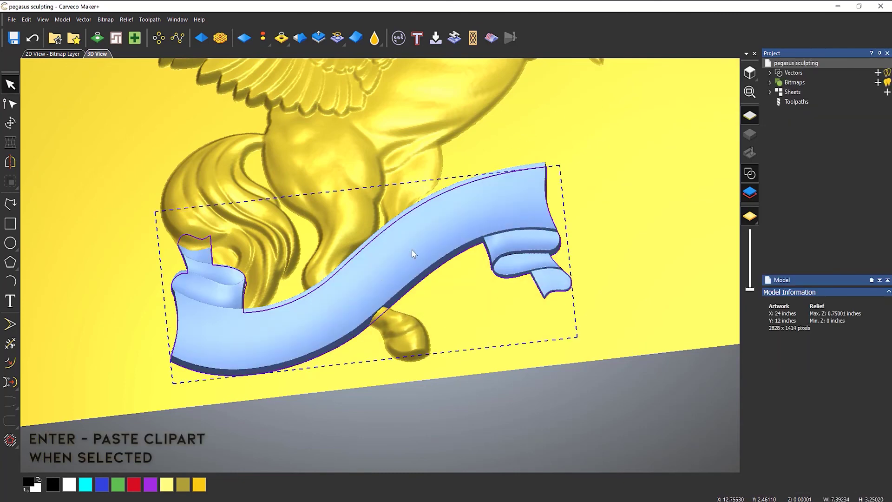
key("Return")
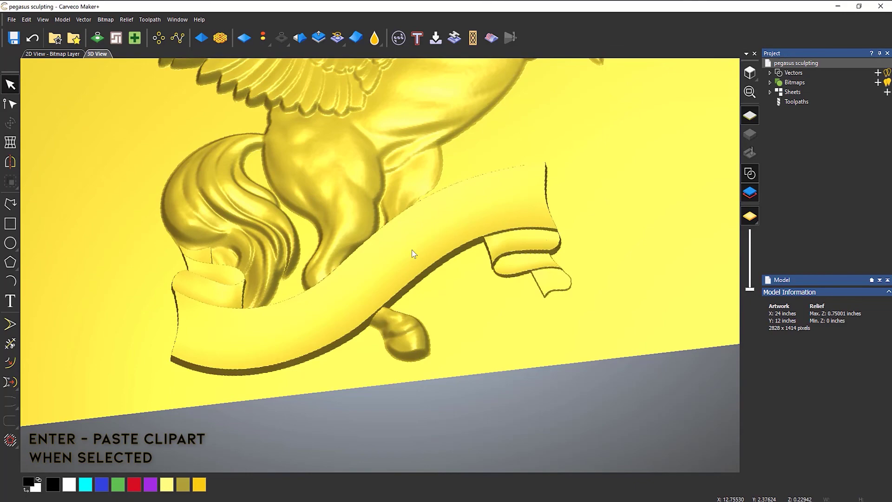
Examine the pasted scroll against the pegasus's leg and tail from several angles, and hide the zero-height background plane
left_click_drag(359, 233, 336, 235)
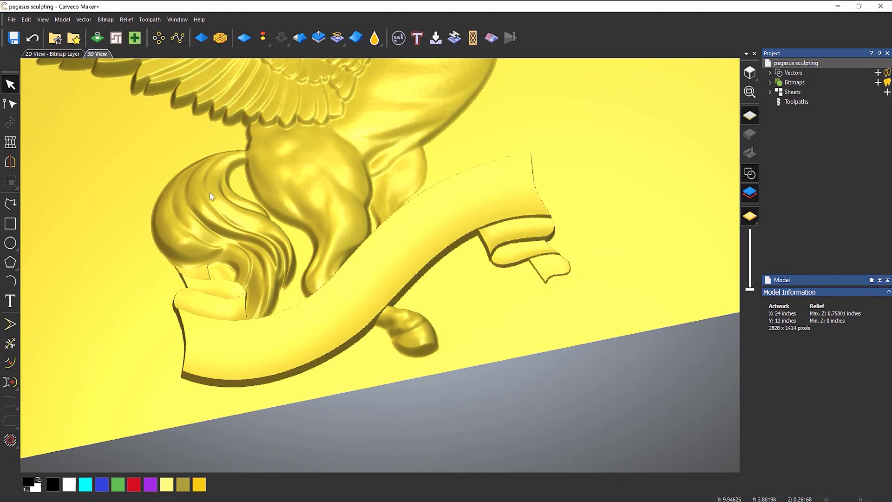
left_click_drag(210, 193, 328, 317)
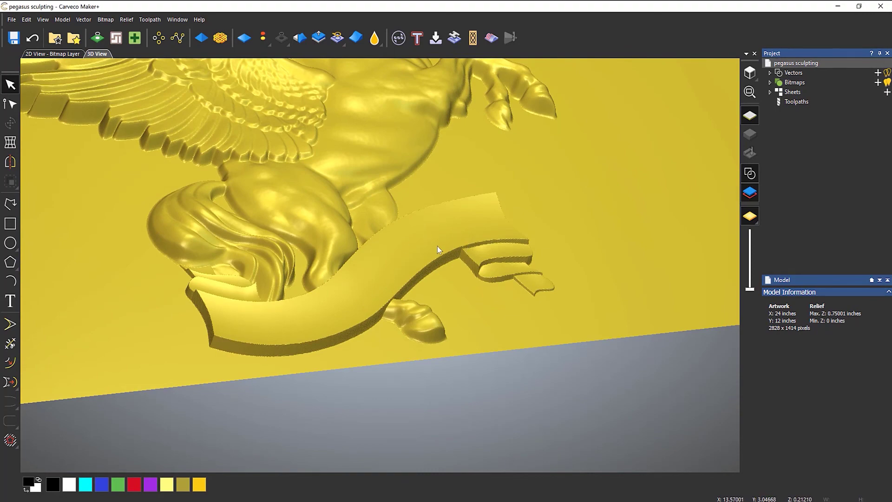
left_click_drag(340, 219, 246, 270)
left_click_drag(272, 319, 258, 288)
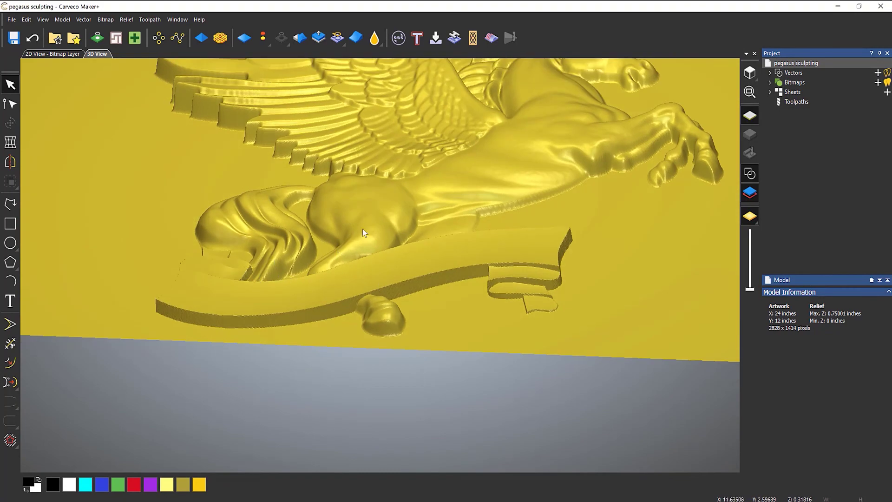
left_click_drag(372, 244, 709, 146)
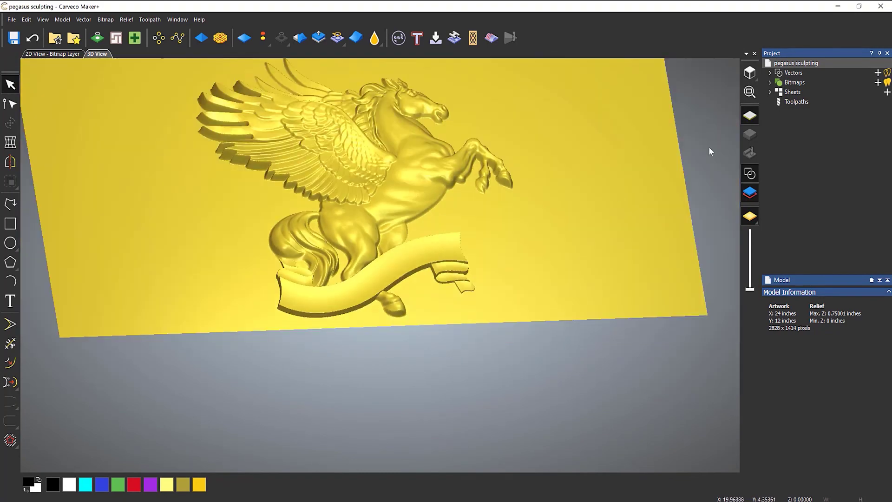
left_click(750, 73)
scroll(431, 327, "up", 5)
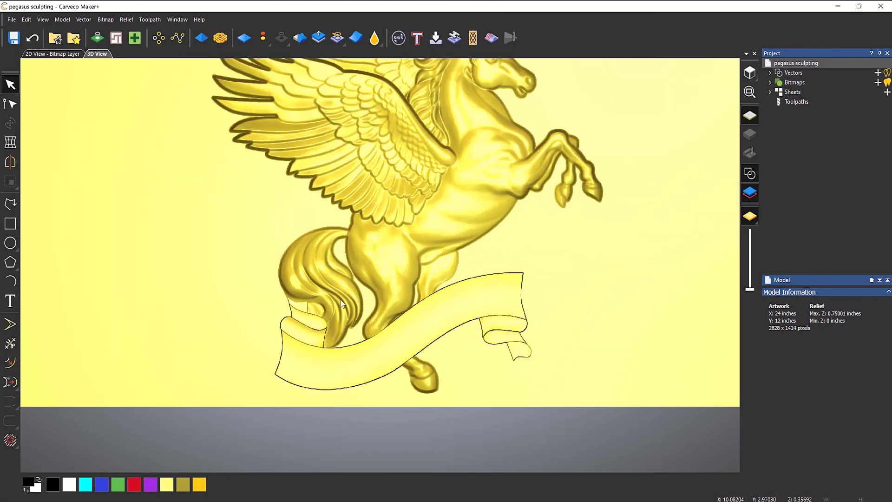
left_click_drag(397, 344, 420, 335)
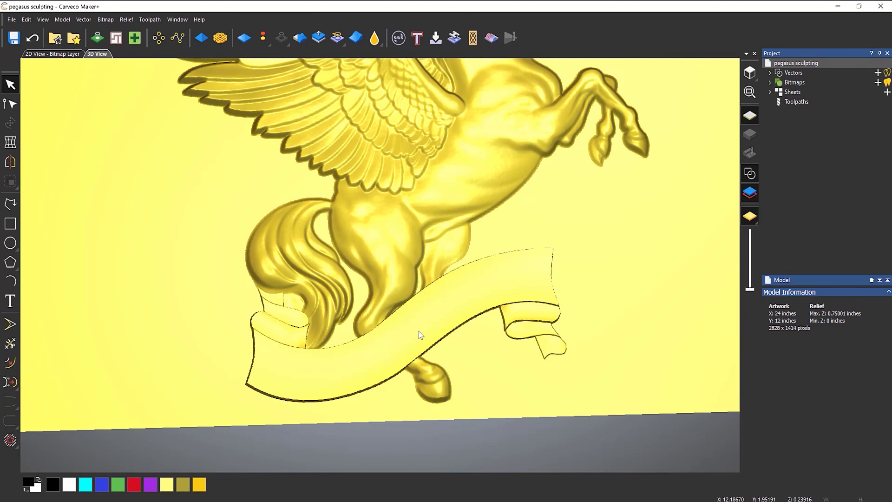
key("0")
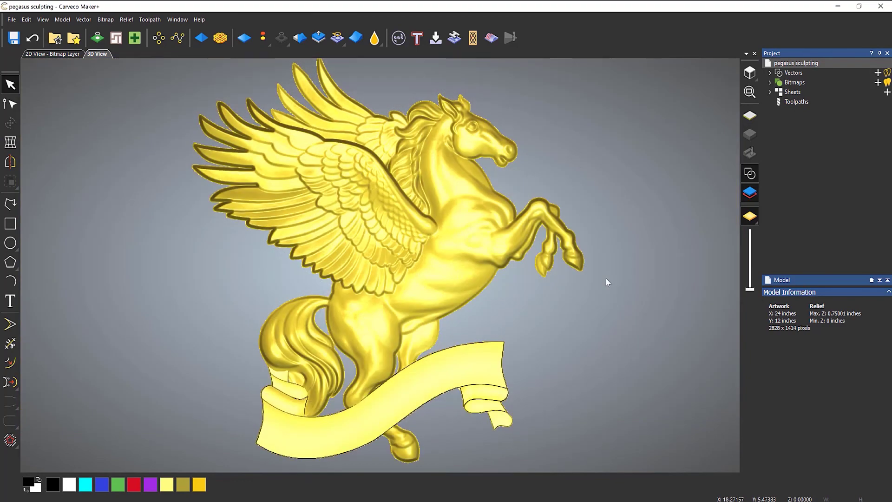